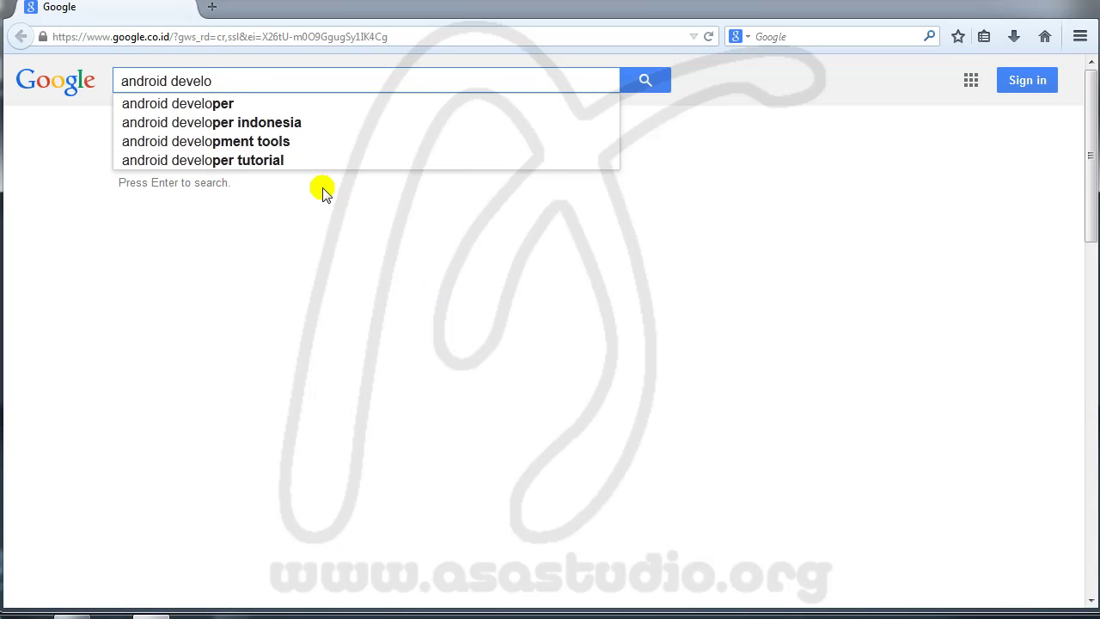
# Search Google for "android development tools" and open the Developer Tools page on the Android Developers site.
pyautogui.click(276, 145)
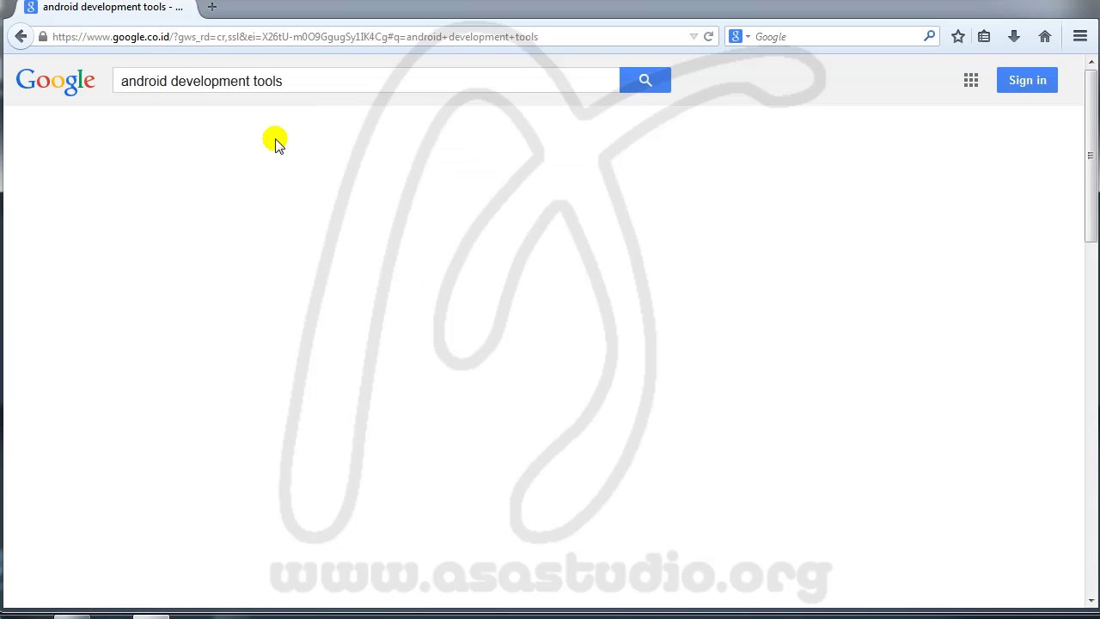
pyautogui.scroll(-2, 185, 316)
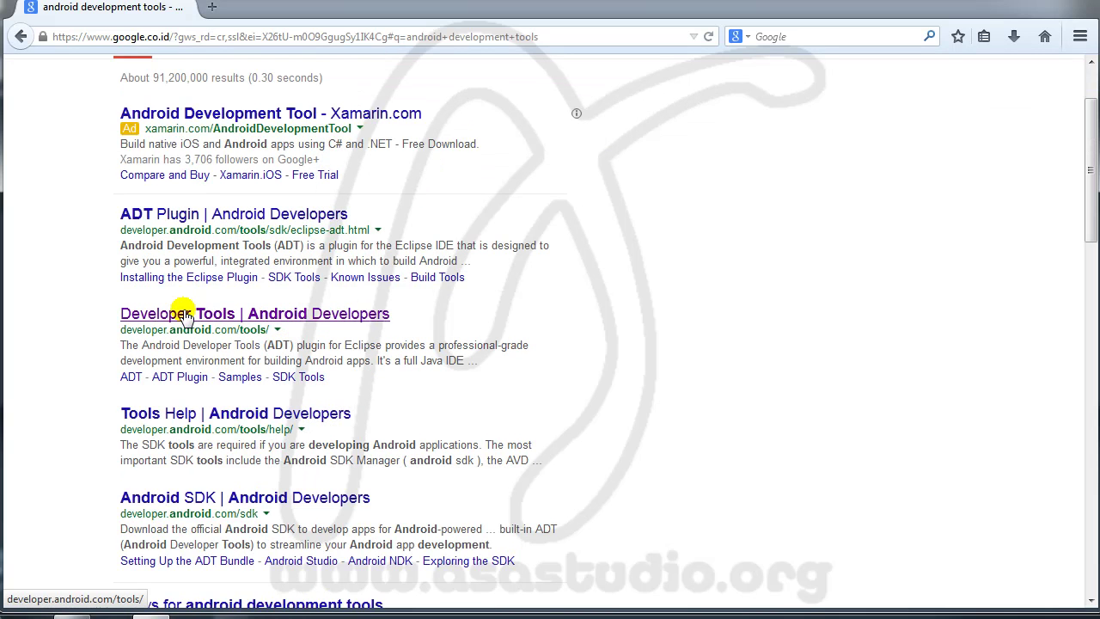
pyautogui.click(184, 314)
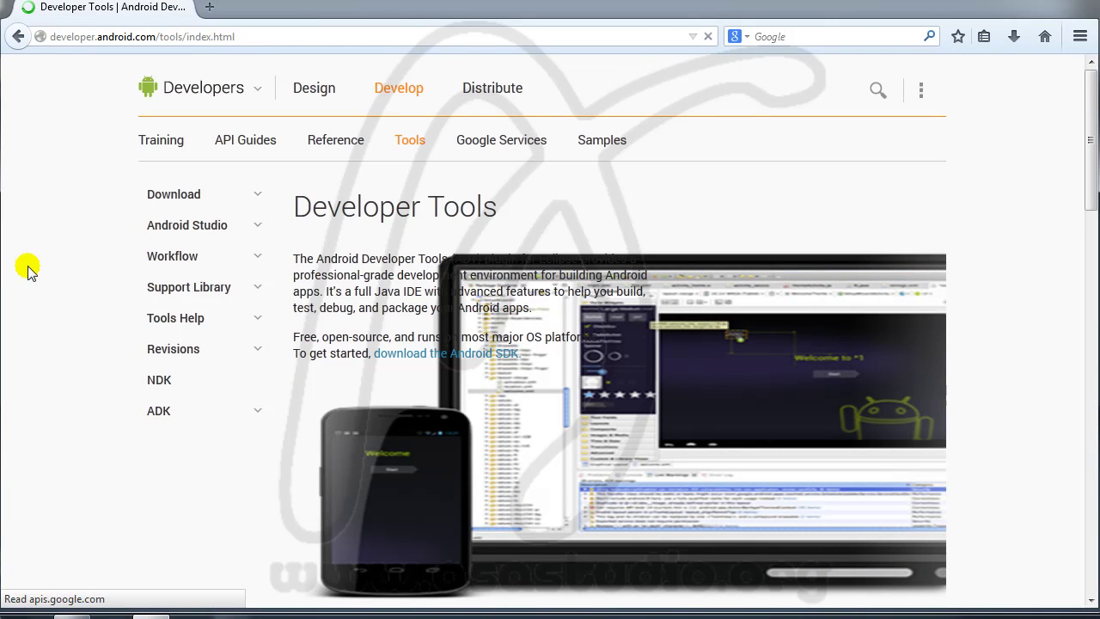
# Look through the Developer Tools overview and go to the site's Android SDK download page.
pyautogui.scroll(-5, 658, 180)
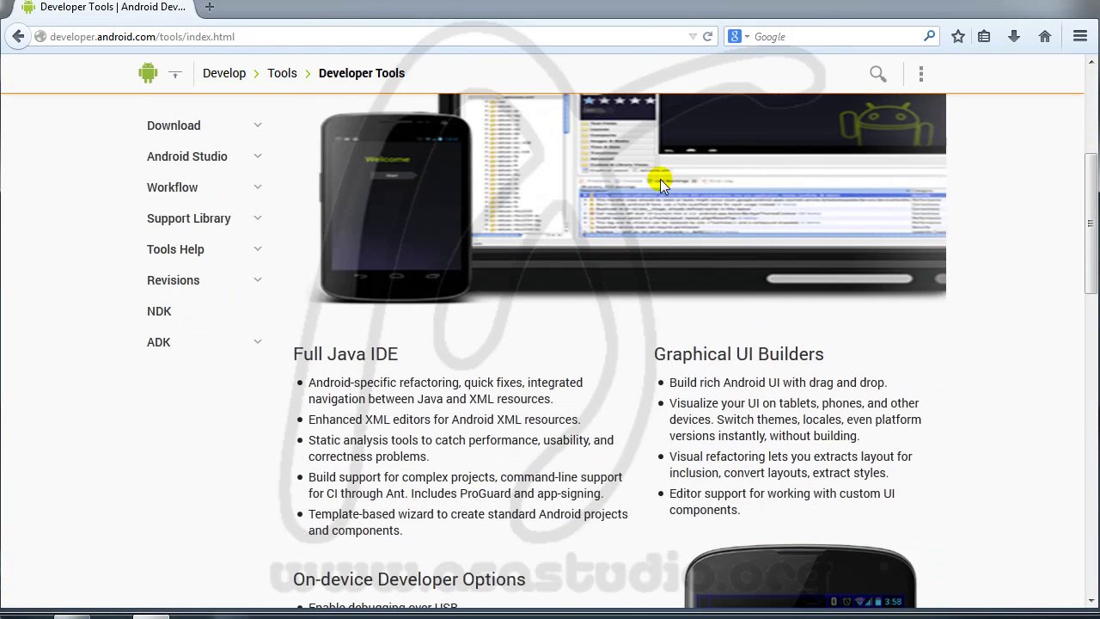
pyautogui.scroll(-7, 661, 183)
pyautogui.scroll(-7, 667, 187)
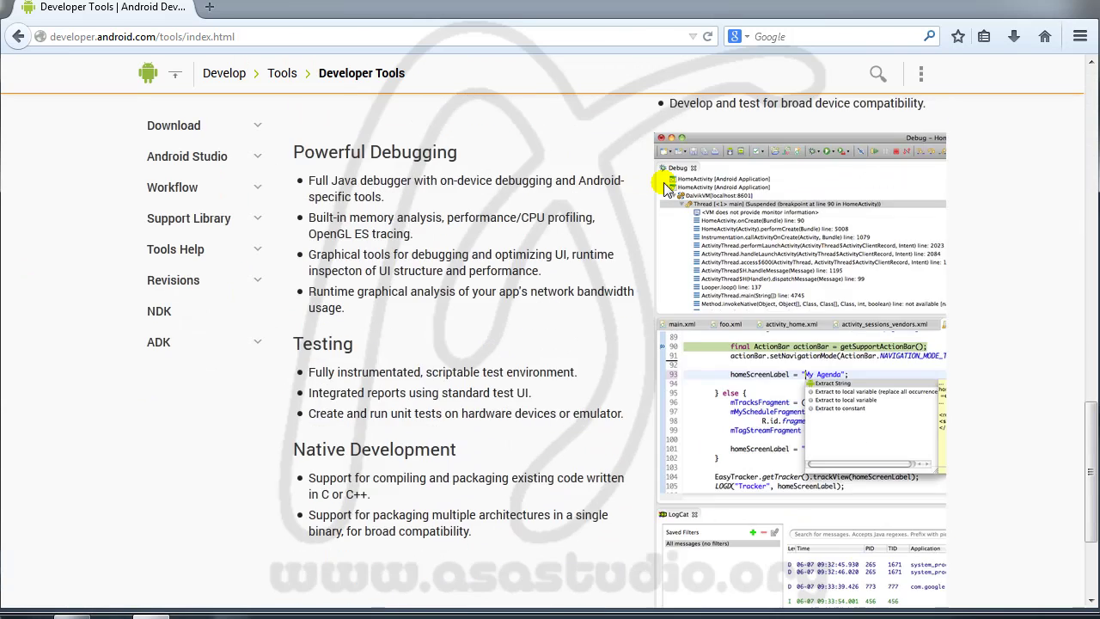
pyautogui.scroll(19, 662, 182)
pyautogui.click(178, 209)
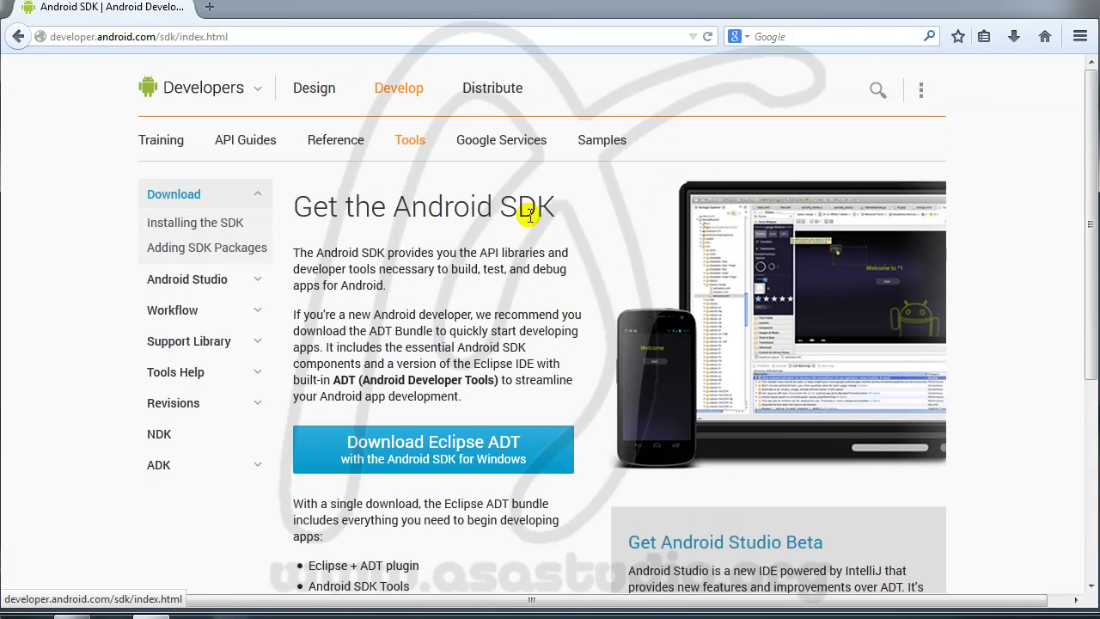
# Request the Eclipse ADT download with the Android SDK for Windows, agreeing to the terms and choosing the 32-bit version.
pyautogui.scroll(-3, 572, 223)
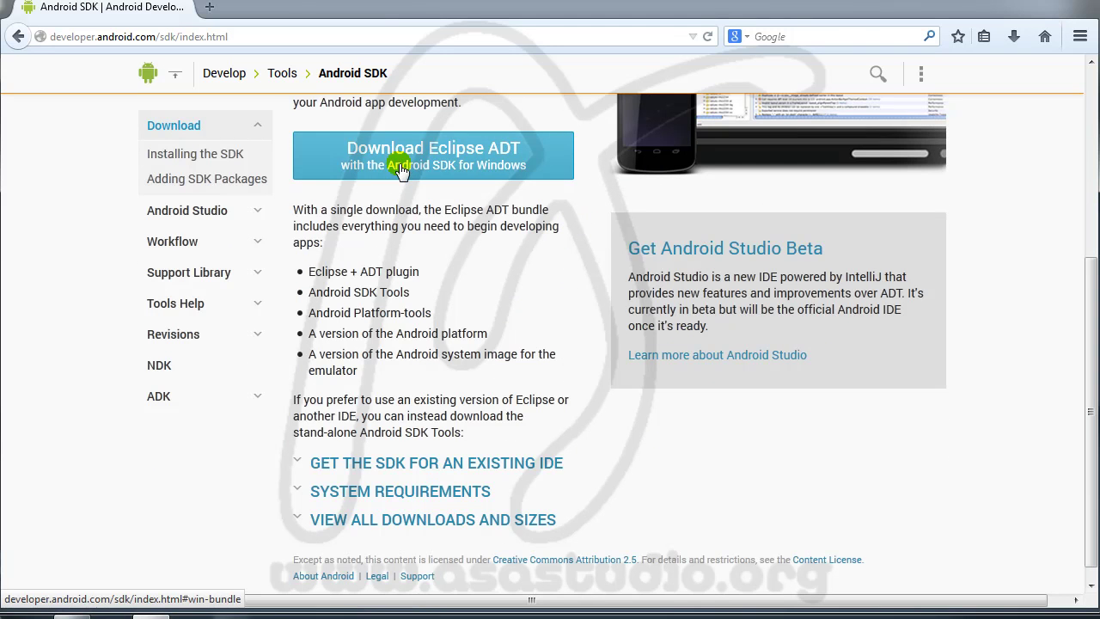
pyautogui.click(428, 162)
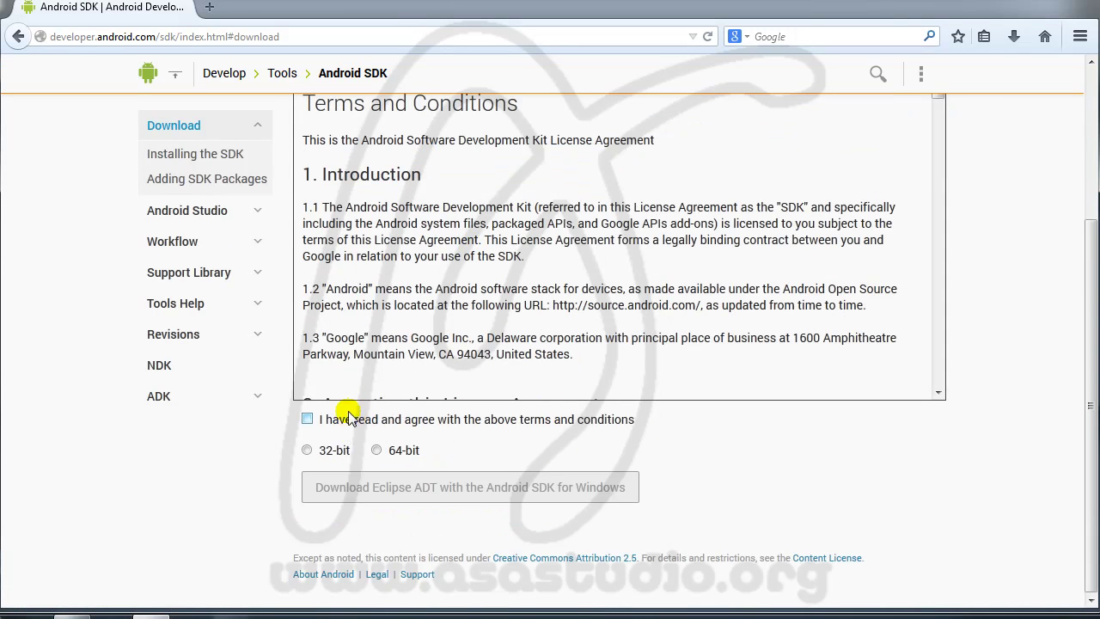
pyautogui.scroll(-1, 914, 359)
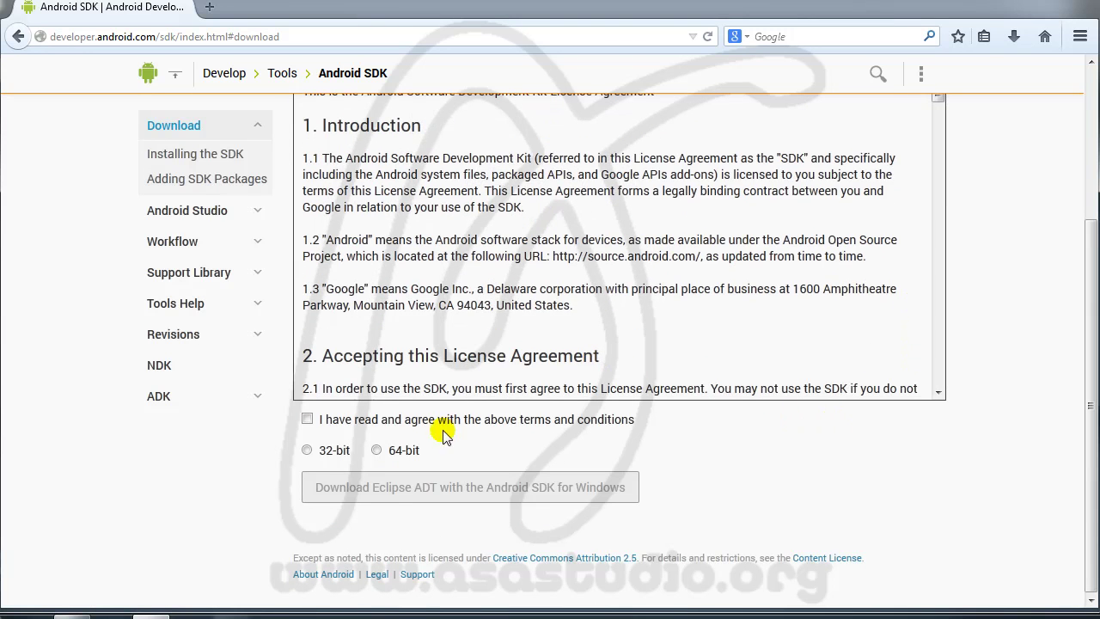
pyautogui.click(307, 419)
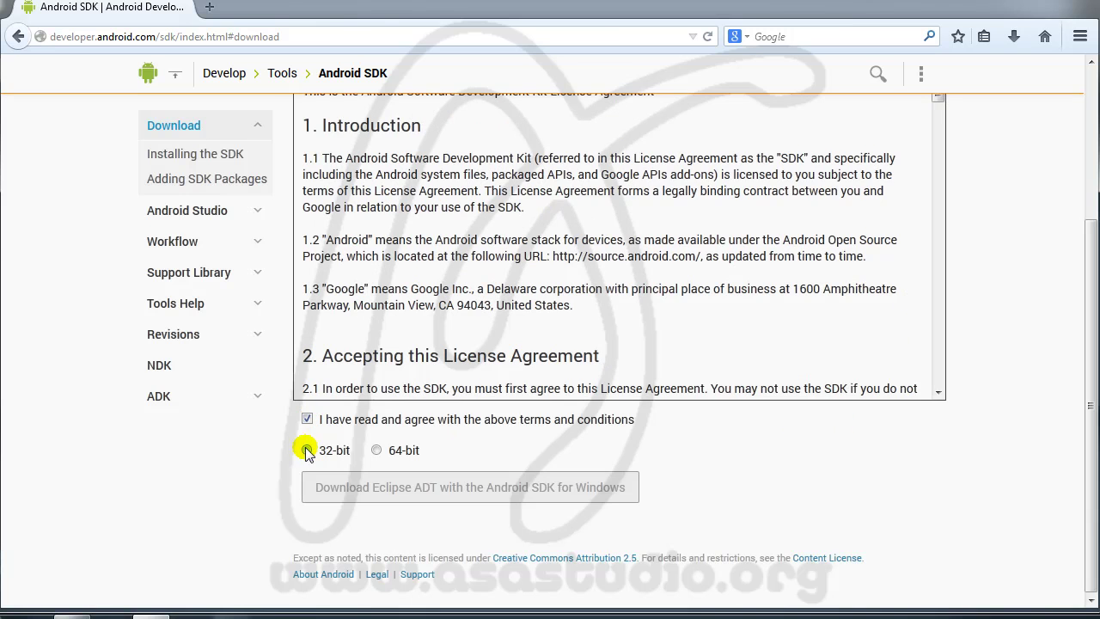
pyautogui.click(307, 449)
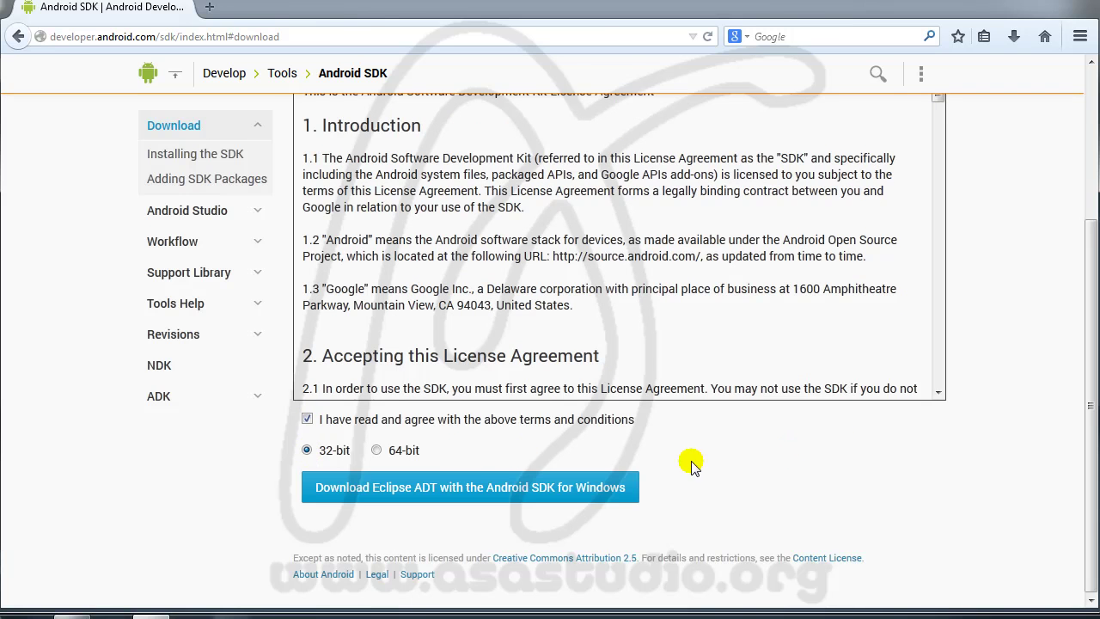
pyautogui.click(401, 494)
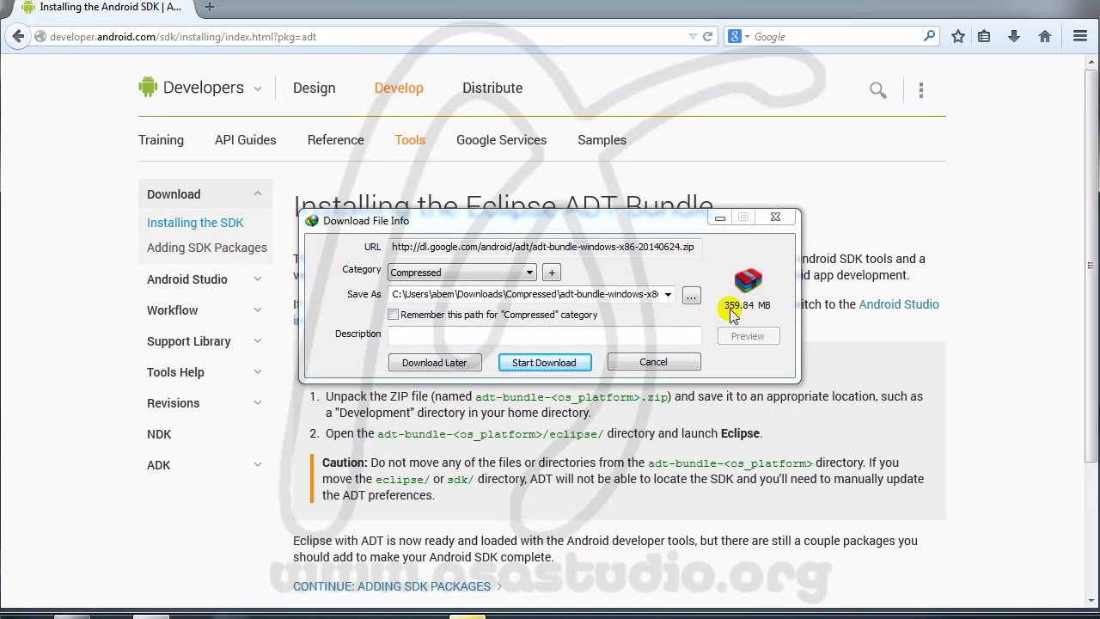
# Browse for another save location and create a folder named "Android Developer Tools" on drive D:.
pyautogui.click(691, 295)
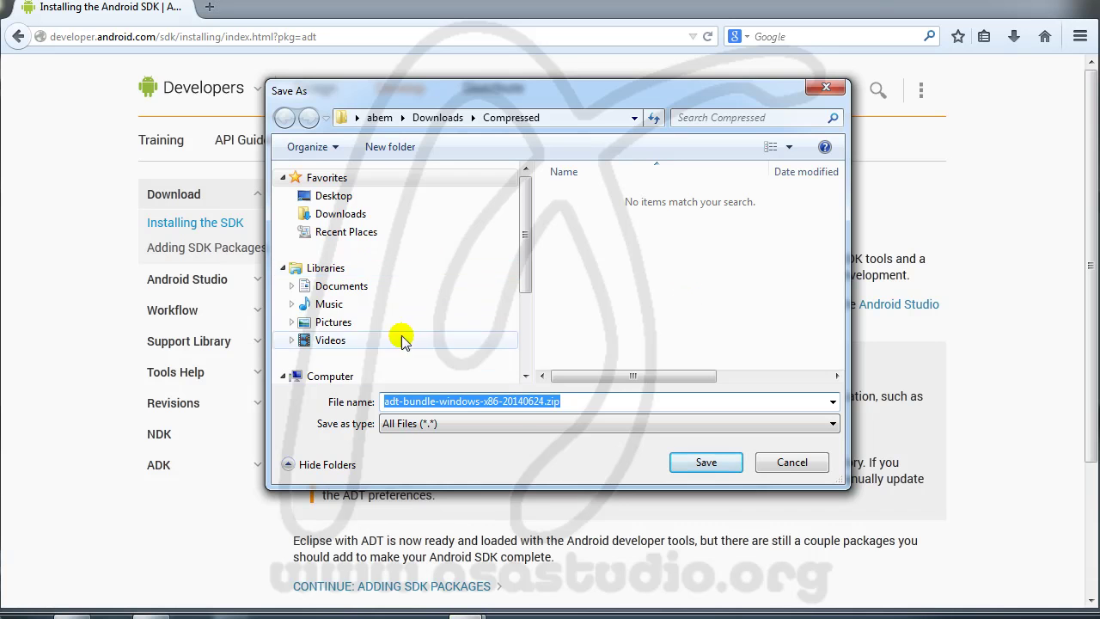
pyautogui.scroll(-3, 323, 378)
pyautogui.click(290, 277)
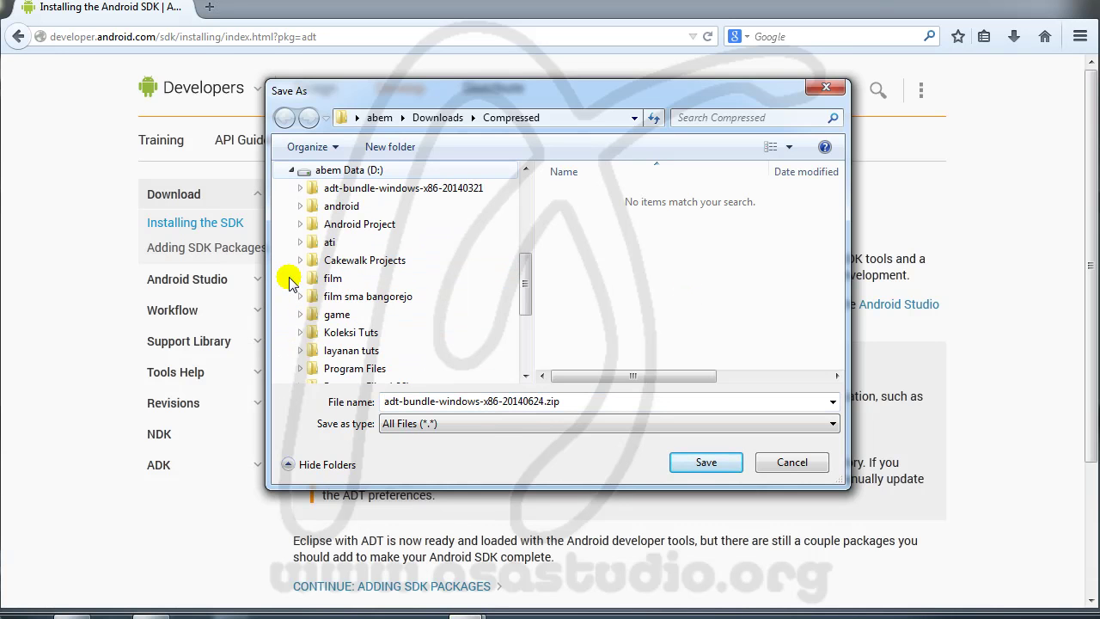
pyautogui.click(351, 171)
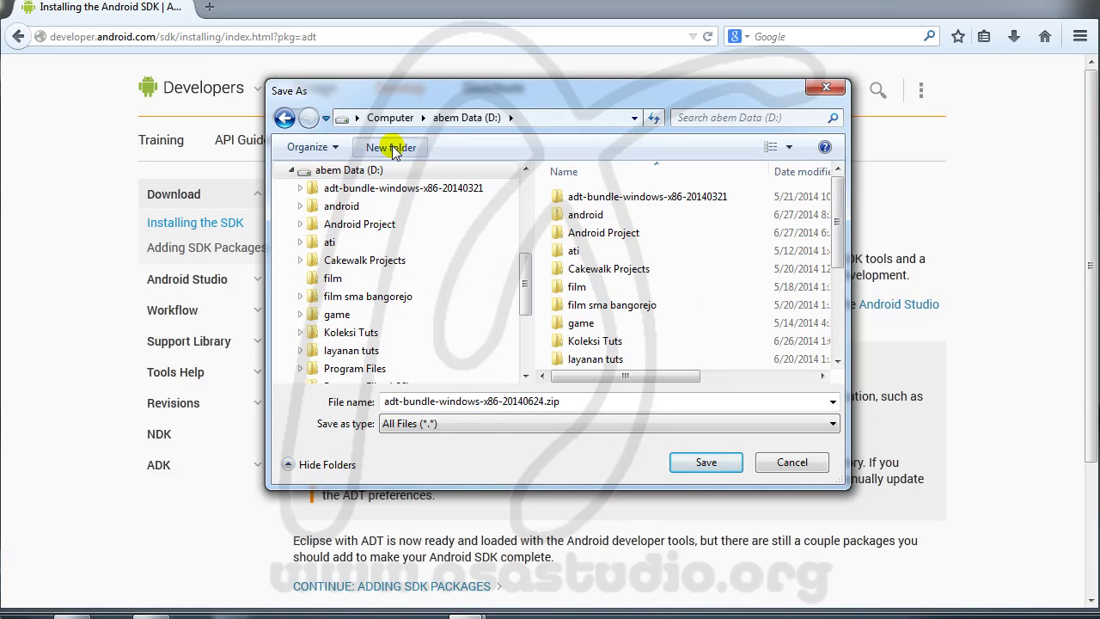
pyautogui.click(391, 148)
pyautogui.write('Android De')
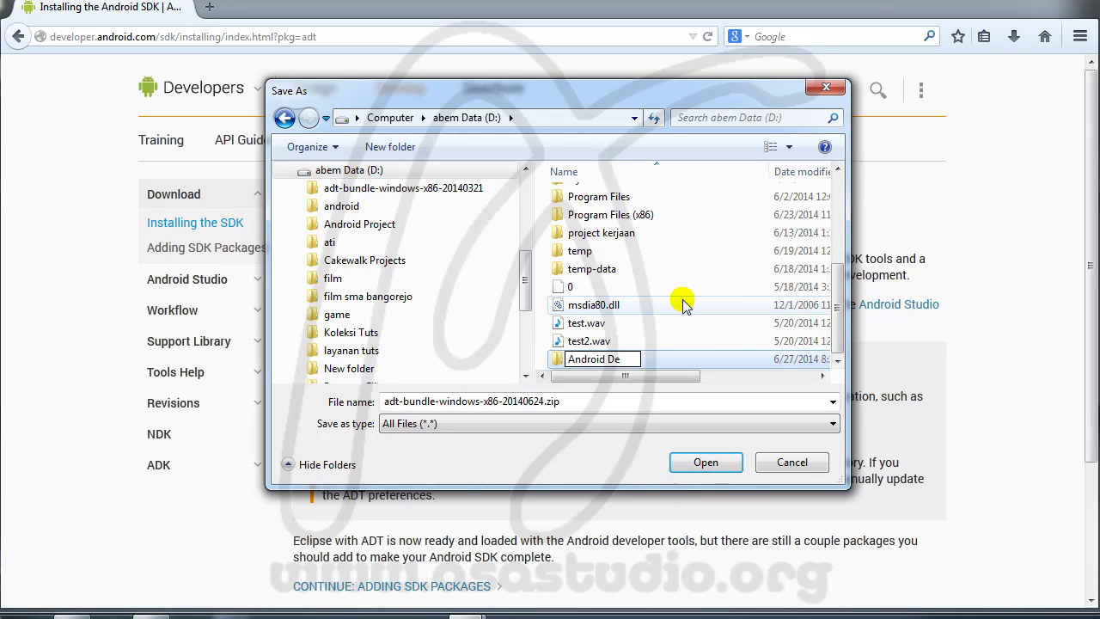
pyautogui.write('velop')
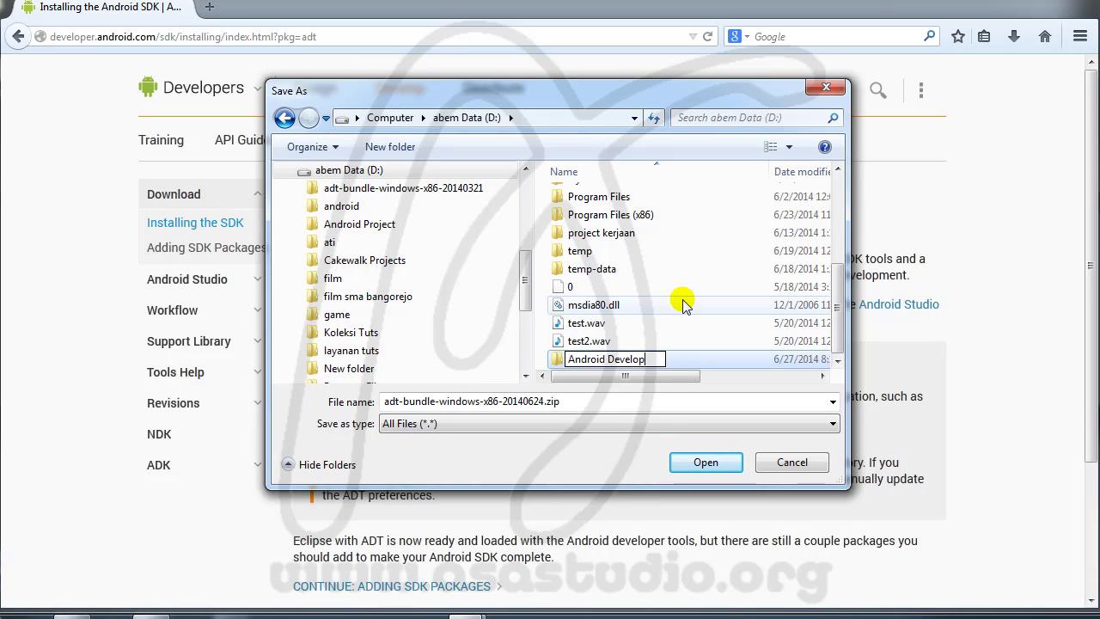
pyautogui.write('er Tools')
pyautogui.press('Return')
# Save adt-bundle-windows-x86-20140624.zip into the Android Developer Tools folder and start the download.
pyautogui.doubleClick(633, 361)
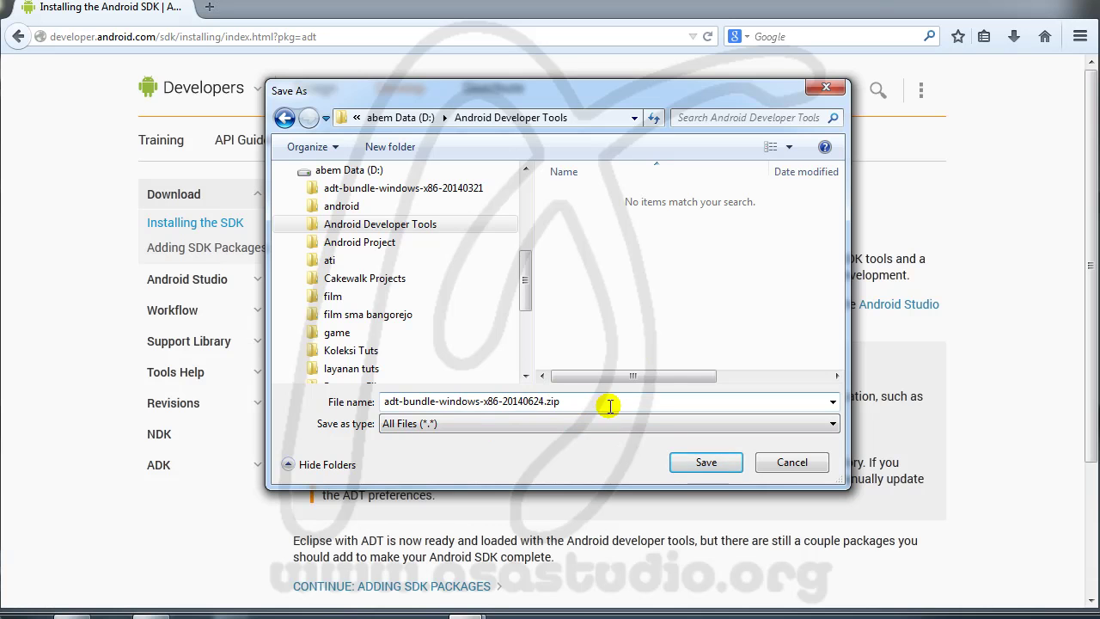
pyautogui.click(707, 464)
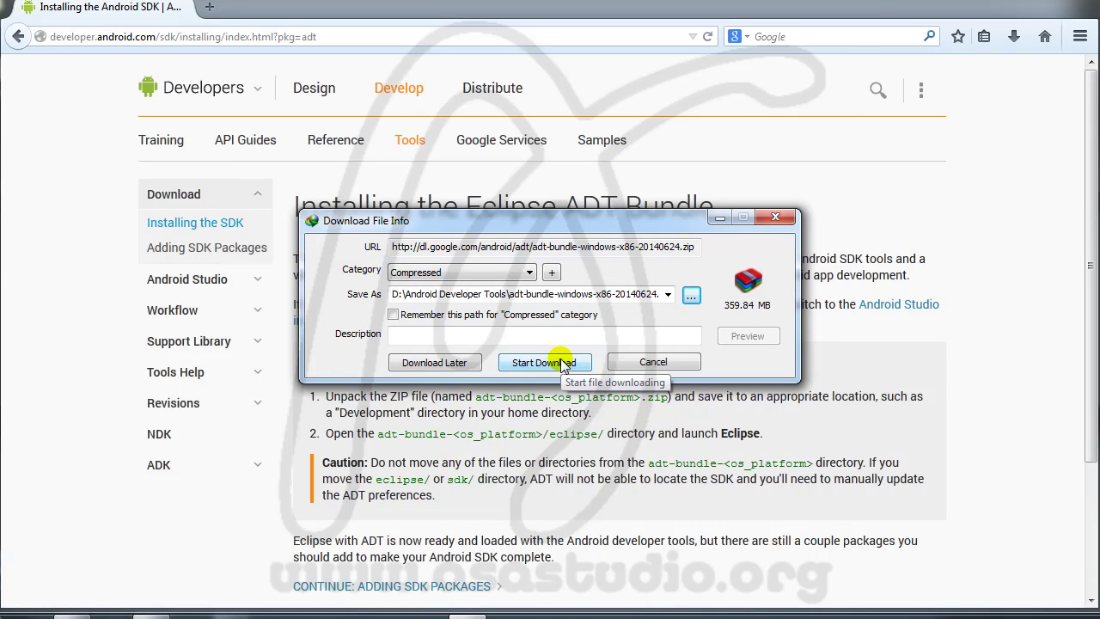
pyautogui.click(564, 363)
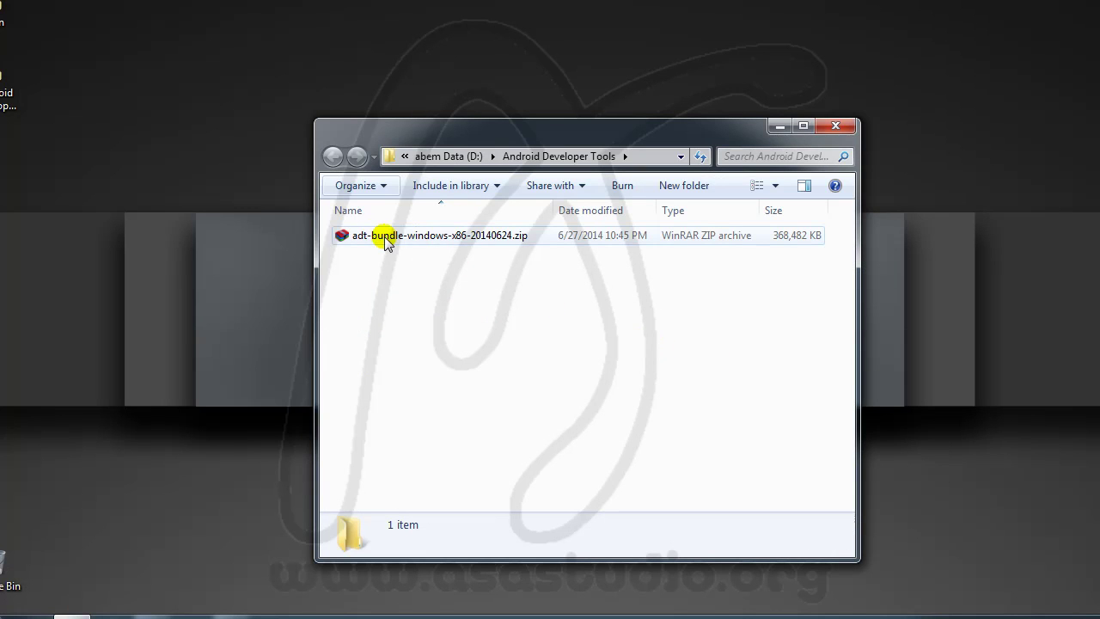
# Extract adt-bundle-windows-x86-20140624.zip into its current folder and open the eclipse folder inside the extracted bundle.
pyautogui.rightClick(440, 234)
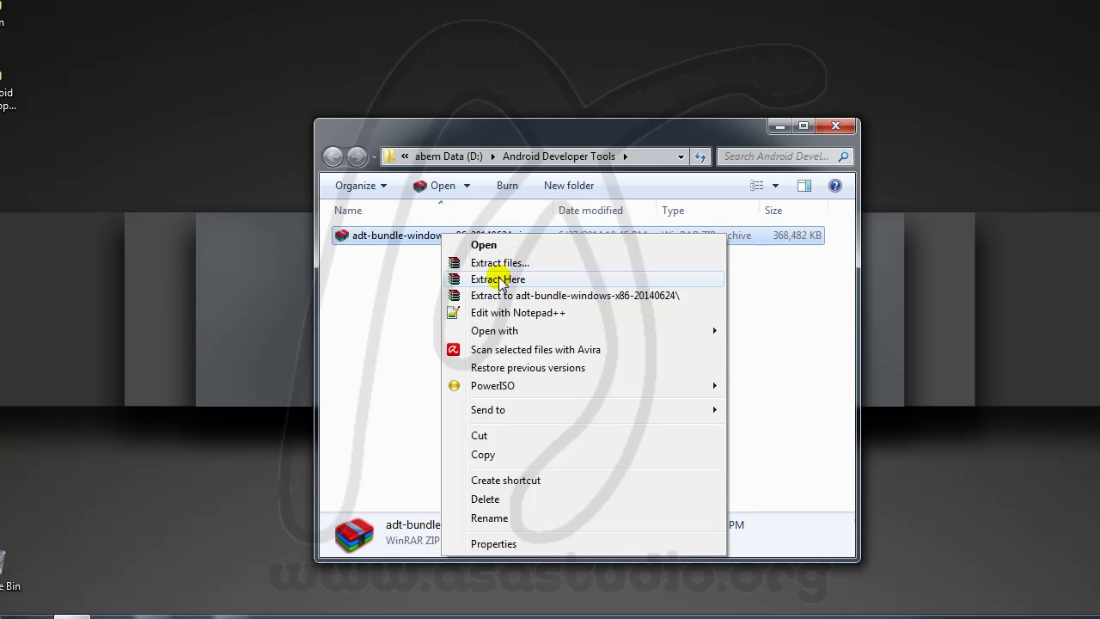
pyautogui.click(499, 282)
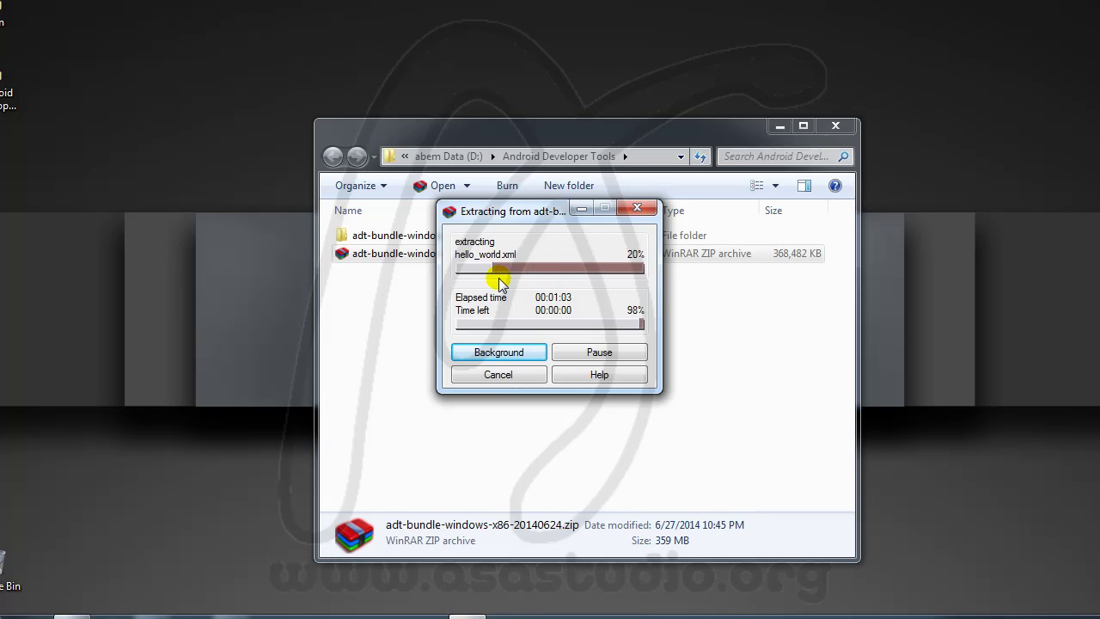
pyautogui.doubleClick(411, 236)
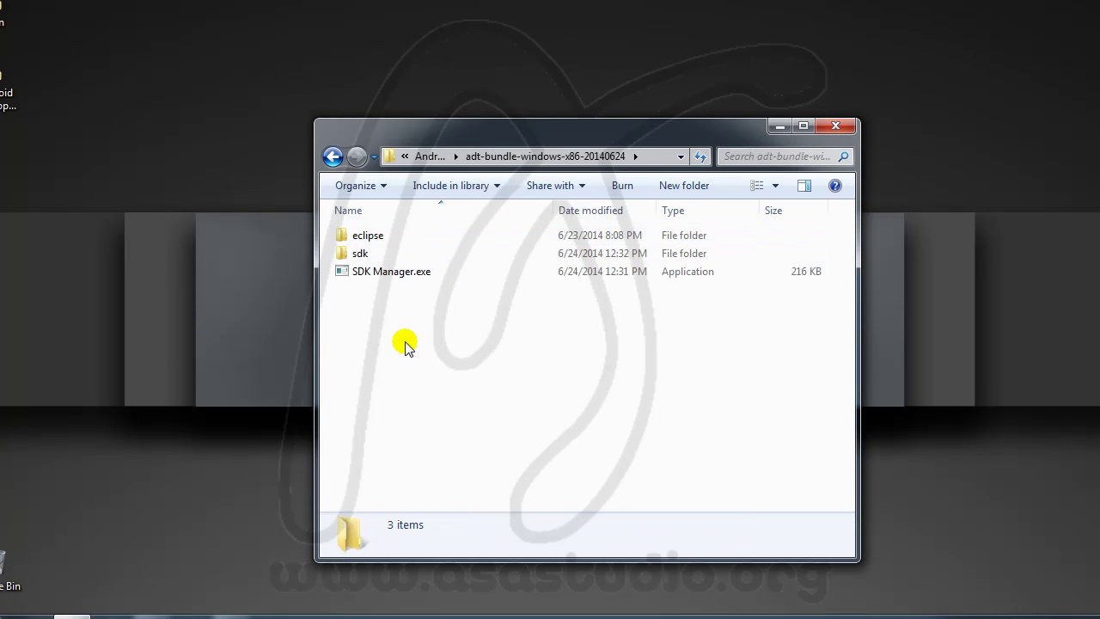
pyautogui.doubleClick(361, 244)
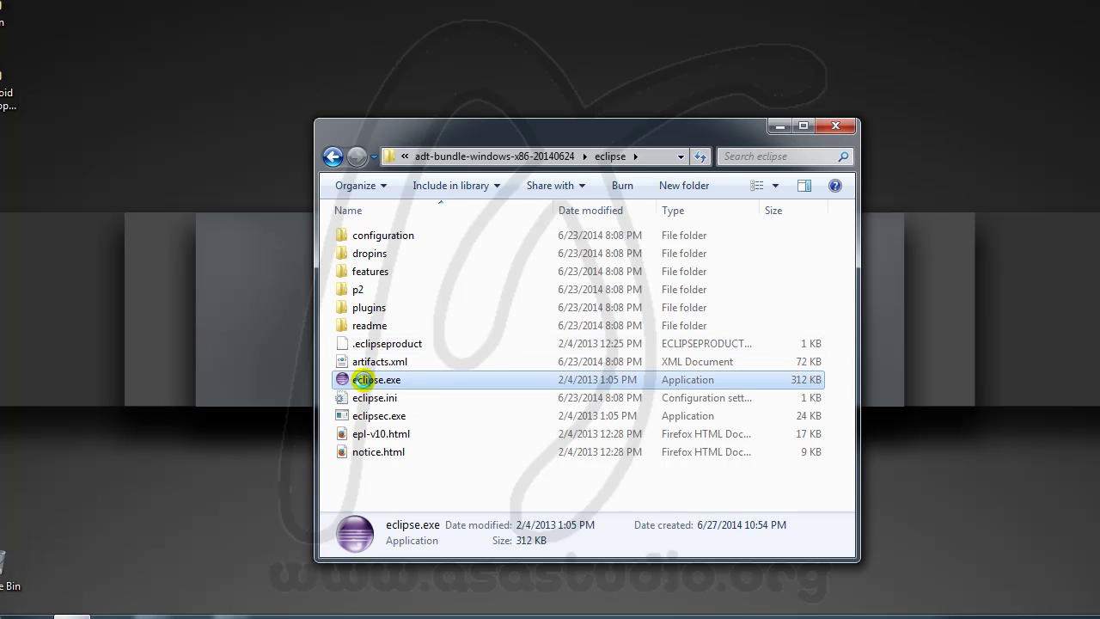
# Create a desktop shortcut for eclipse.exe and minimize the folder window.
pyautogui.rightClick(365, 382)
pyautogui.moveTo(484, 236)
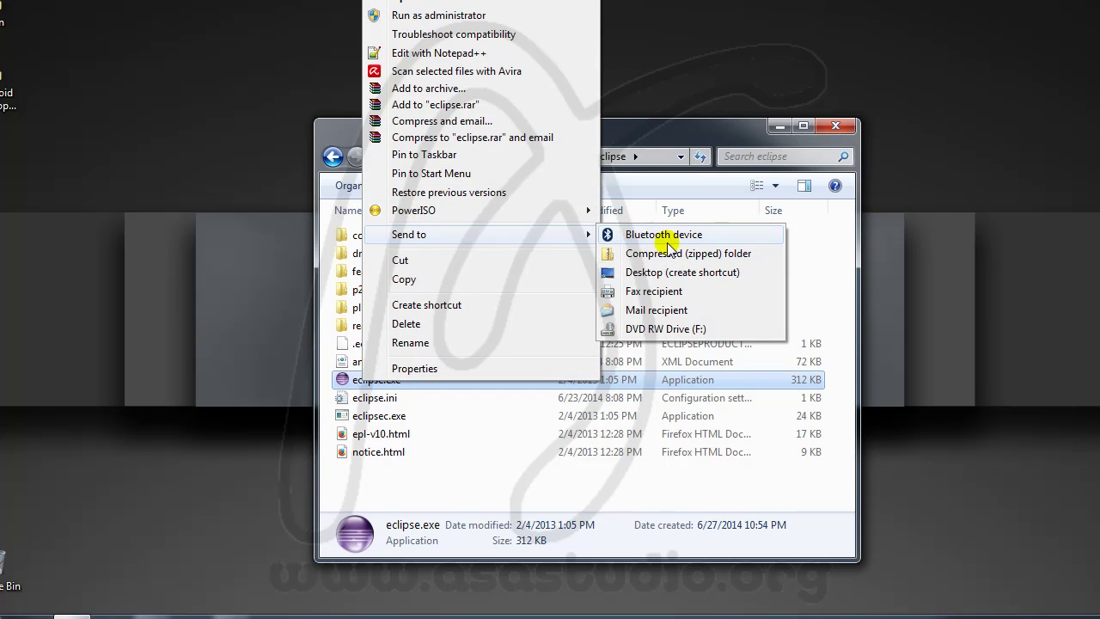
pyautogui.click(673, 273)
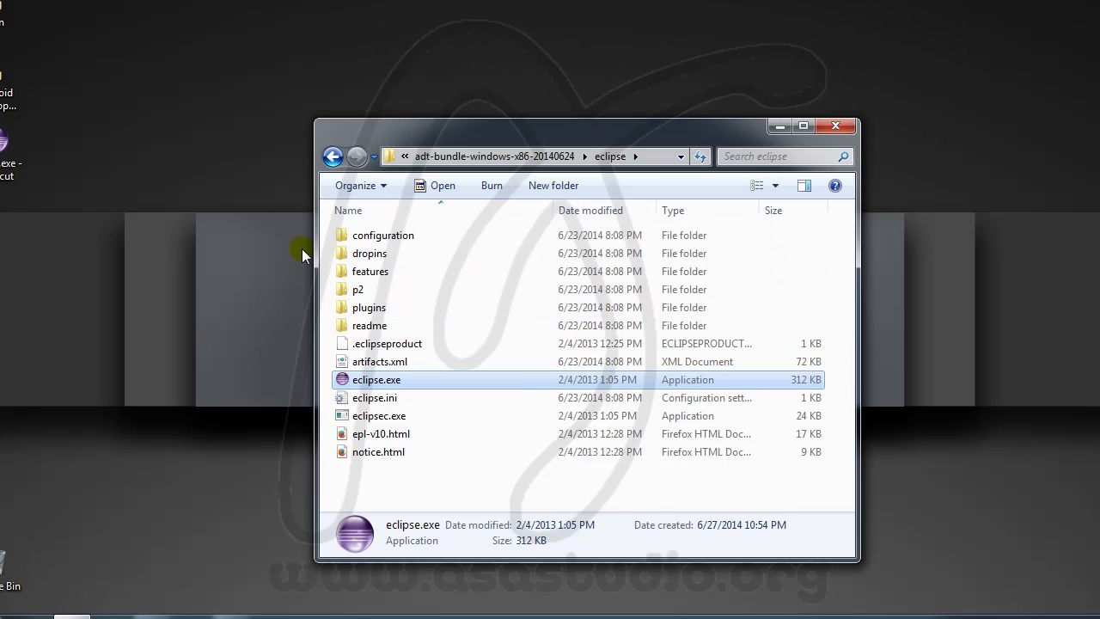
pyautogui.click(10, 151)
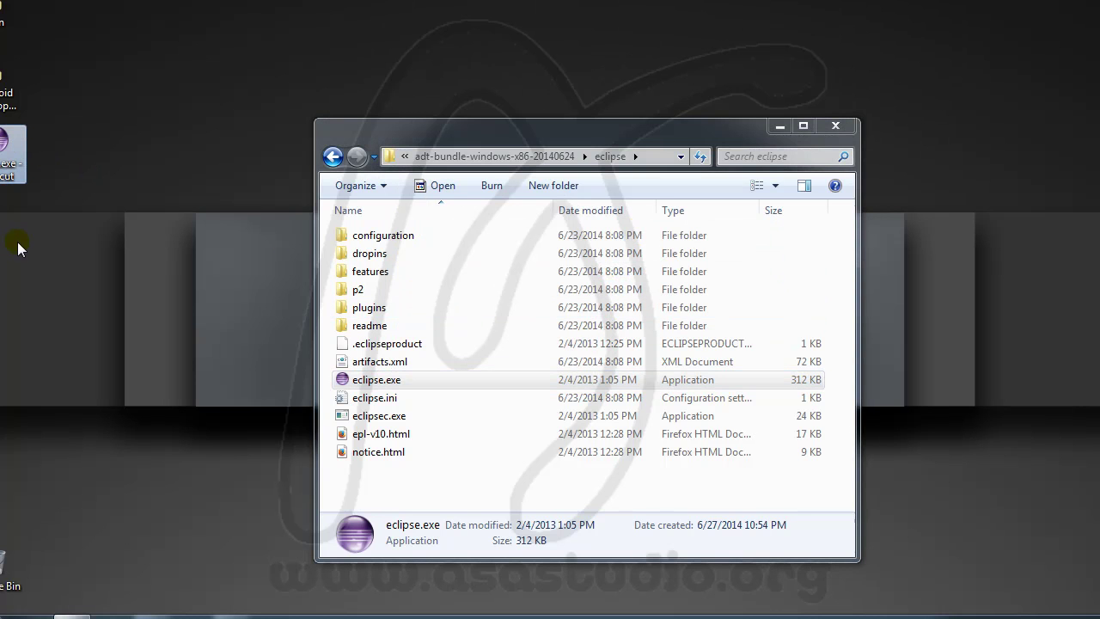
pyautogui.click(781, 127)
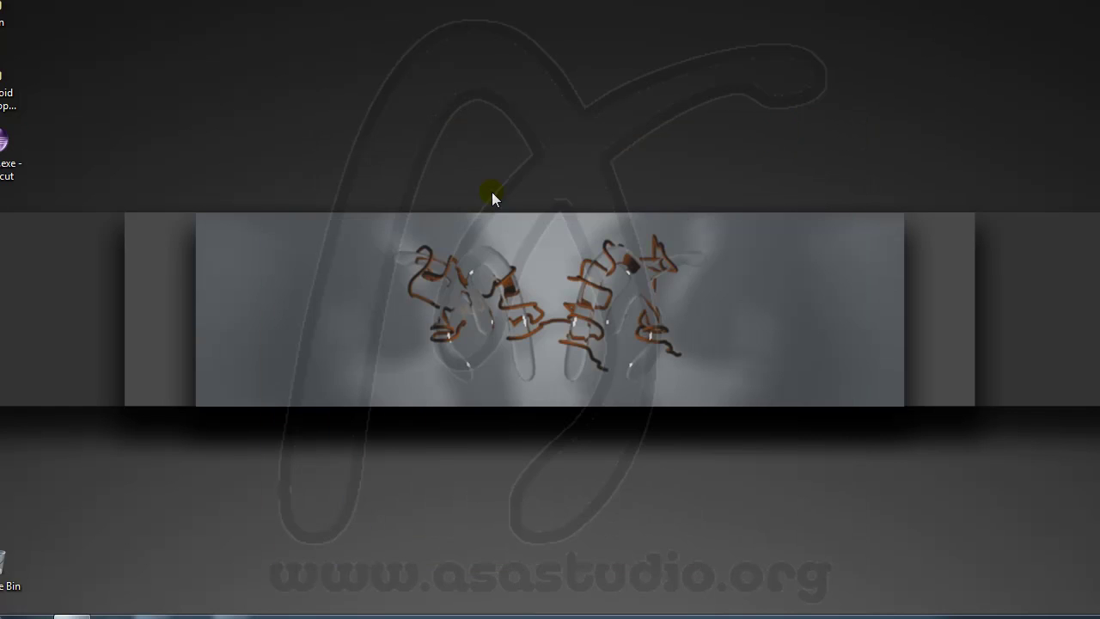
# Launch Eclipse from its desktop shortcut and browse to the Android Project folder on drive D: for the workspace location.
pyautogui.doubleClick(5, 150)
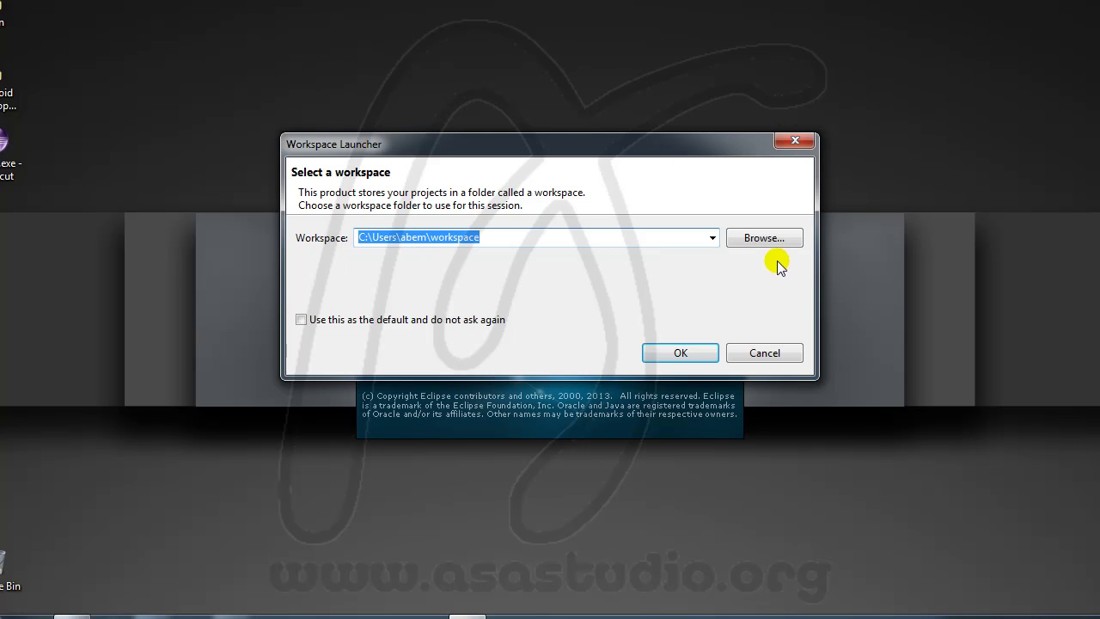
pyautogui.click(769, 240)
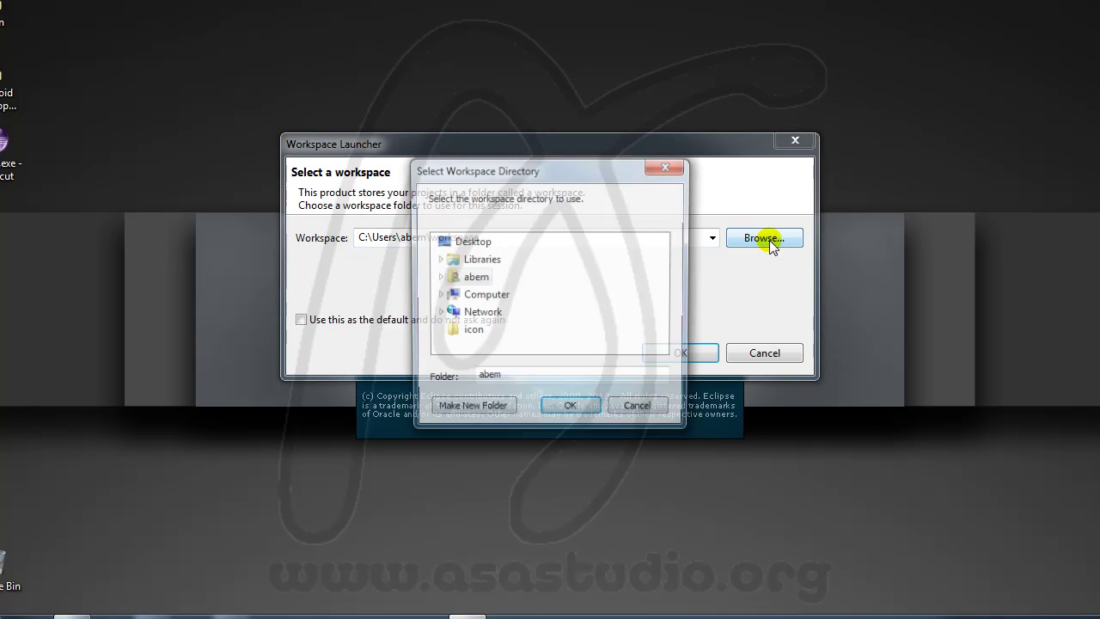
pyautogui.click(437, 295)
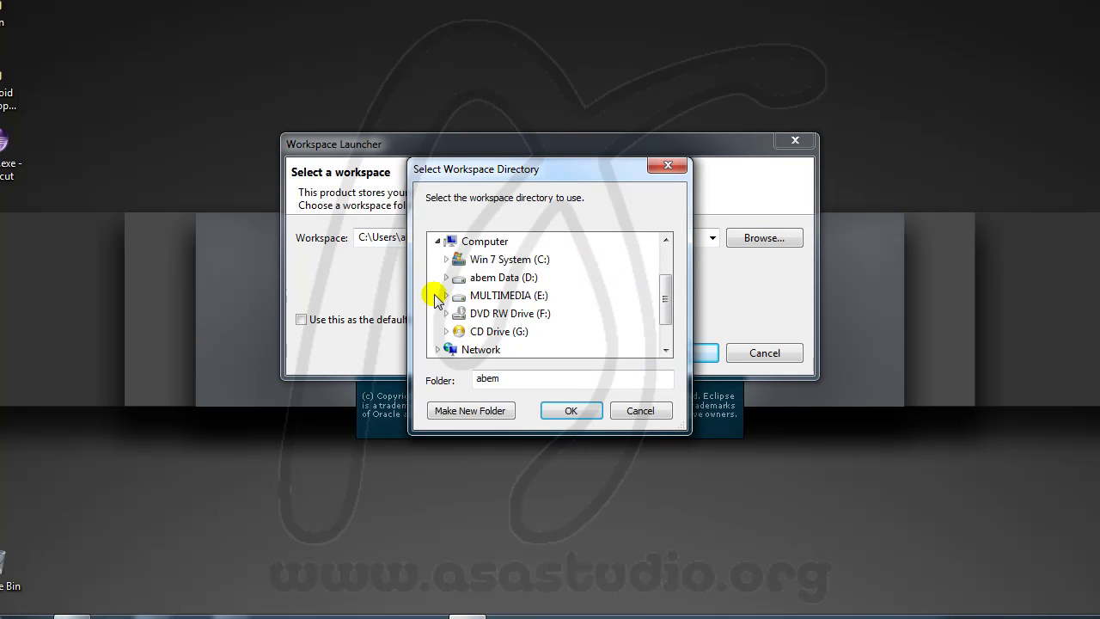
pyautogui.click(446, 278)
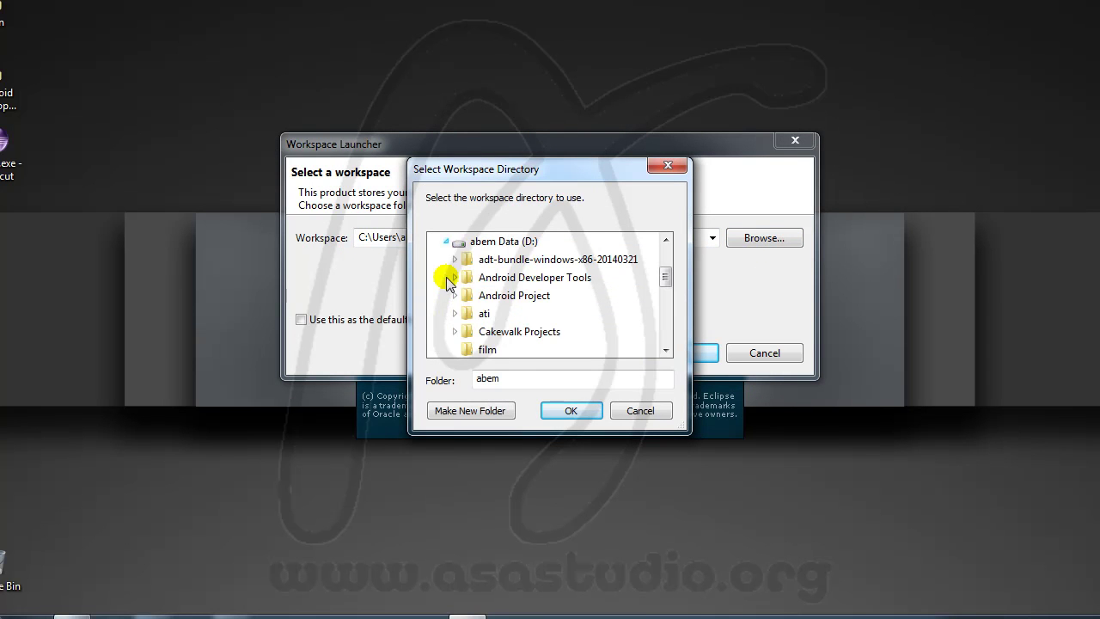
pyautogui.click(503, 297)
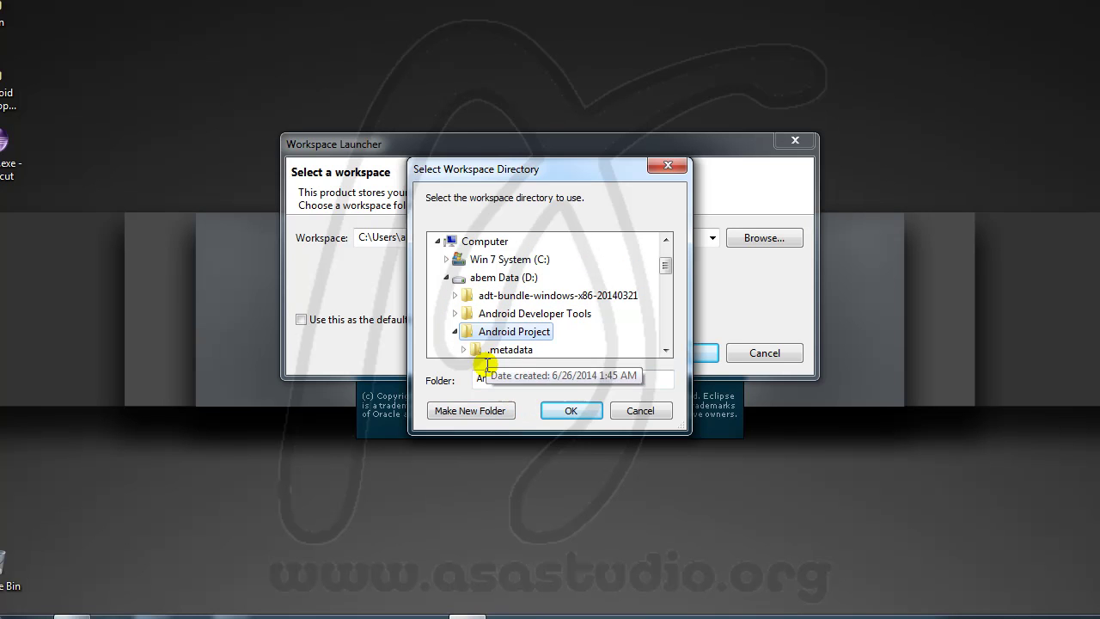
# Create a folder named "Contoh Project" inside Android Project and open Eclipse with it as the workspace.
pyautogui.click(468, 410)
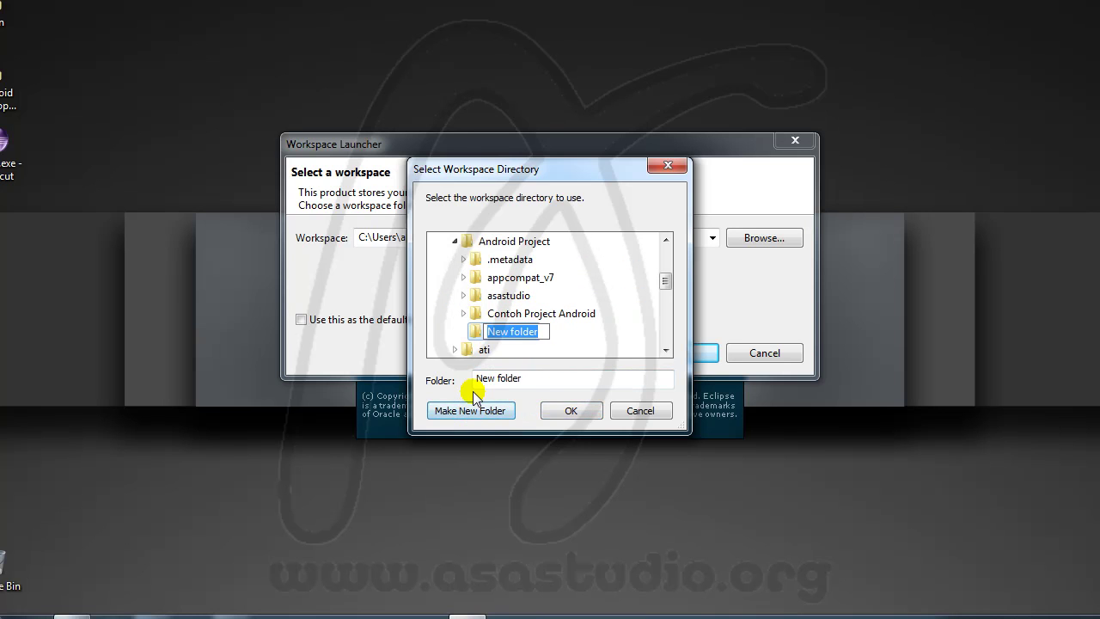
pyautogui.write('Cont')
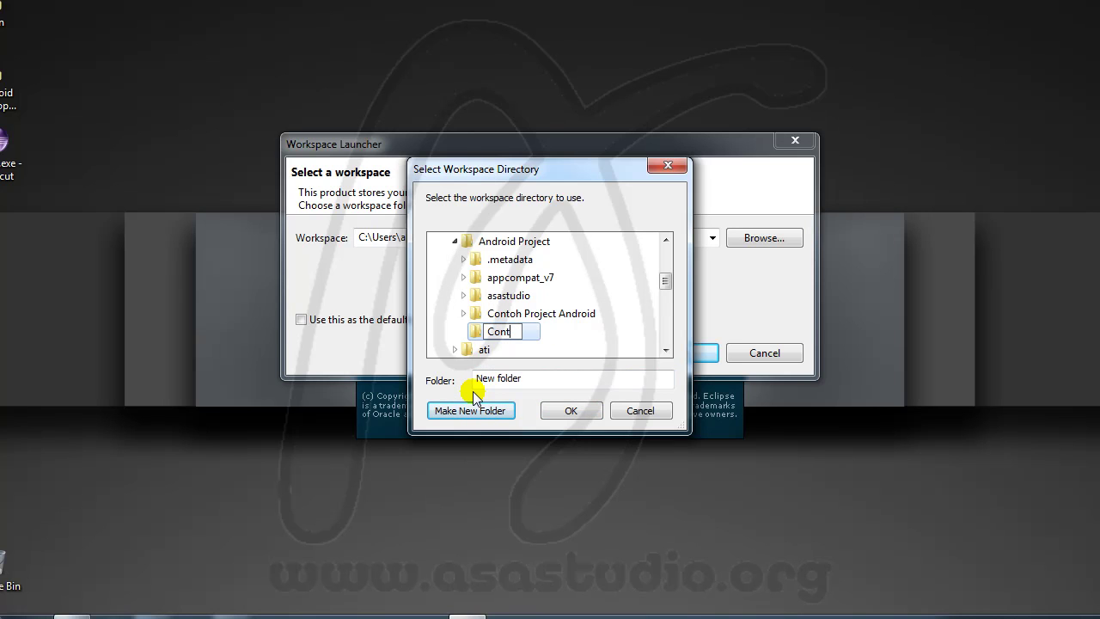
pyautogui.write('h')
pyautogui.press('BackSpace')
pyautogui.write('ohP')
pyautogui.write('ect')
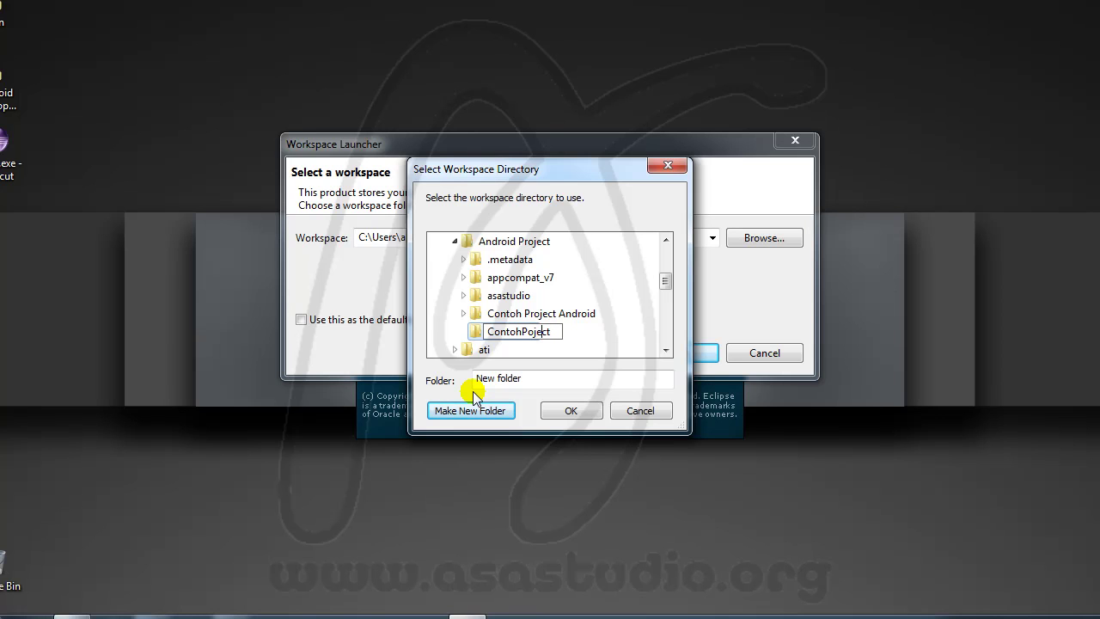
pyautogui.click(526, 332)
pyautogui.write('r')
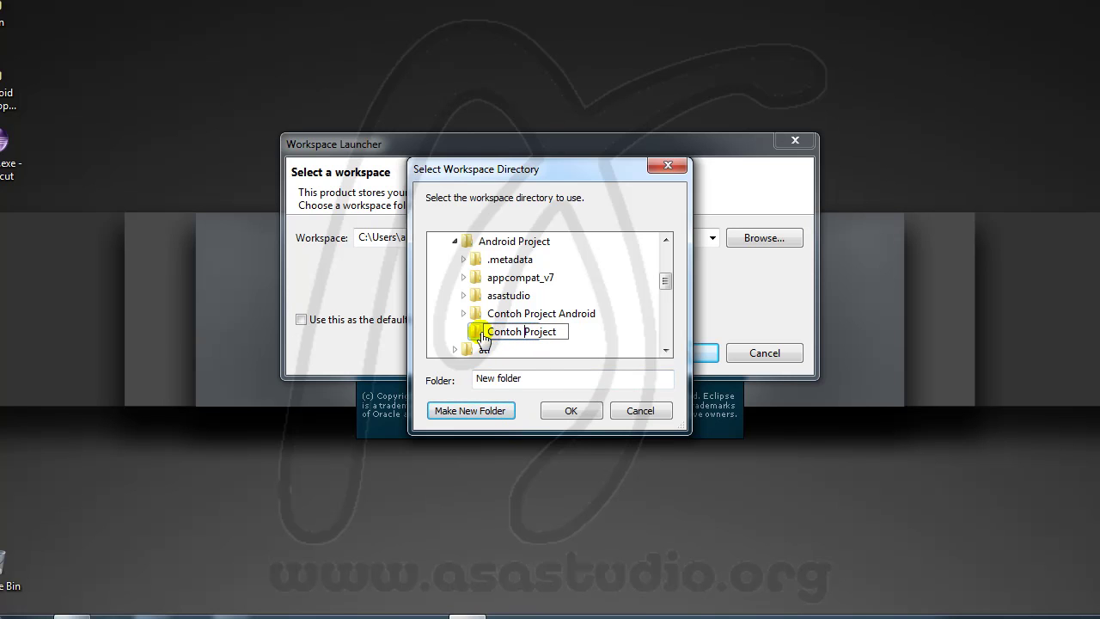
pyautogui.press('Return')
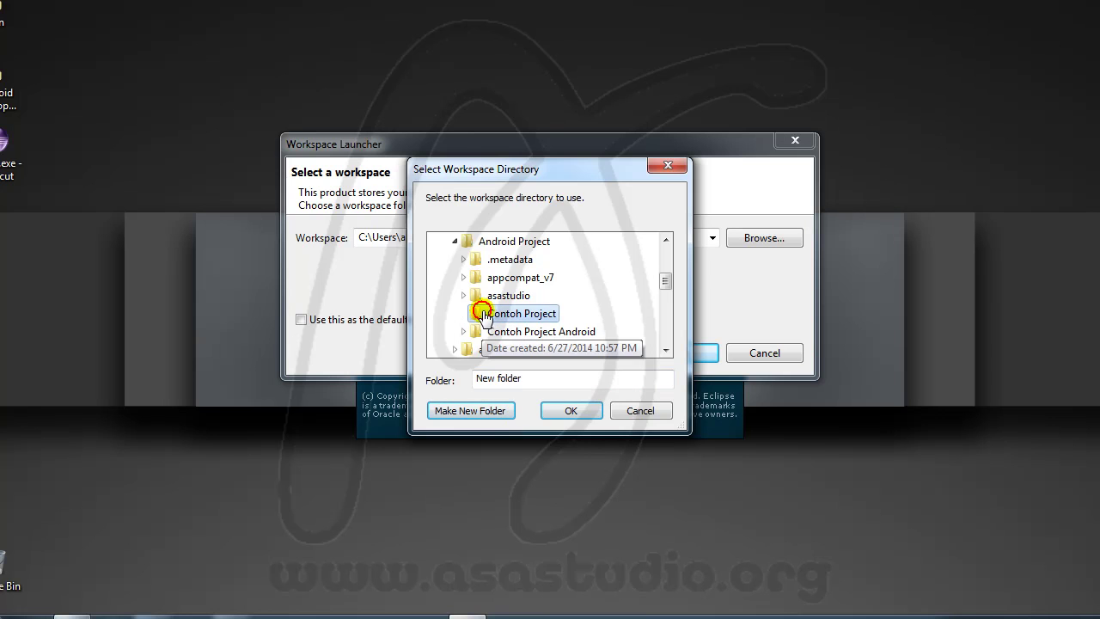
pyautogui.click(572, 411)
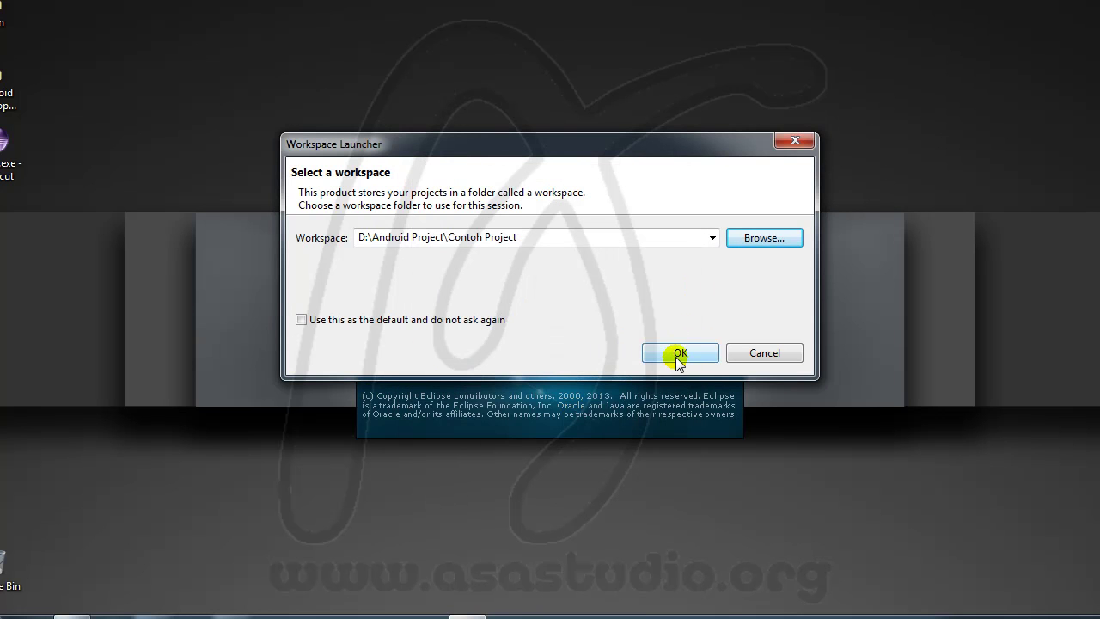
pyautogui.click(679, 359)
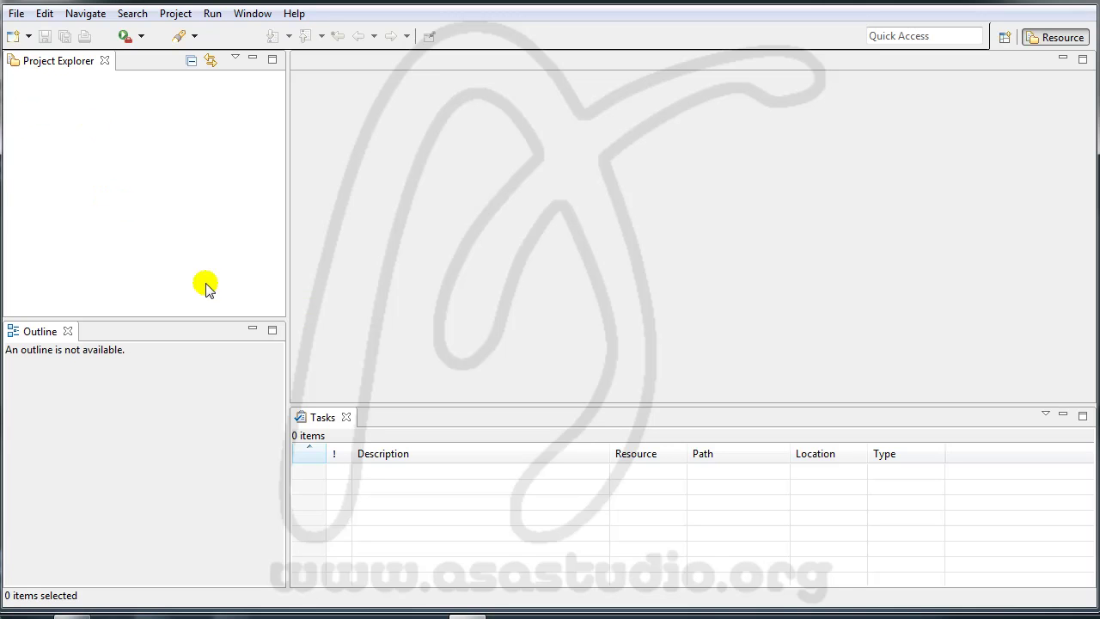
# Start a new project using the Android Application Project wizard.
pyautogui.click(17, 14)
pyautogui.moveTo(81, 32)
pyautogui.click(295, 34)
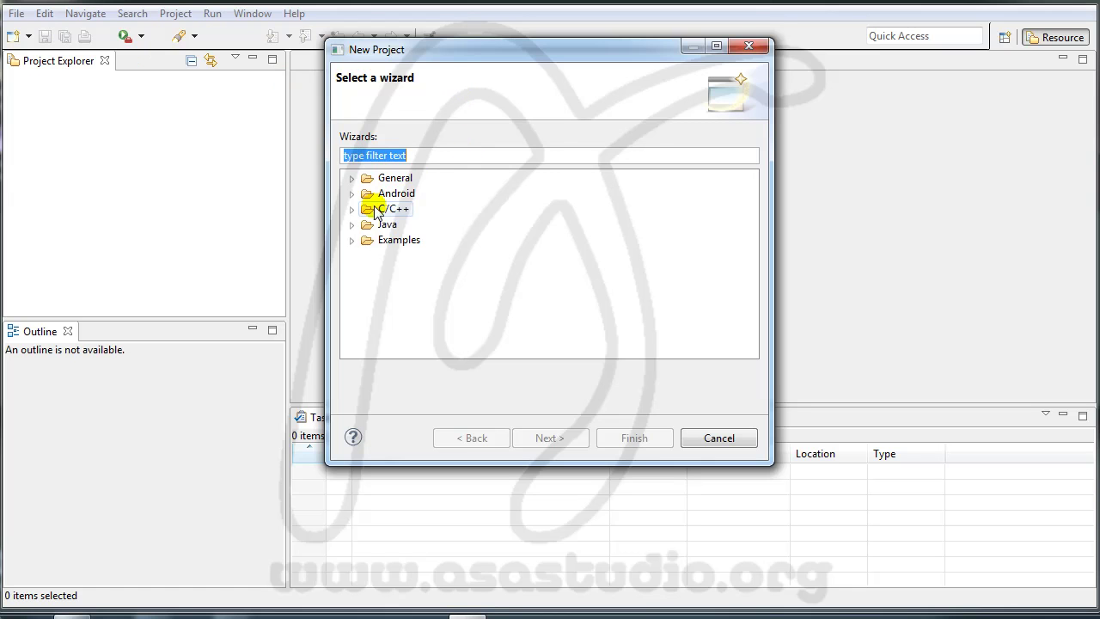
pyautogui.click(351, 194)
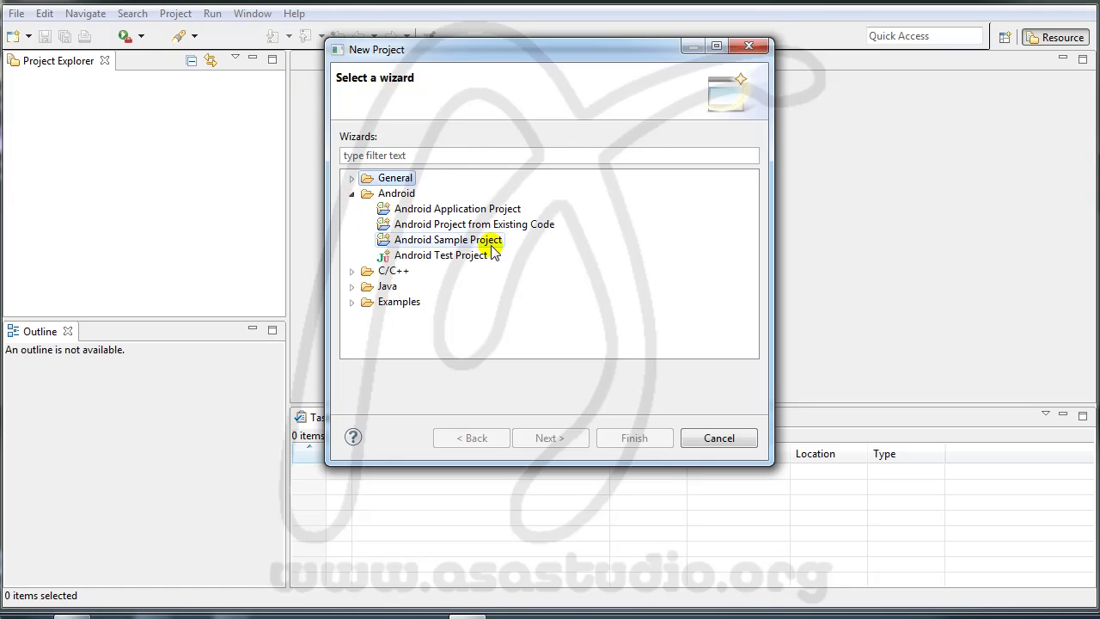
pyautogui.click(426, 212)
pyautogui.click(545, 438)
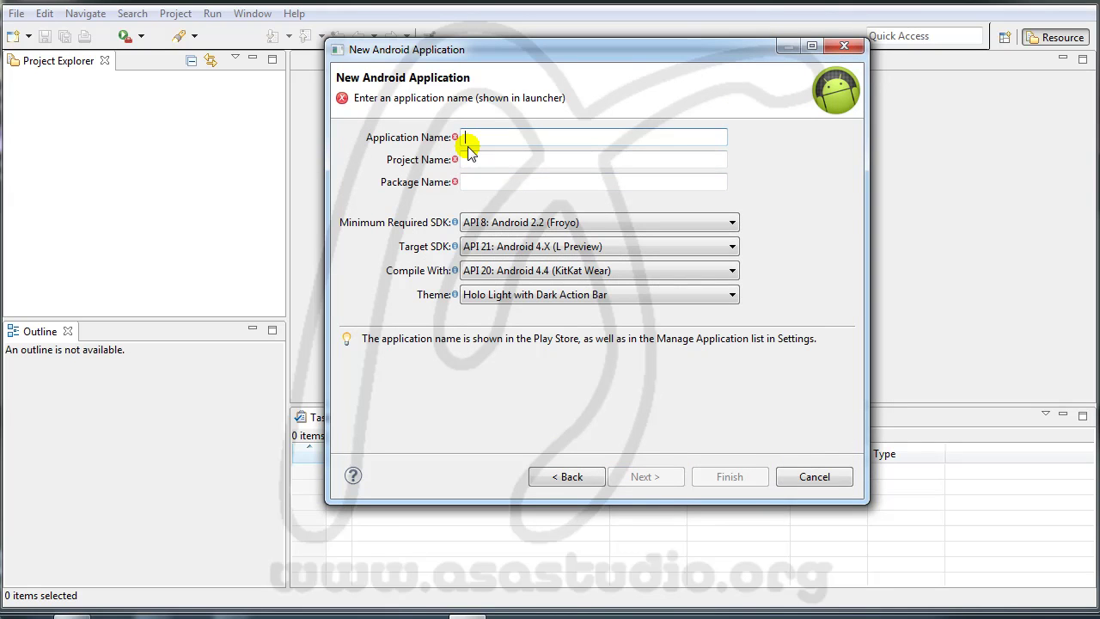
# Name the application "Contoh Project" and set its package name to org.asastudio.contohproject.
pyautogui.write('Contoh Project')
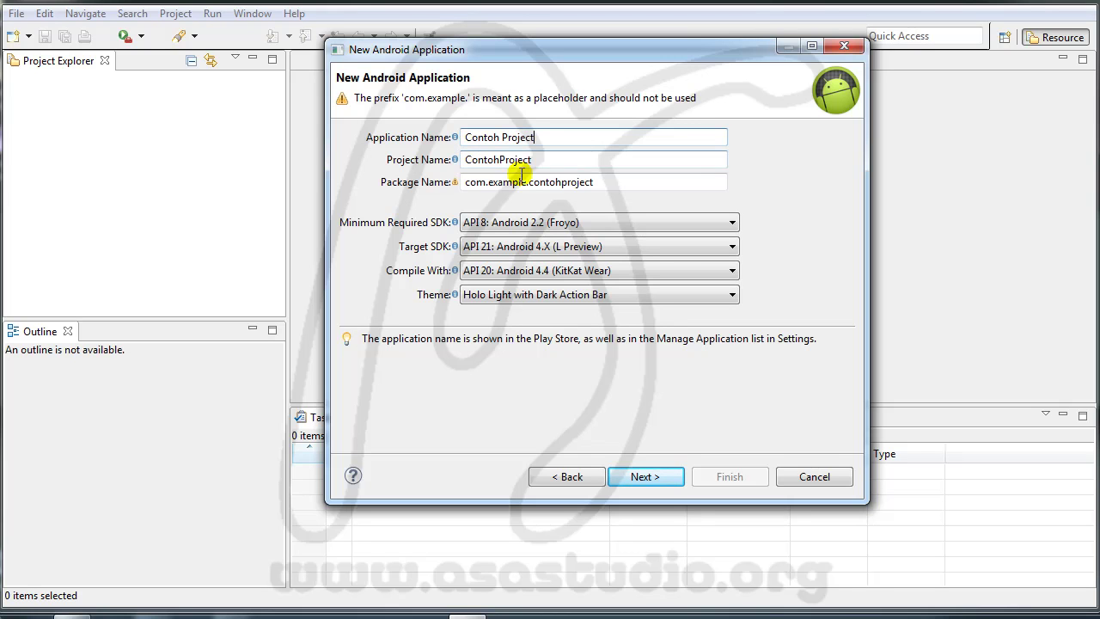
pyautogui.click(543, 159)
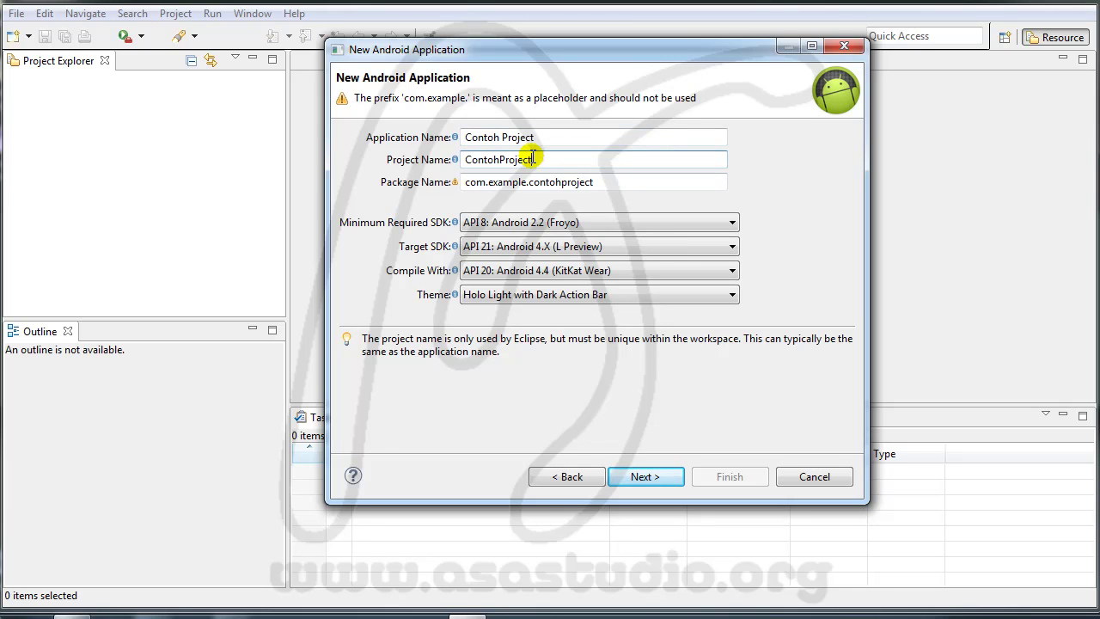
pyautogui.moveTo(488, 182); pyautogui.dragTo(448, 181)
pyautogui.write('org.')
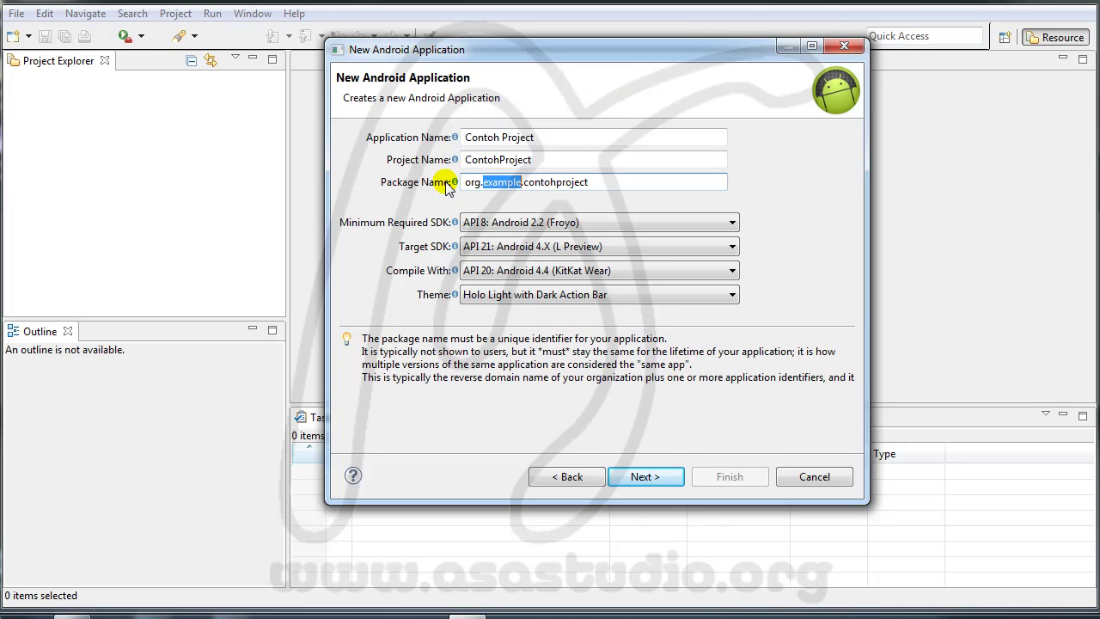
pyautogui.write('astudio')
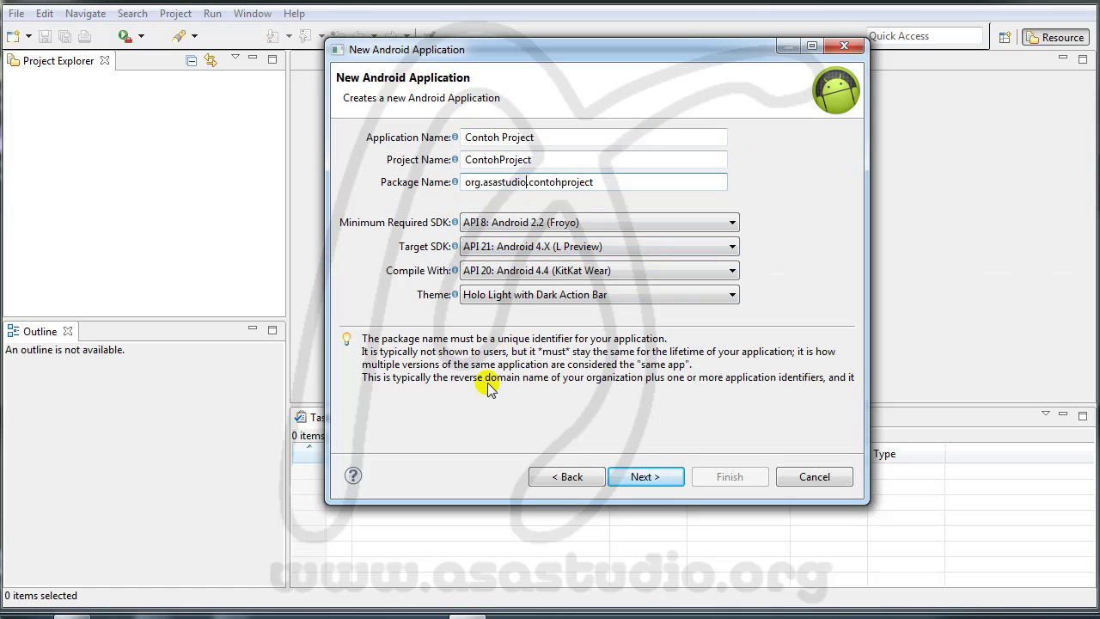
# Choose API 8: Android 2.2 (Froyo) as minimum SDK, keep API 21: Android 4.X (L Preview) as target SDK, and continue to the project configuration.
pyautogui.click(520, 223)
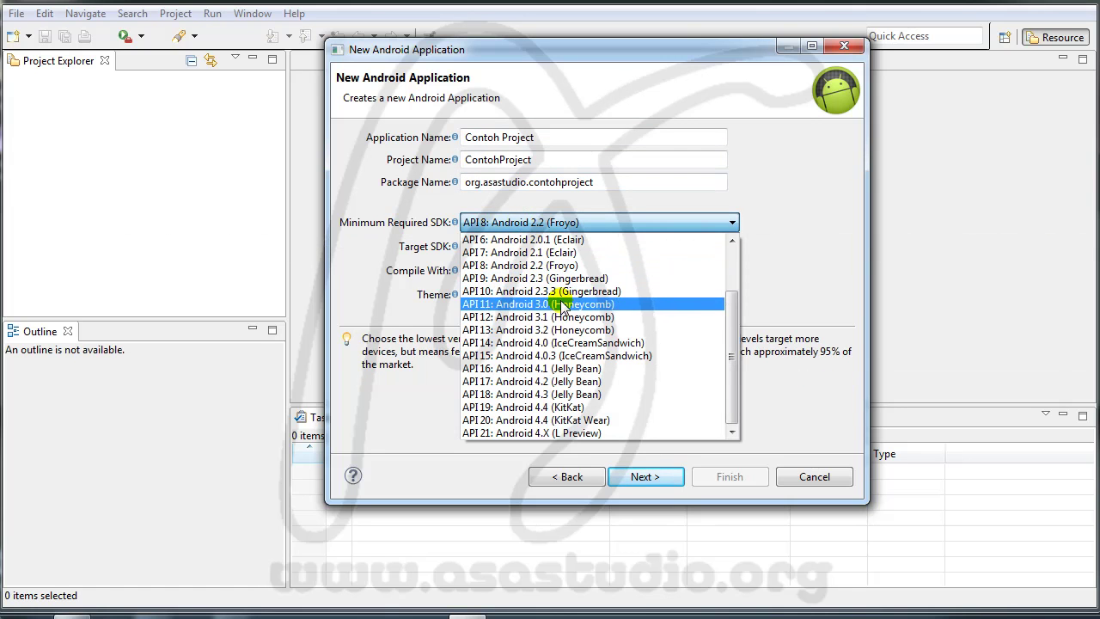
pyautogui.click(550, 265)
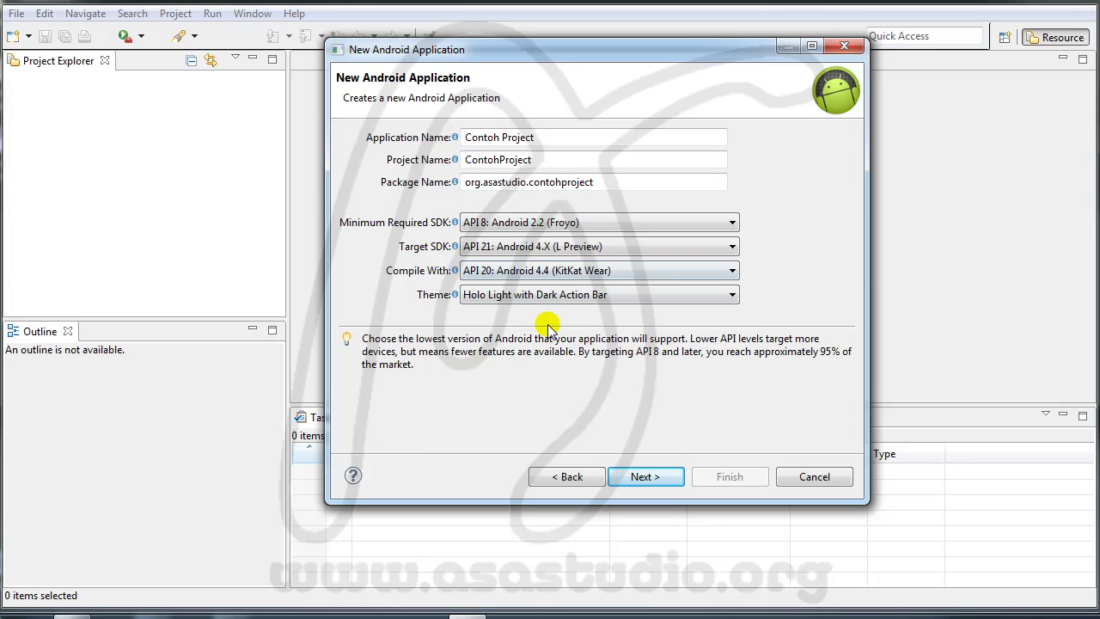
pyautogui.click(543, 246)
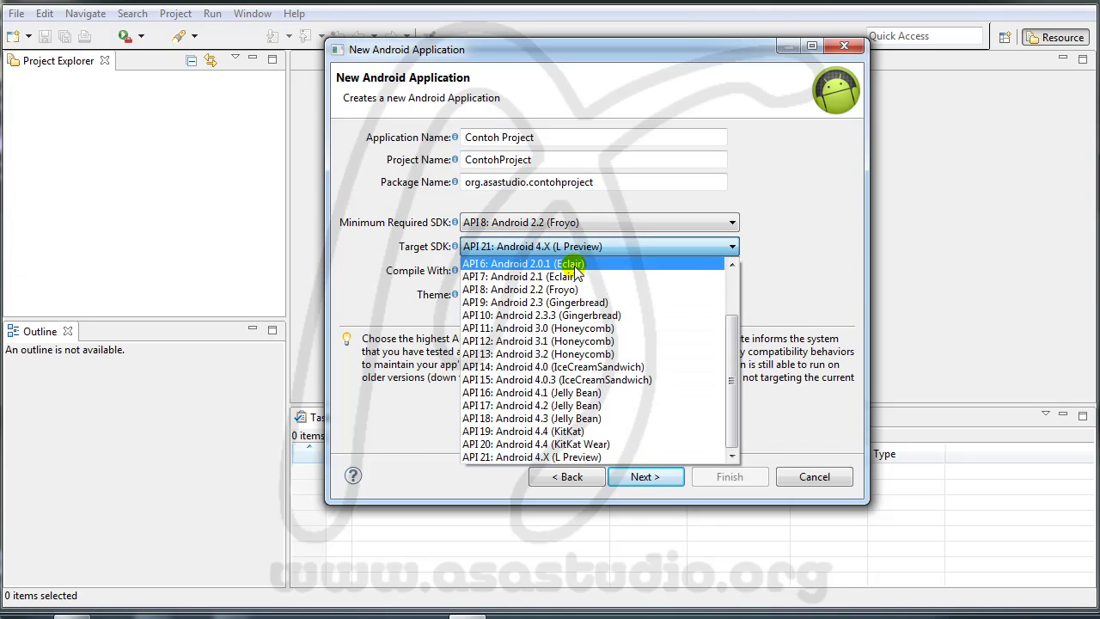
pyautogui.moveTo(729, 368)
pyautogui.mouseDown()
pyautogui.moveTo(736, 291)
pyautogui.moveTo(730, 373)
pyautogui.mouseUp()
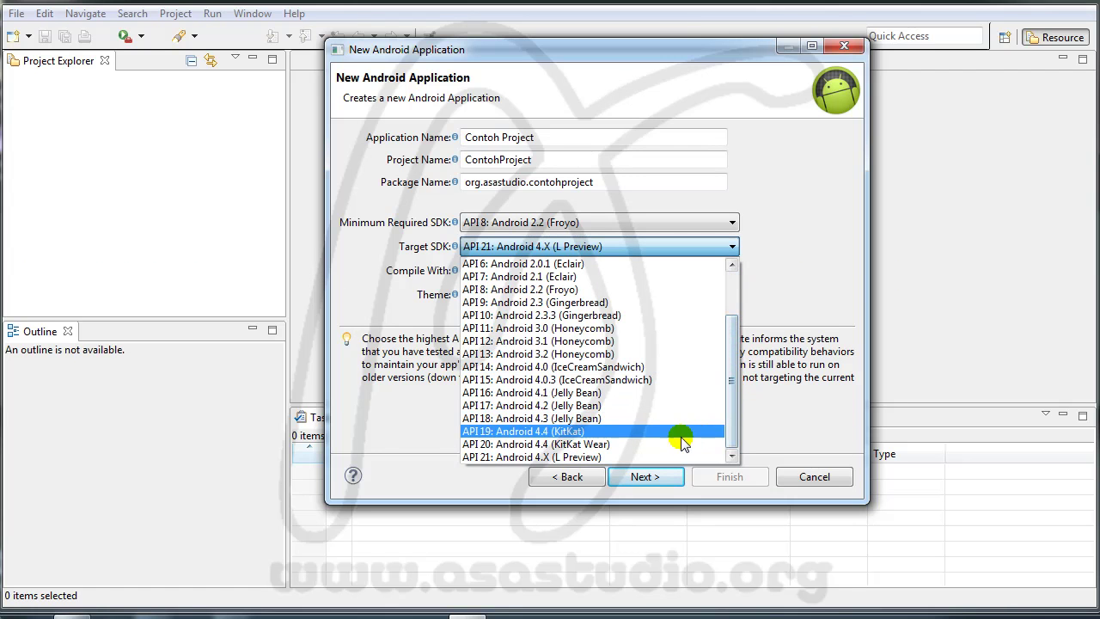
pyautogui.click(800, 253)
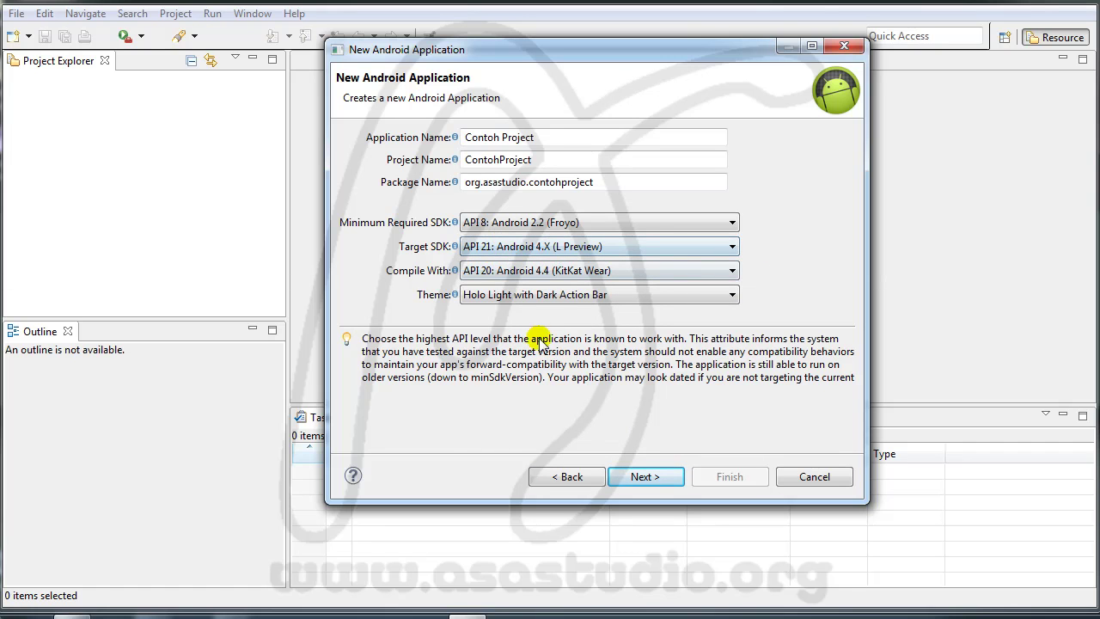
pyautogui.click(662, 479)
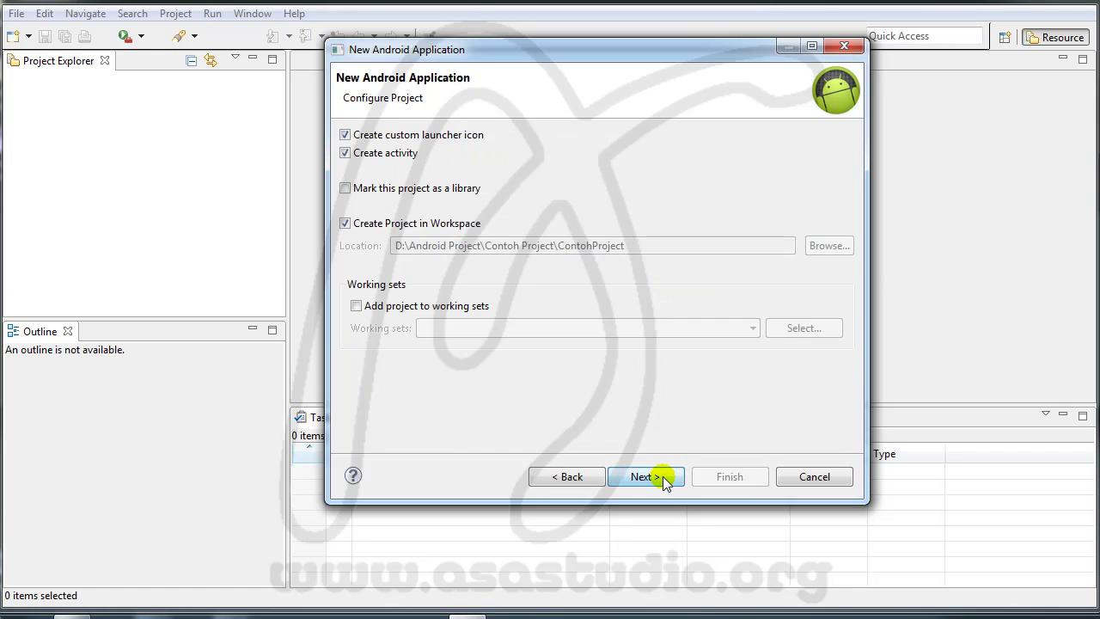
# Accept the default project and launcher icon settings, choose Blank Activity, and finish creating the project with the default activity names.
pyautogui.click(663, 481)
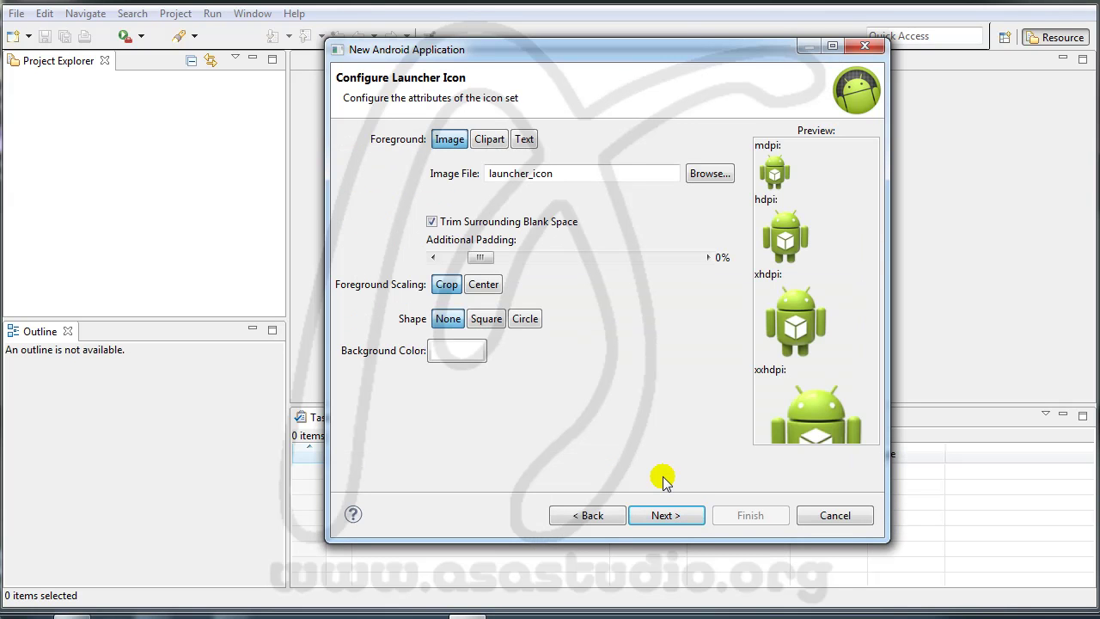
pyautogui.click(679, 517)
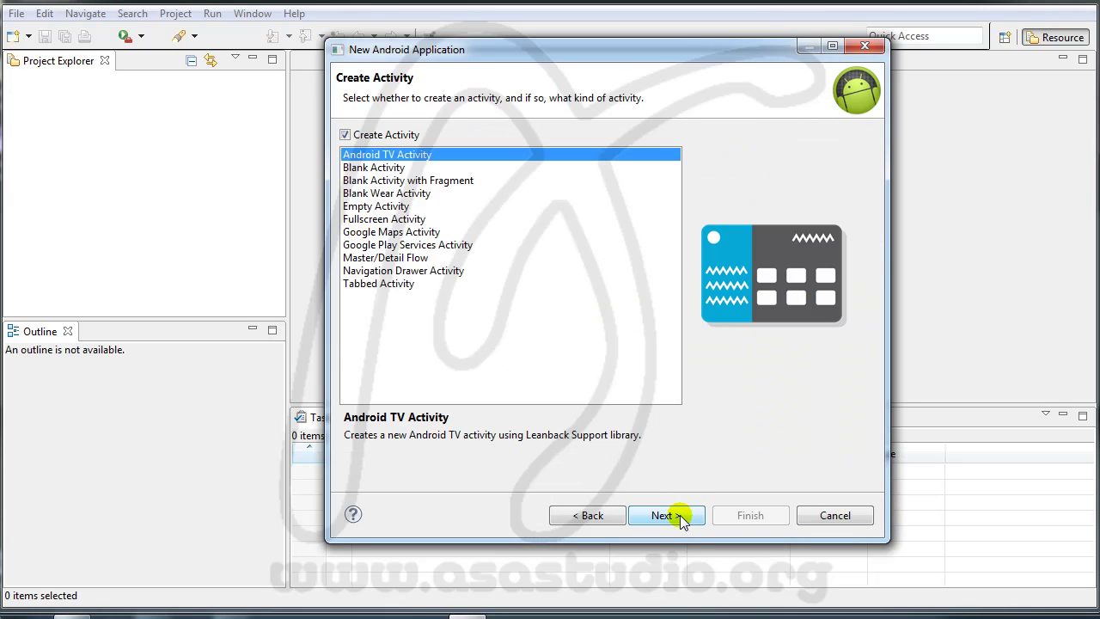
pyautogui.click(394, 168)
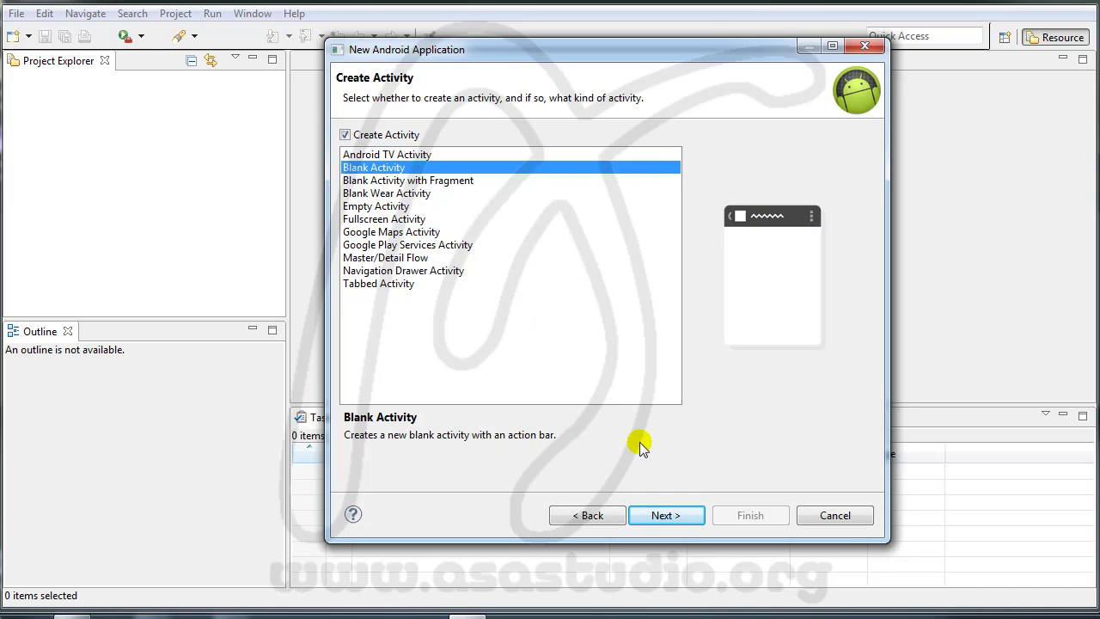
pyautogui.click(663, 516)
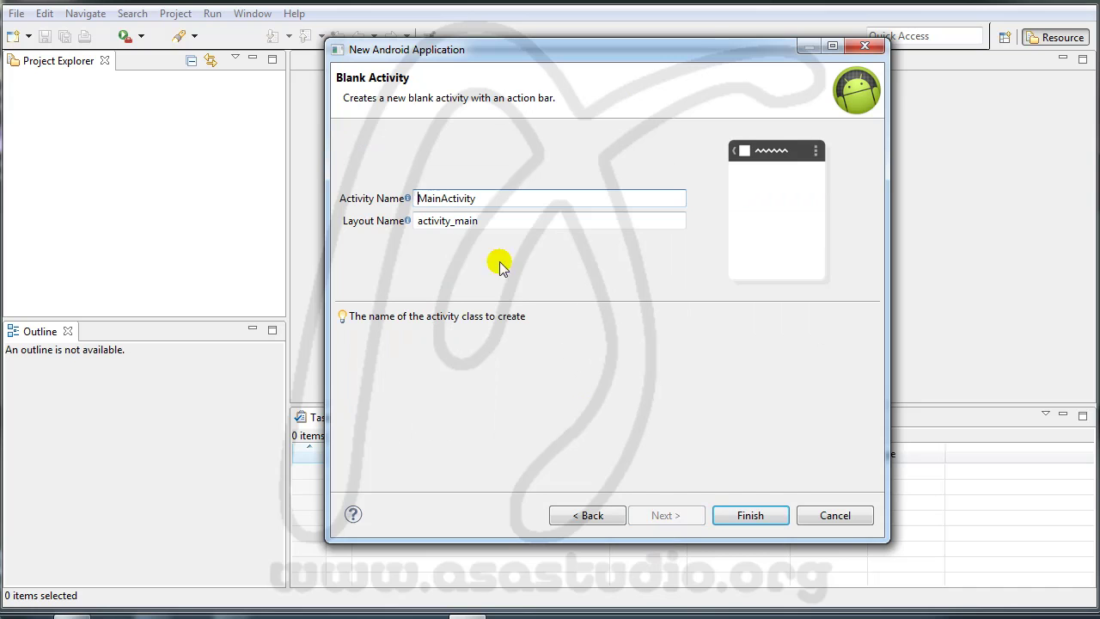
pyautogui.click(741, 519)
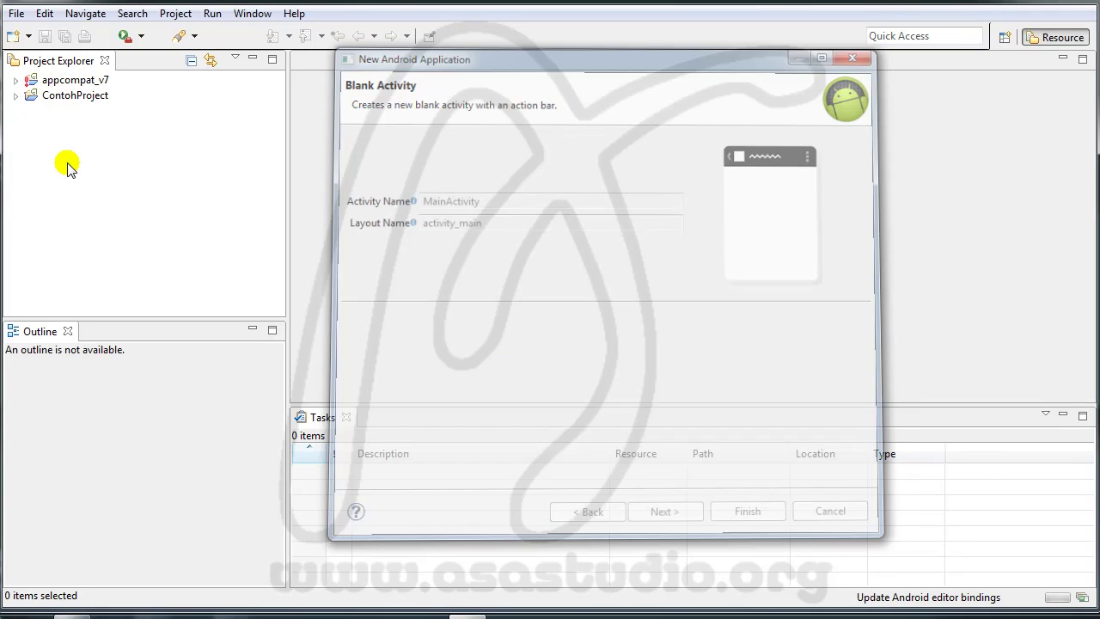
# Refresh the appcompat_v7 and ContohProject projects.
pyautogui.rightClick(62, 84)
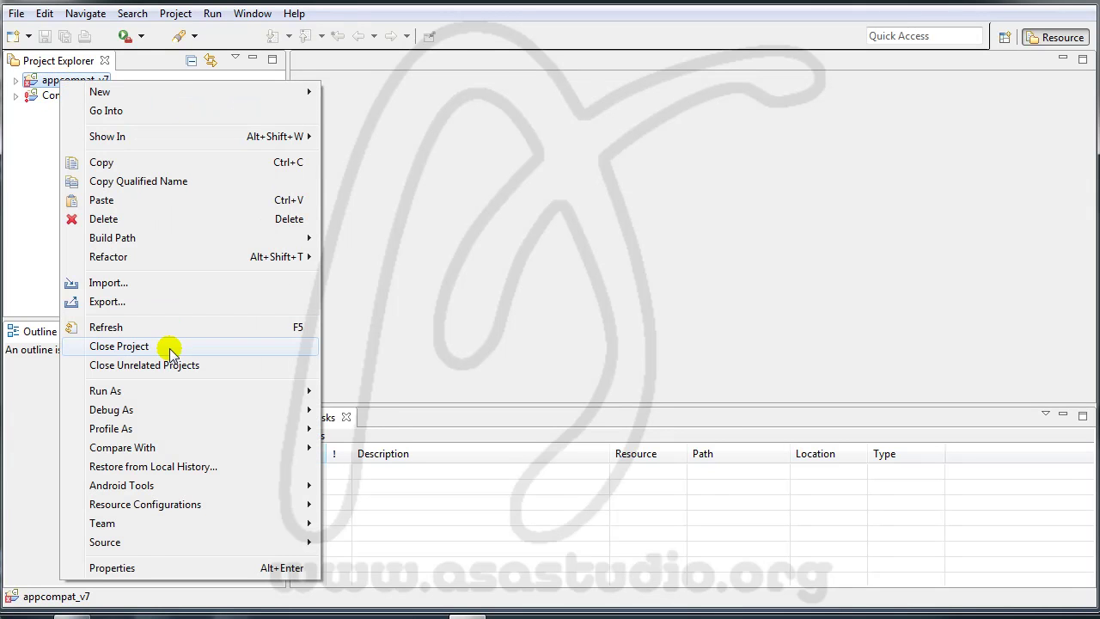
pyautogui.click(171, 348)
pyautogui.click(62, 97)
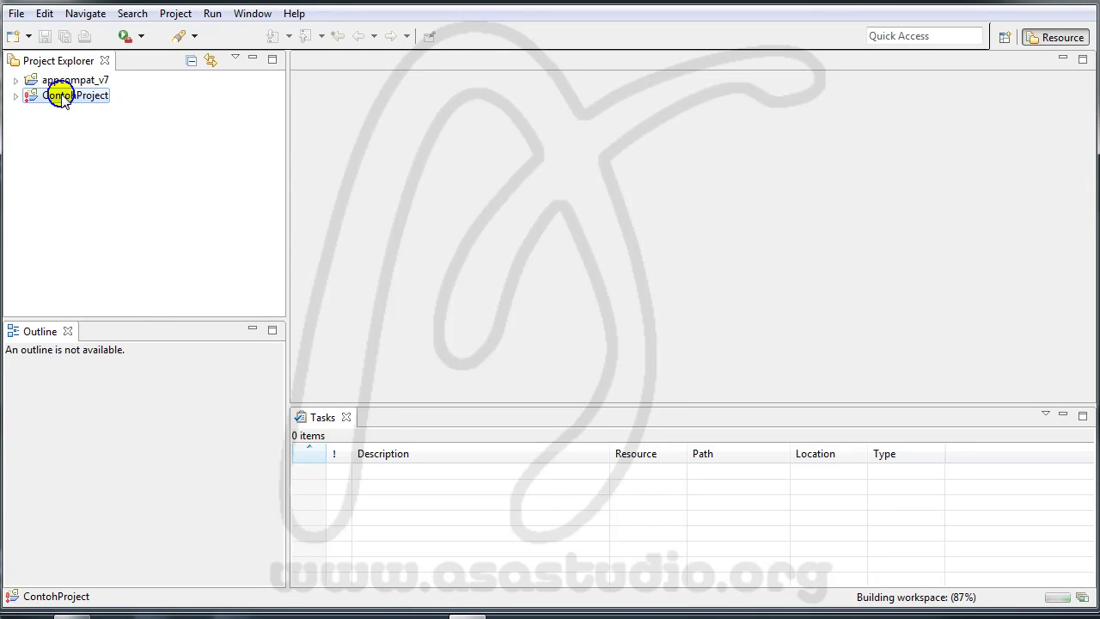
pyautogui.rightClick(62, 98)
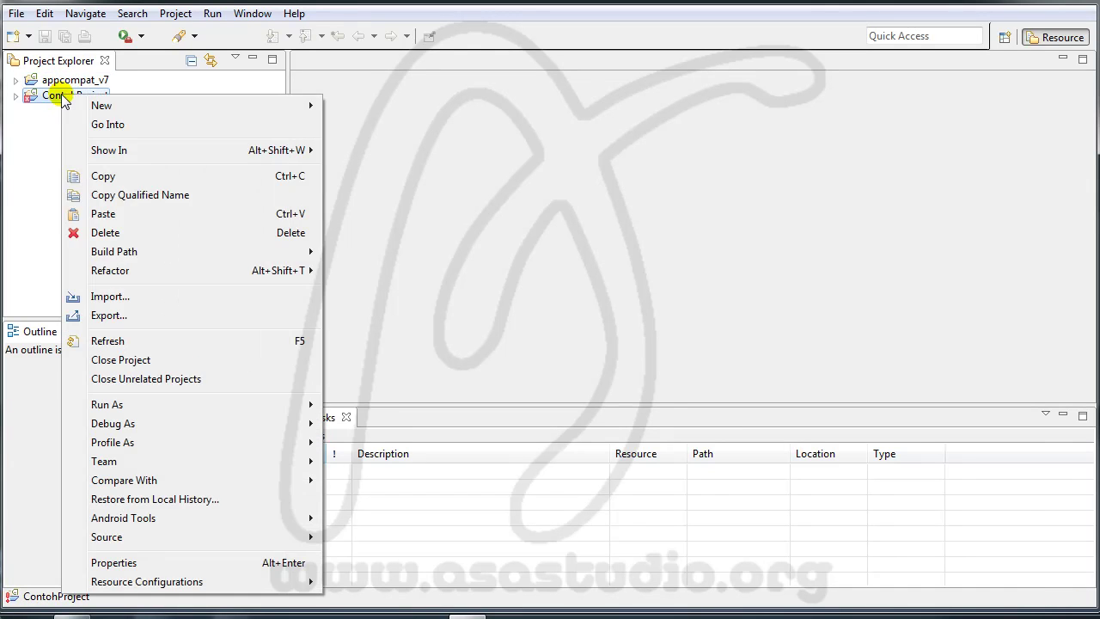
pyautogui.click(145, 341)
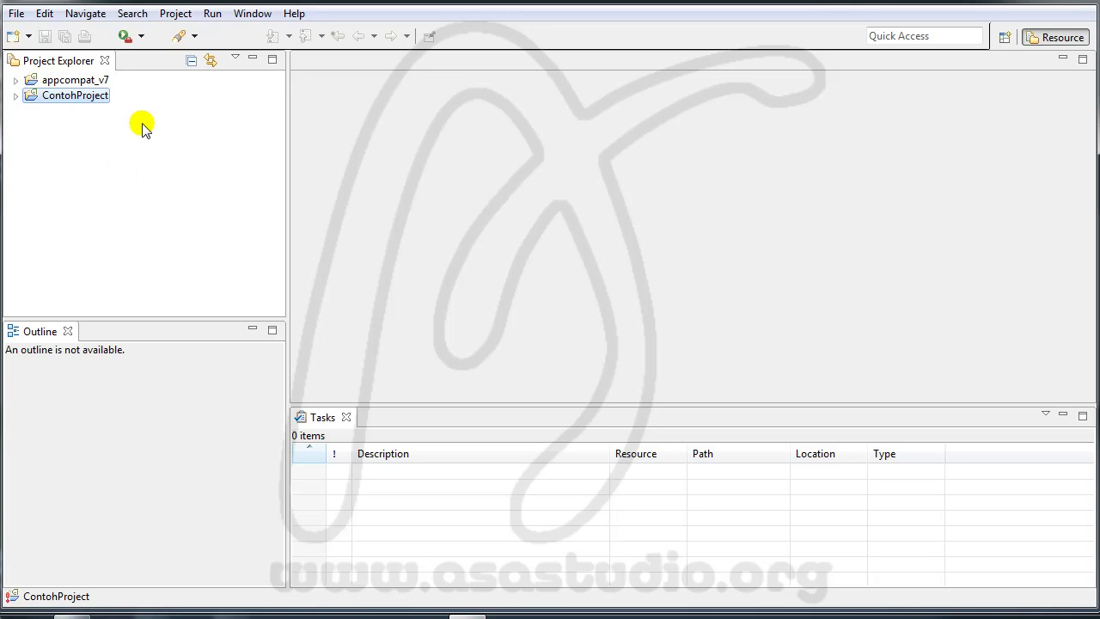
# Check the SDK location and installed SDK targets in the Android preferences, and close the preferences without changes.
pyautogui.click(252, 17)
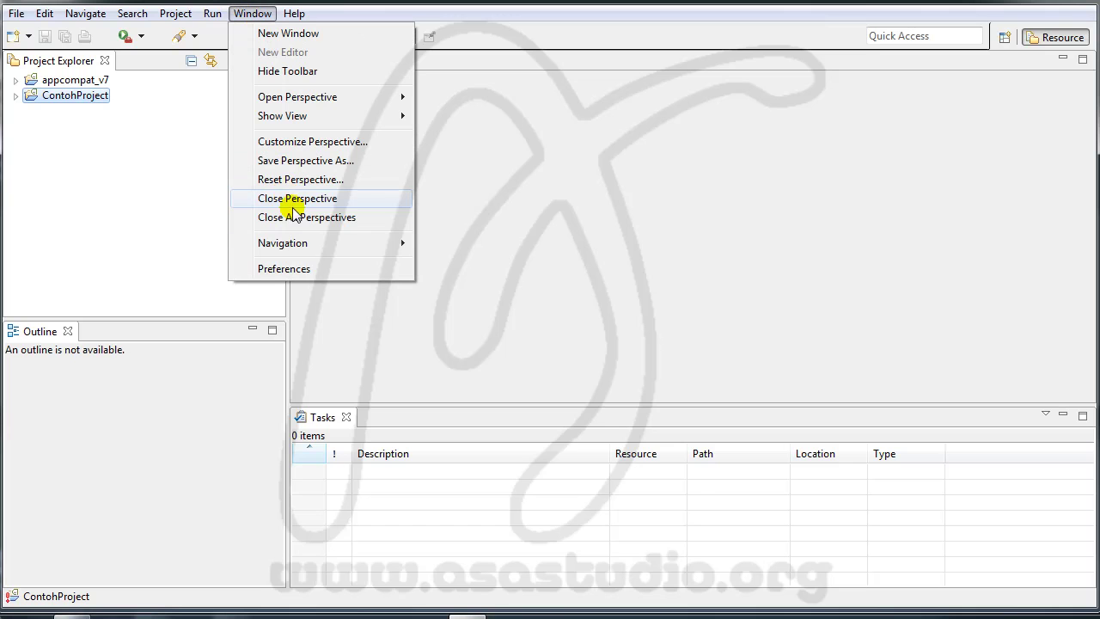
pyautogui.click(301, 270)
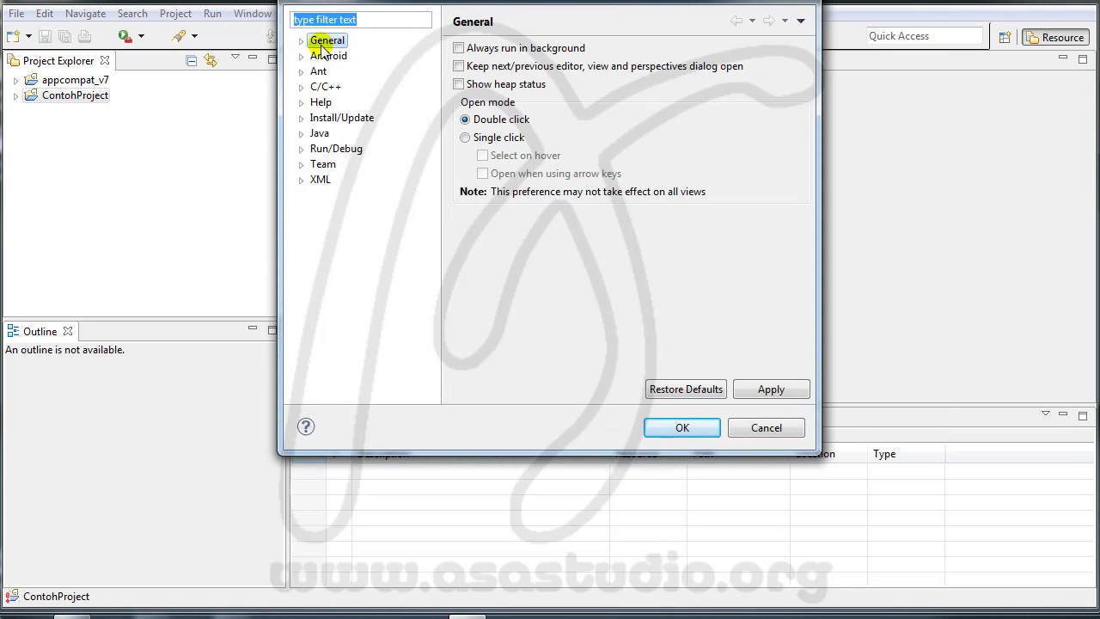
pyautogui.click(325, 55)
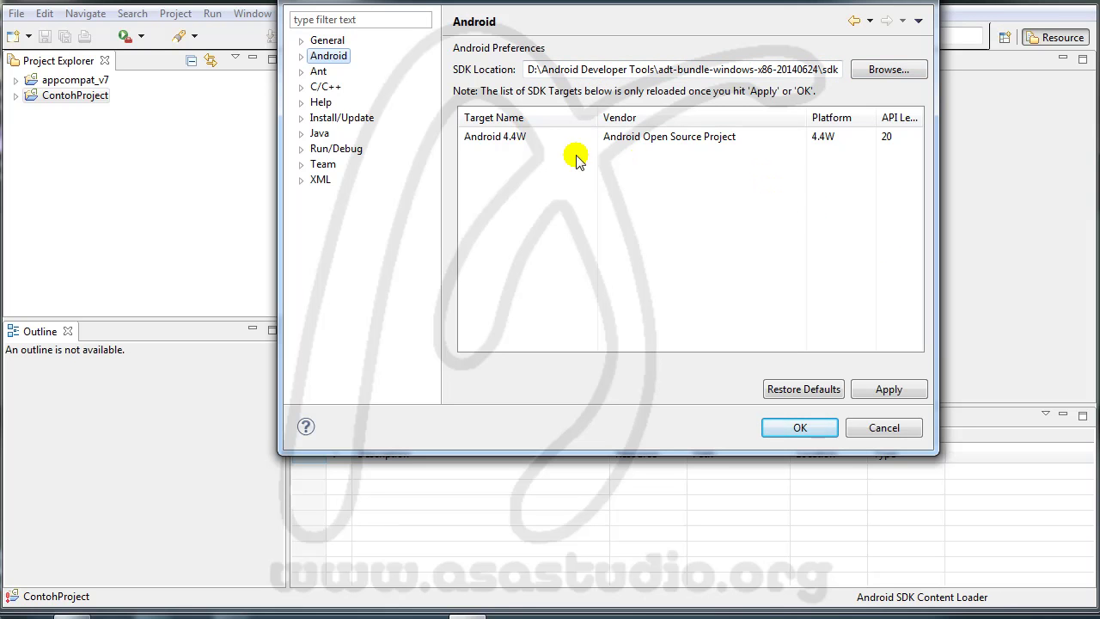
pyautogui.click(885, 428)
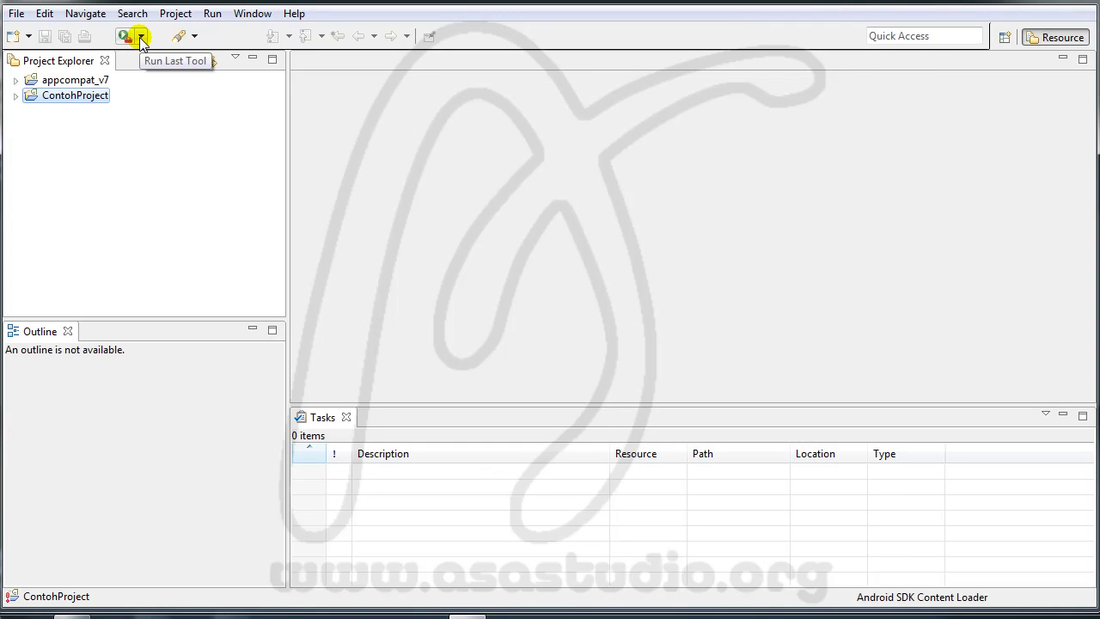
# Expand ContohProject and its res folder, and inspect the layout folder and the remaining project files.
pyautogui.click(16, 95)
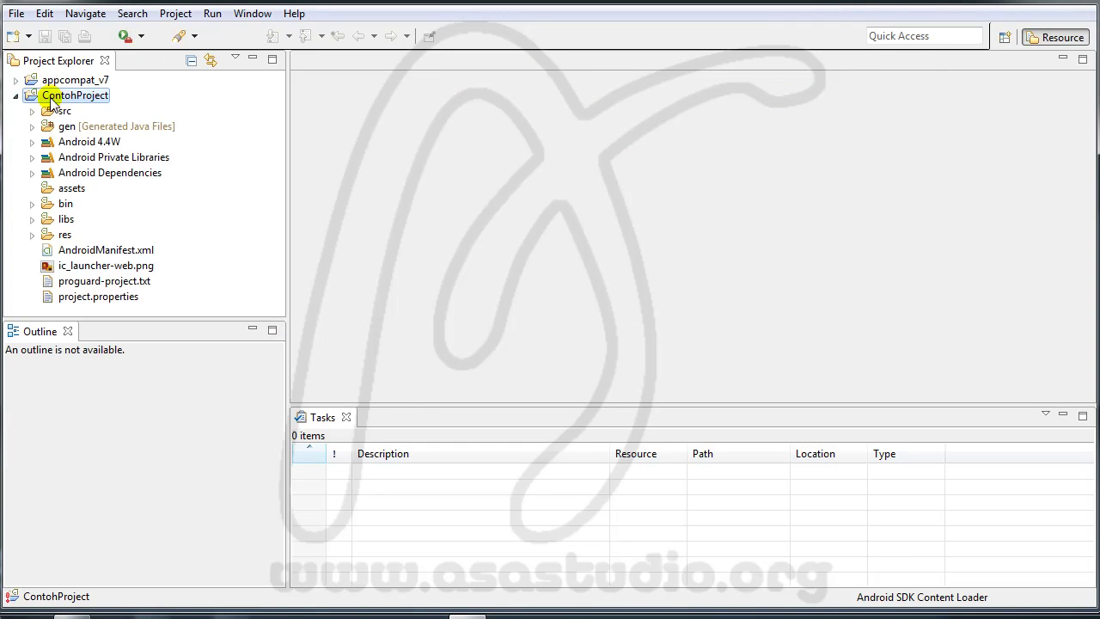
pyautogui.click(33, 234)
pyautogui.moveTo(280, 194); pyautogui.dragTo(280, 214)
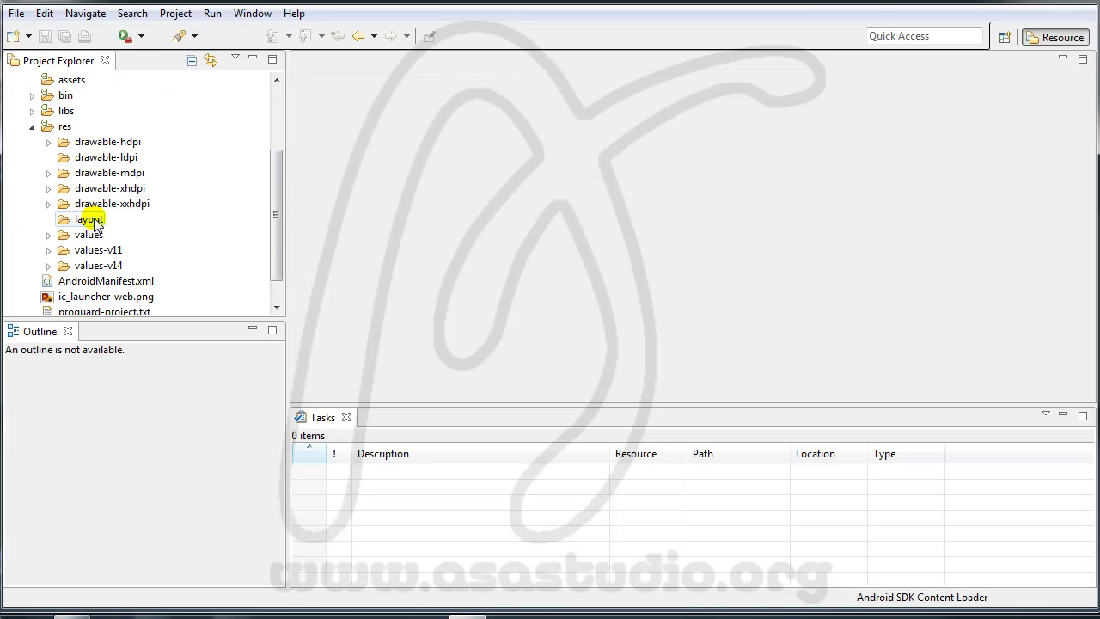
pyautogui.click(93, 219)
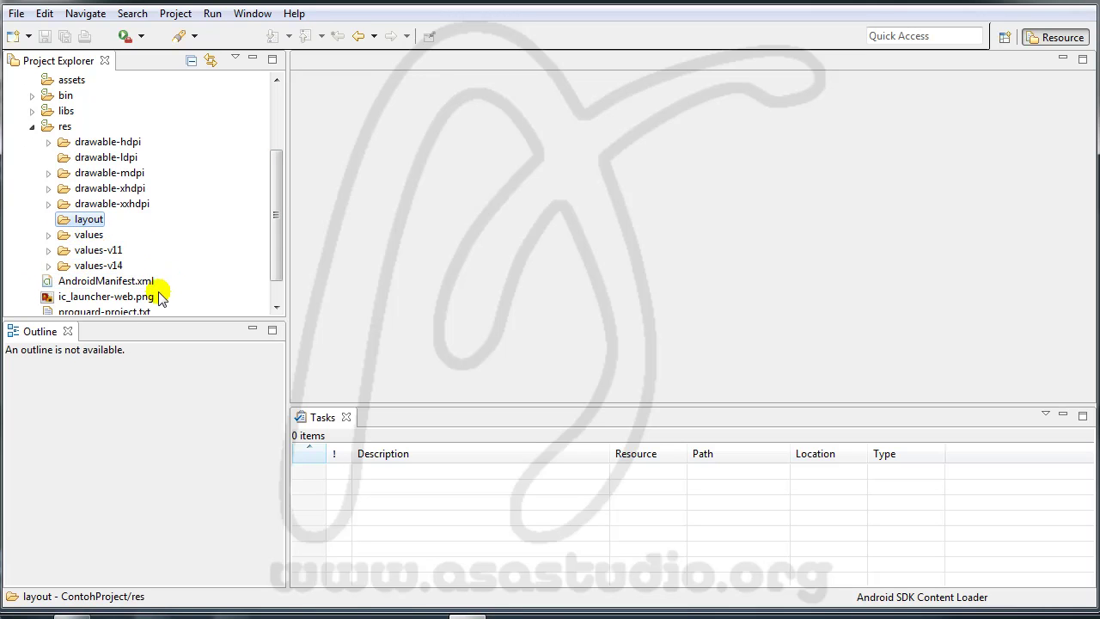
pyautogui.moveTo(278, 233); pyautogui.dragTo(277, 247)
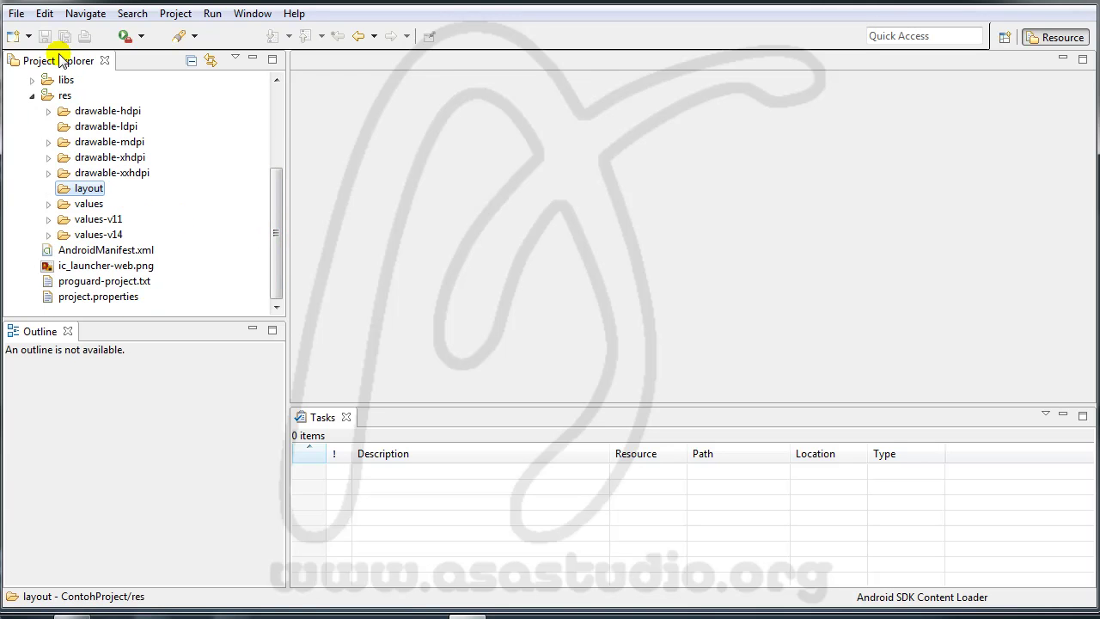
# Start a new Android Application Project named Contoh1 and set its package name to org.asastudio.contoh1.
pyautogui.click(17, 15)
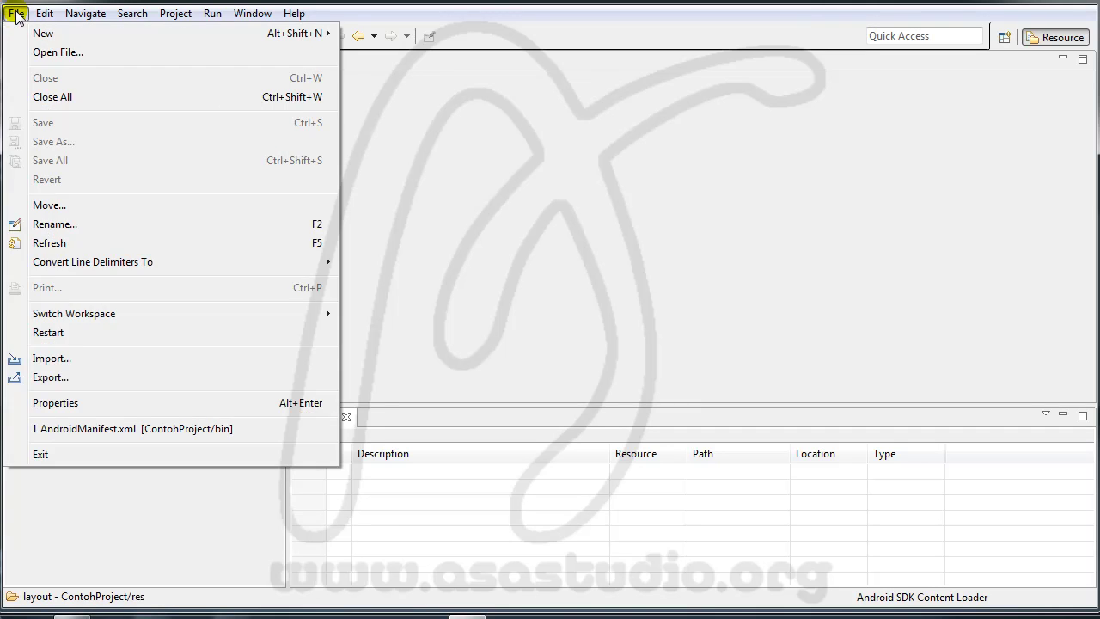
pyautogui.moveTo(23, 34)
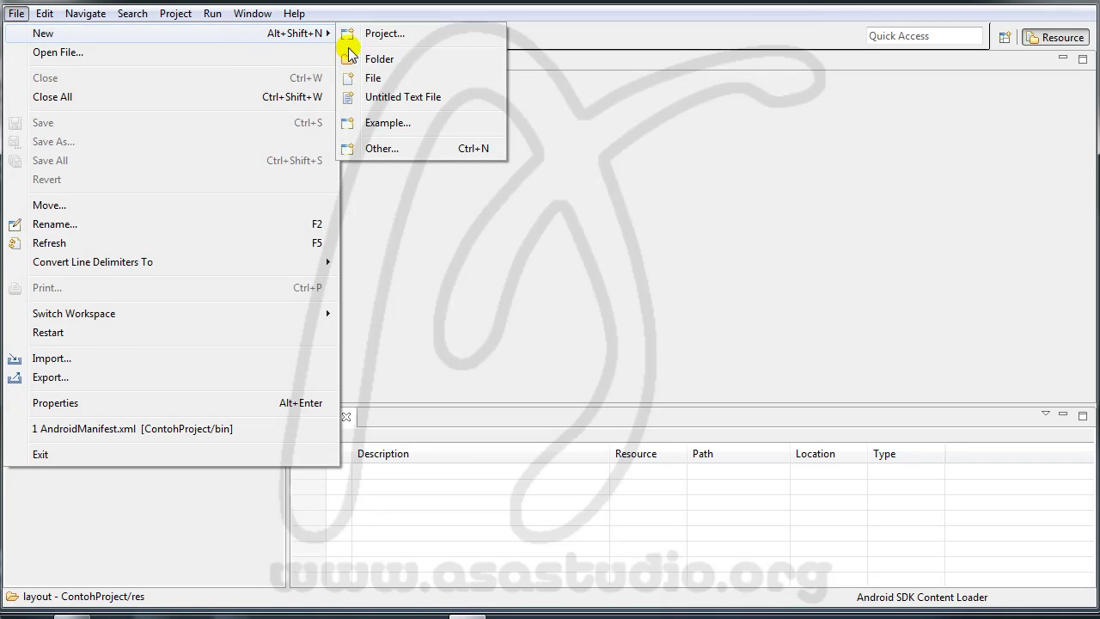
pyautogui.click(378, 34)
pyautogui.click(440, 211)
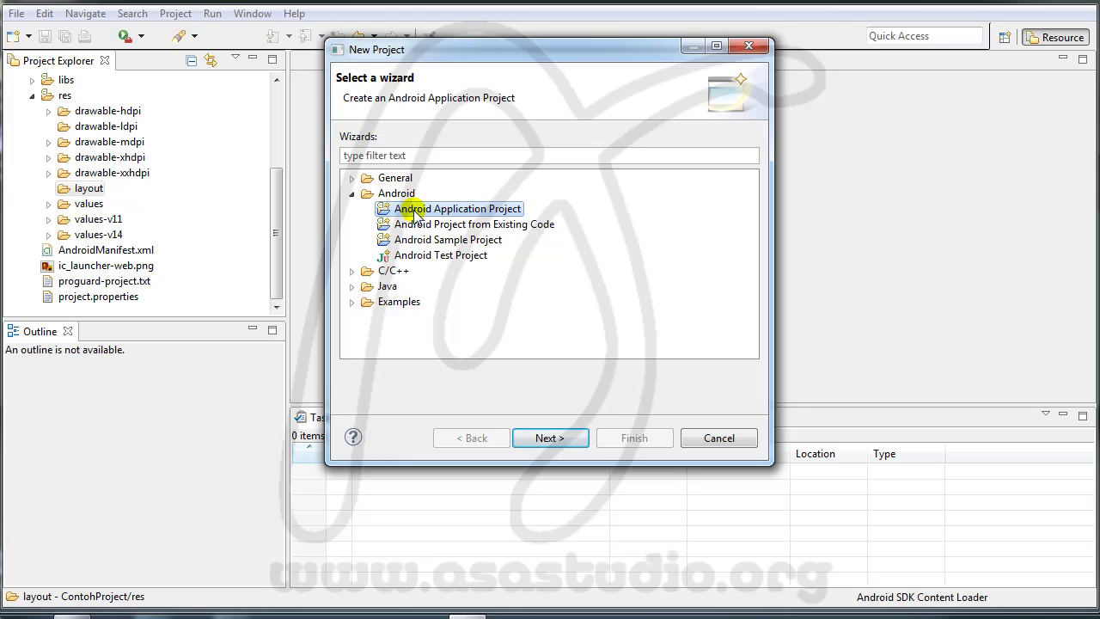
pyautogui.click(563, 439)
pyautogui.click(497, 133)
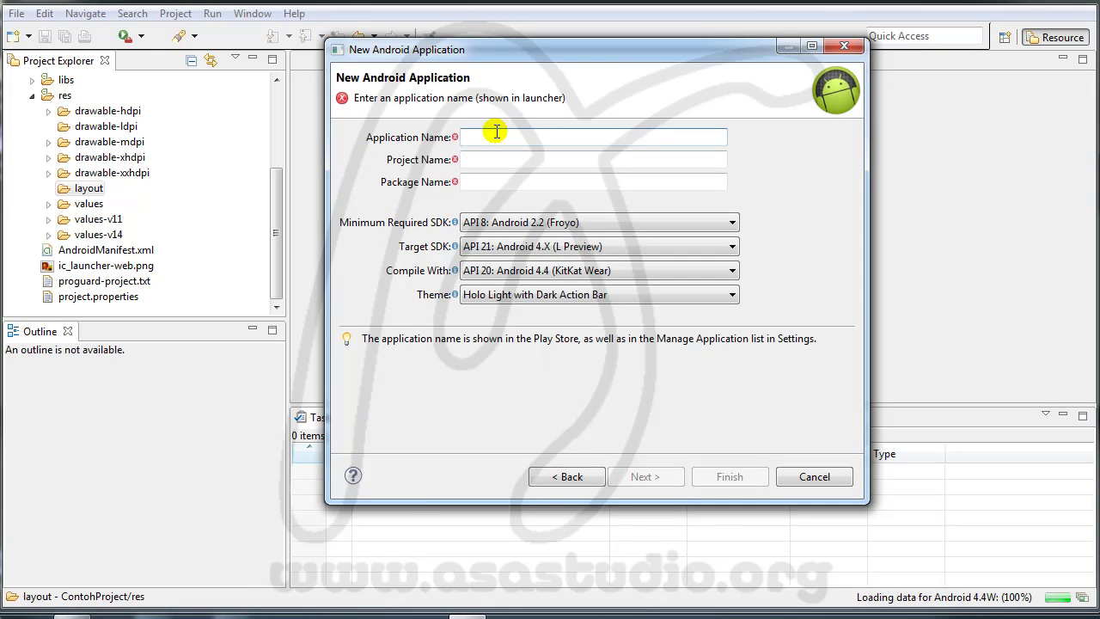
pyautogui.write('Contoh1')
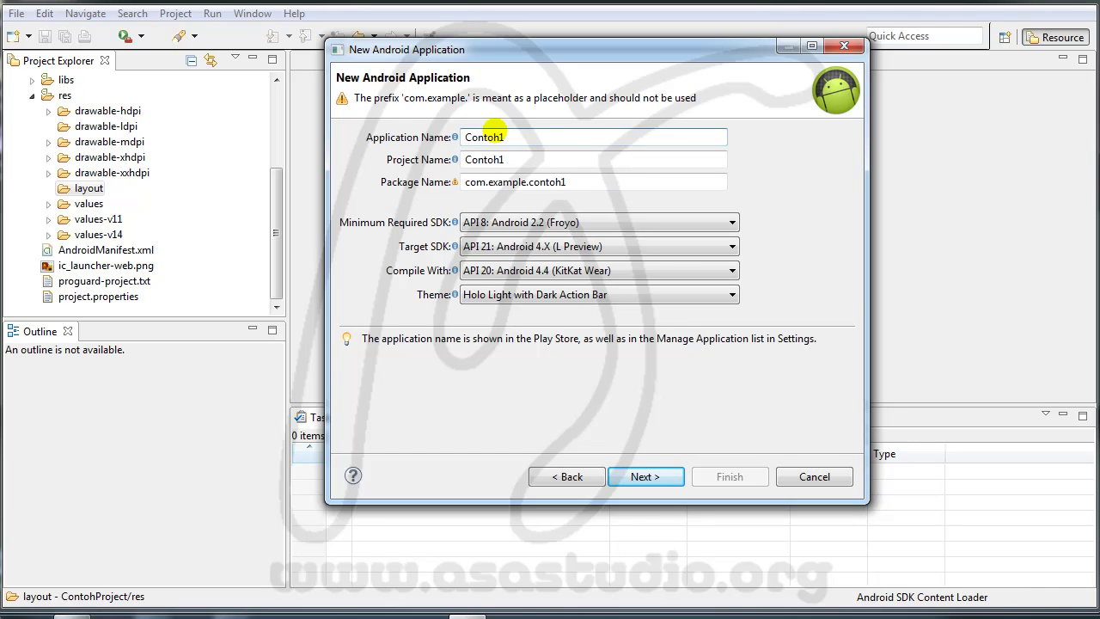
pyautogui.doubleClick(486, 182)
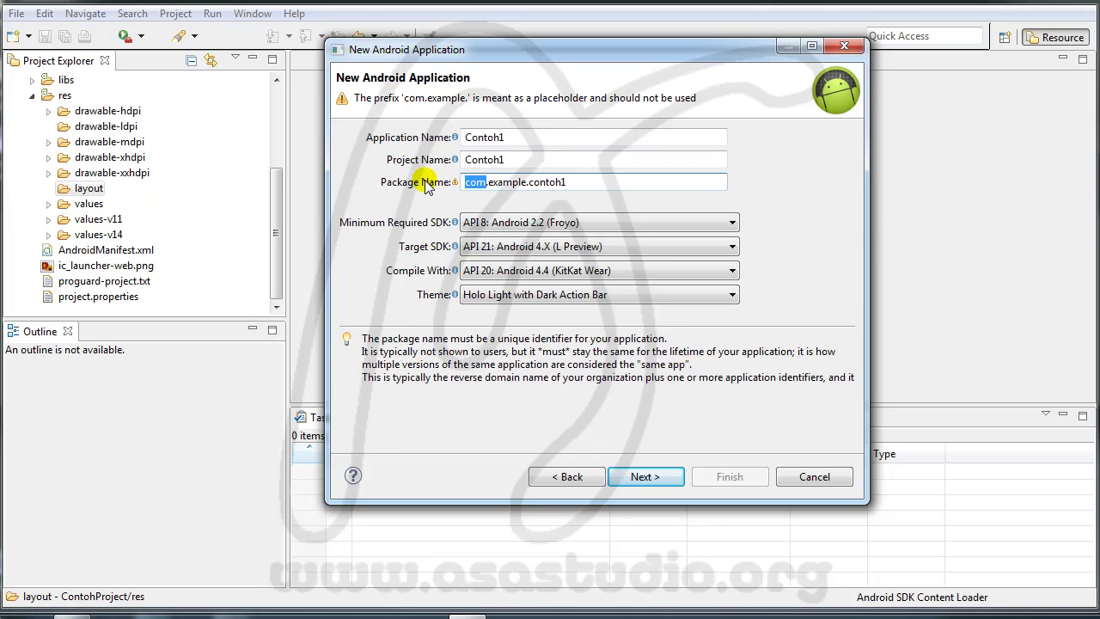
pyautogui.write('org.')
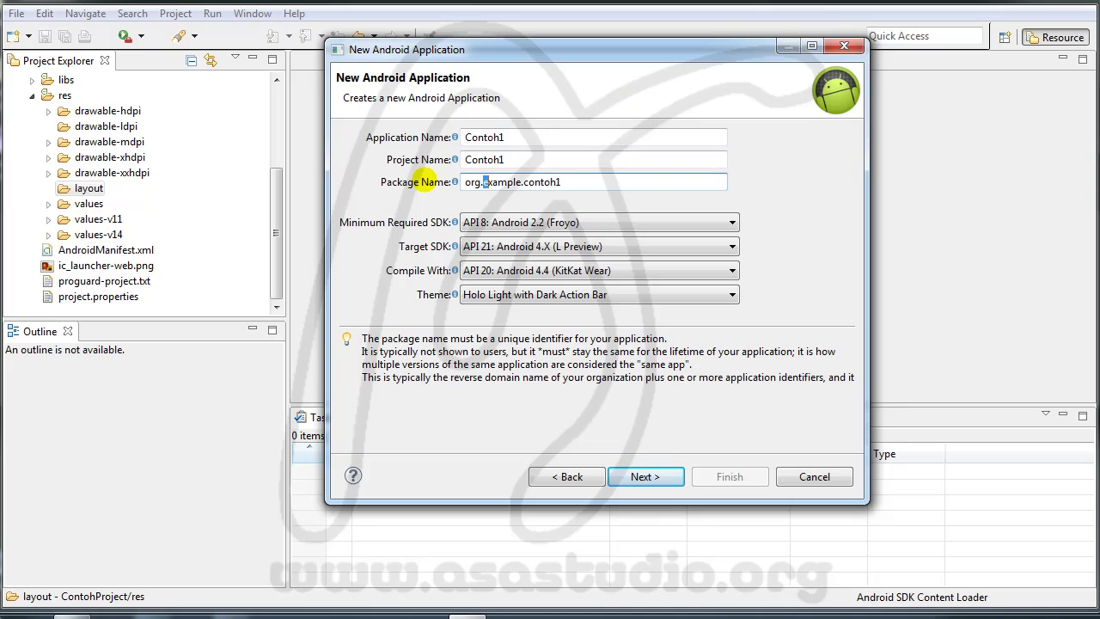
pyautogui.write('astudio')
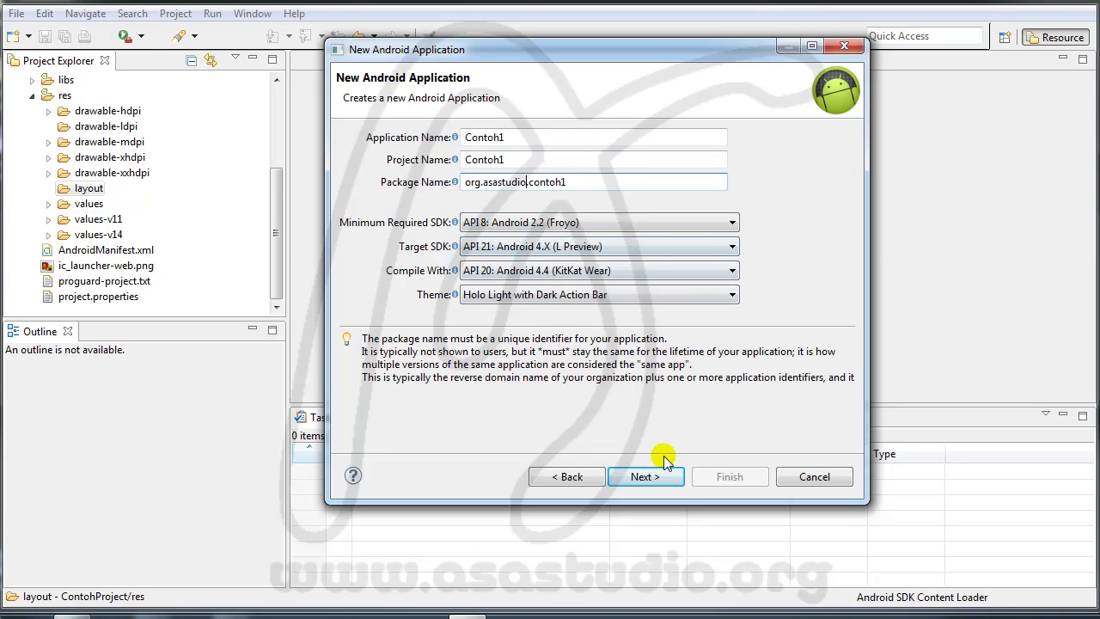
# Accept the default project and launcher icon settings, choose Empty Activity, and finish with activity name MainActivity and layout name activity_main.
pyautogui.click(647, 478)
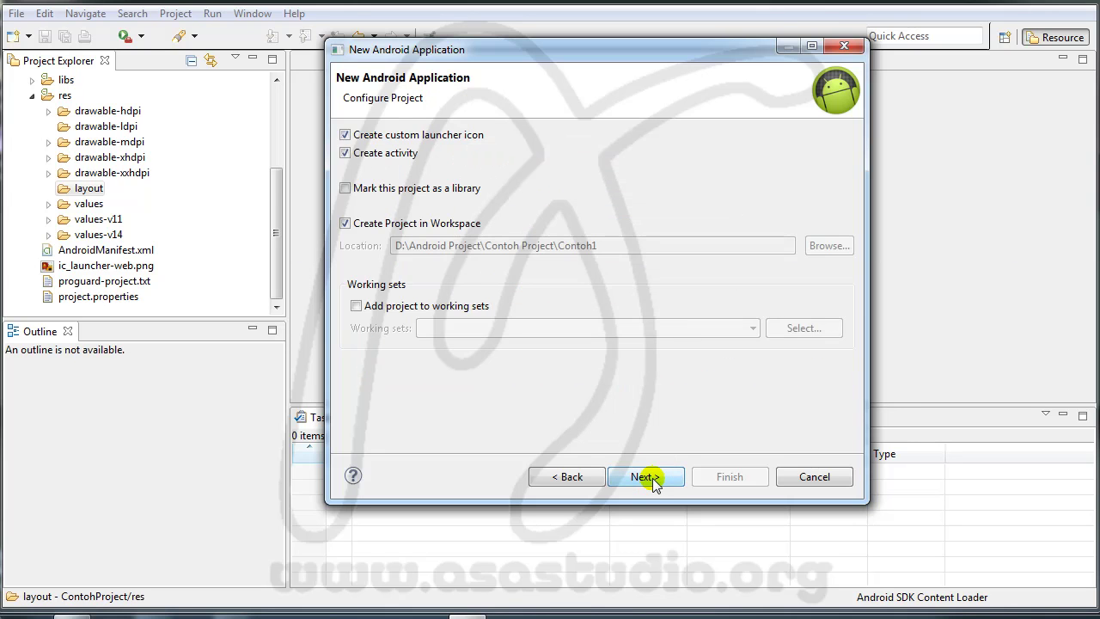
pyautogui.click(646, 478)
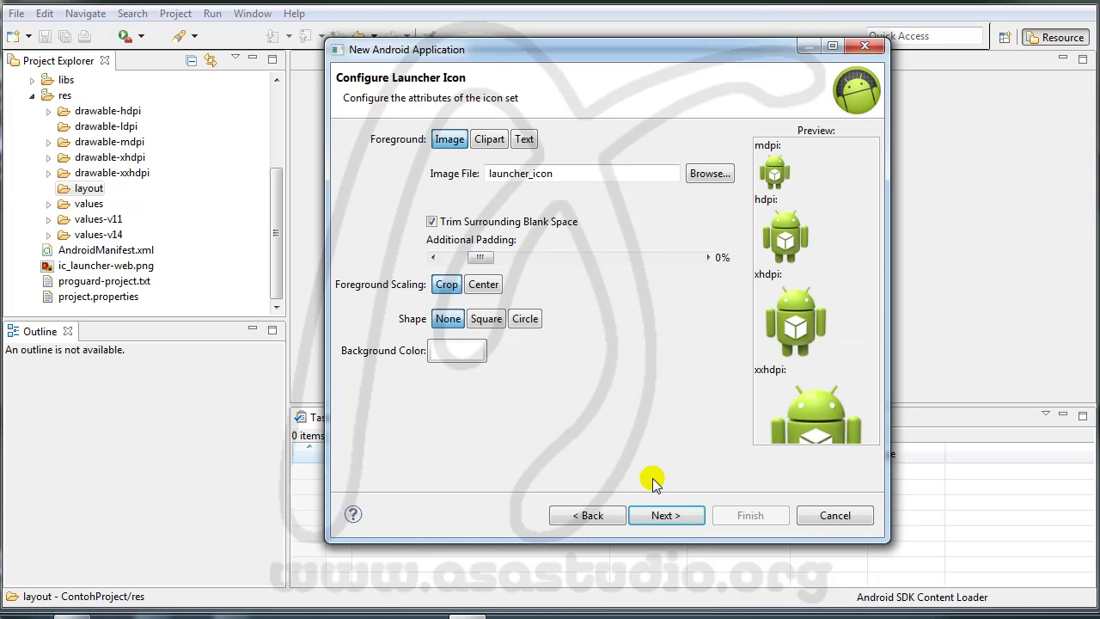
pyautogui.click(667, 513)
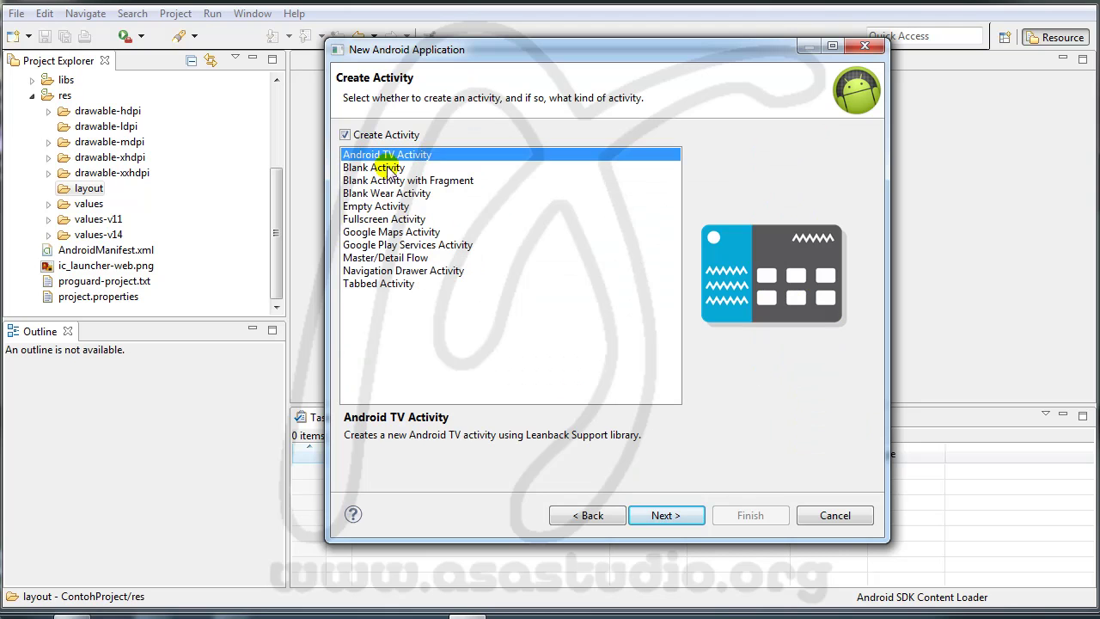
pyautogui.click(366, 208)
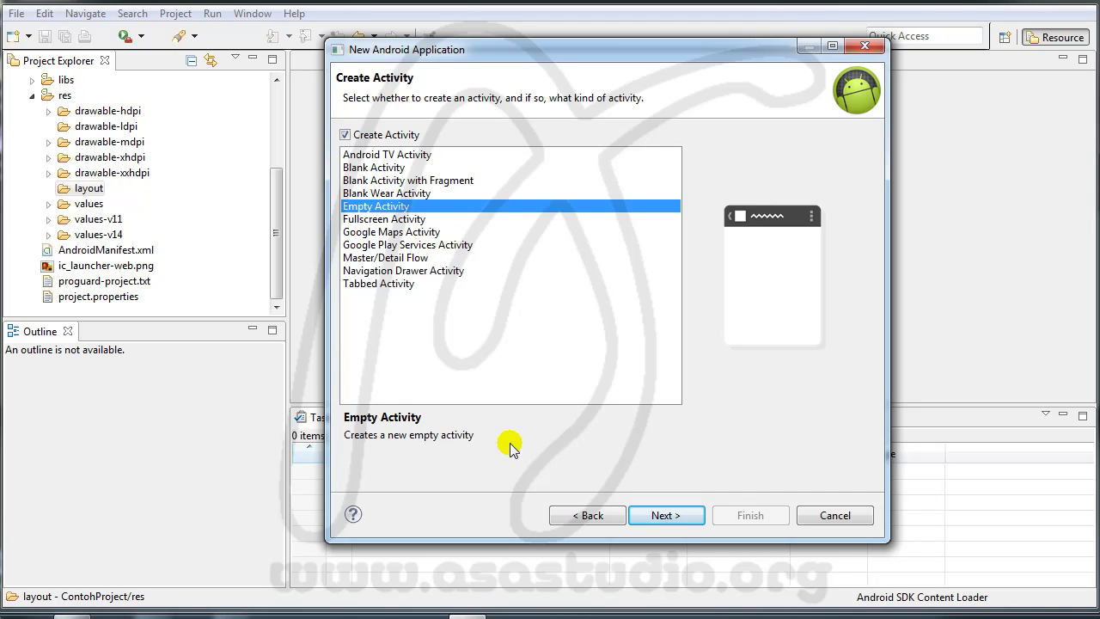
pyautogui.click(663, 518)
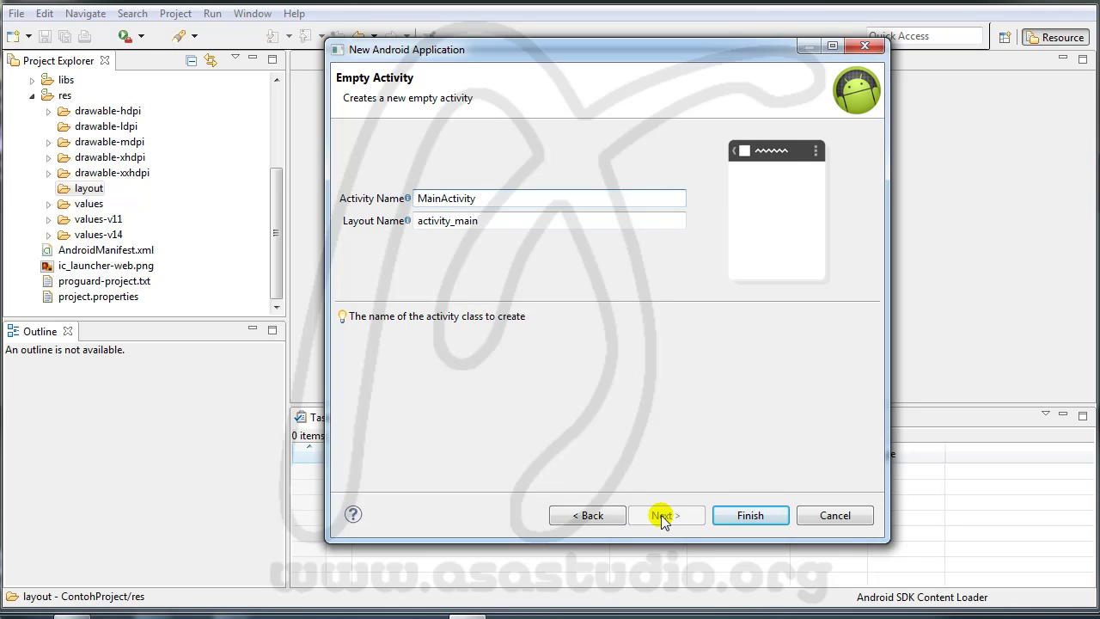
pyautogui.click(752, 514)
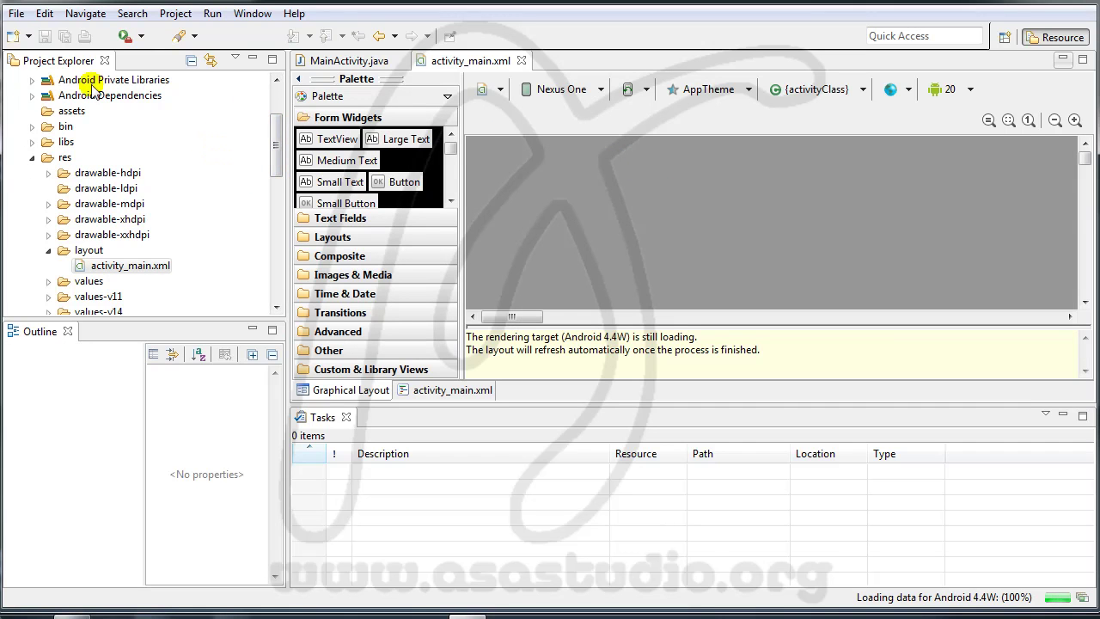
# Switch to the Debug perspective and reset it to its defaults.
pyautogui.moveTo(275, 135); pyautogui.dragTo(275, 92)
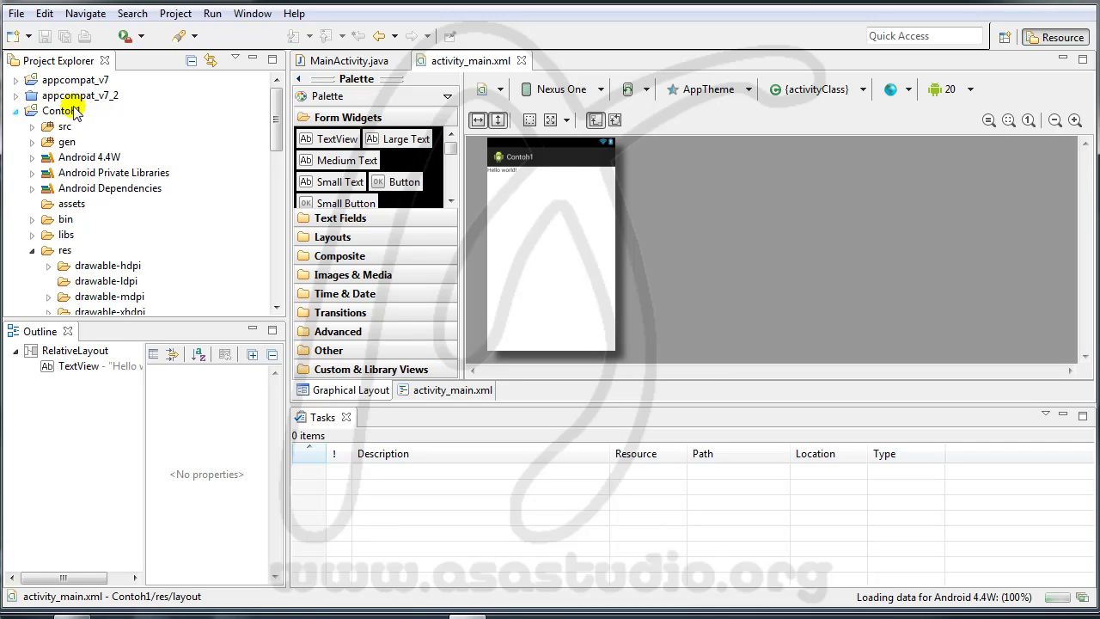
pyautogui.press('F11')
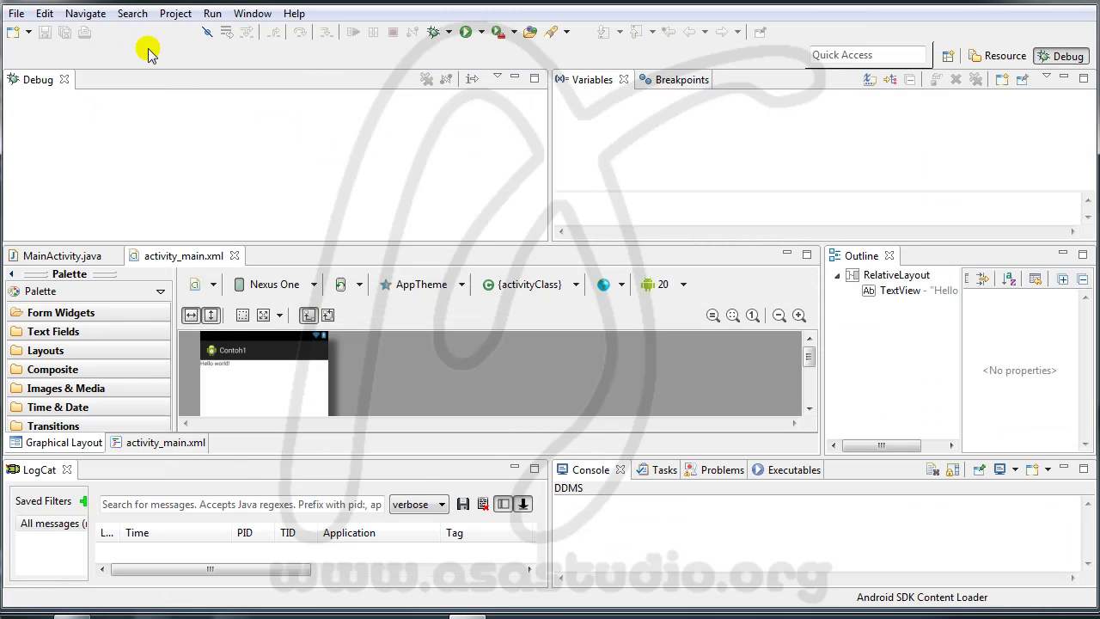
pyautogui.click(252, 15)
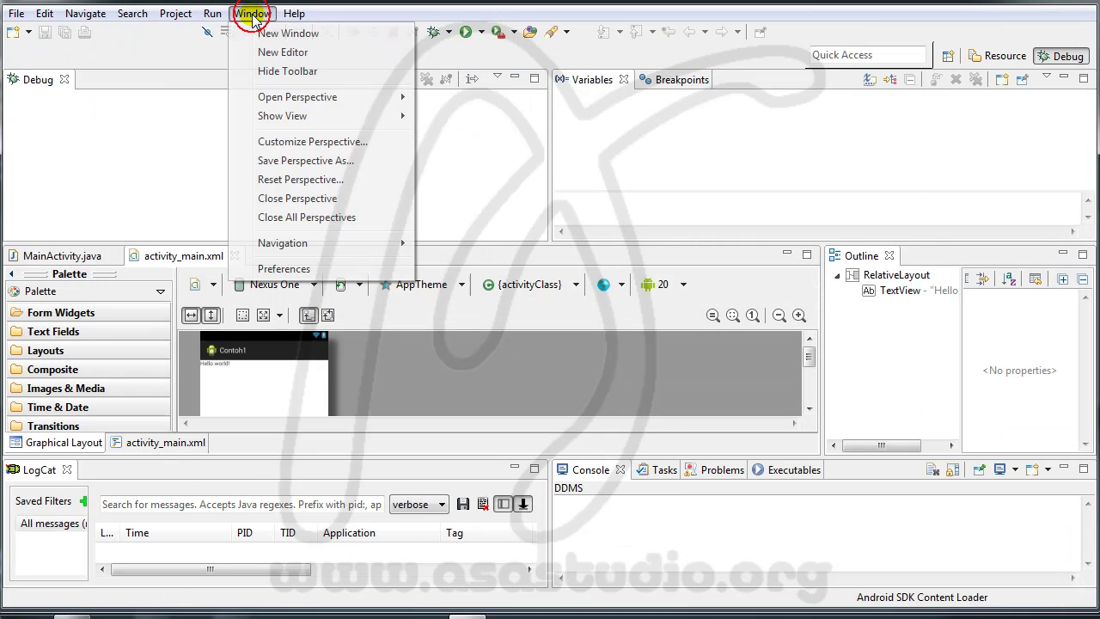
pyautogui.click(276, 181)
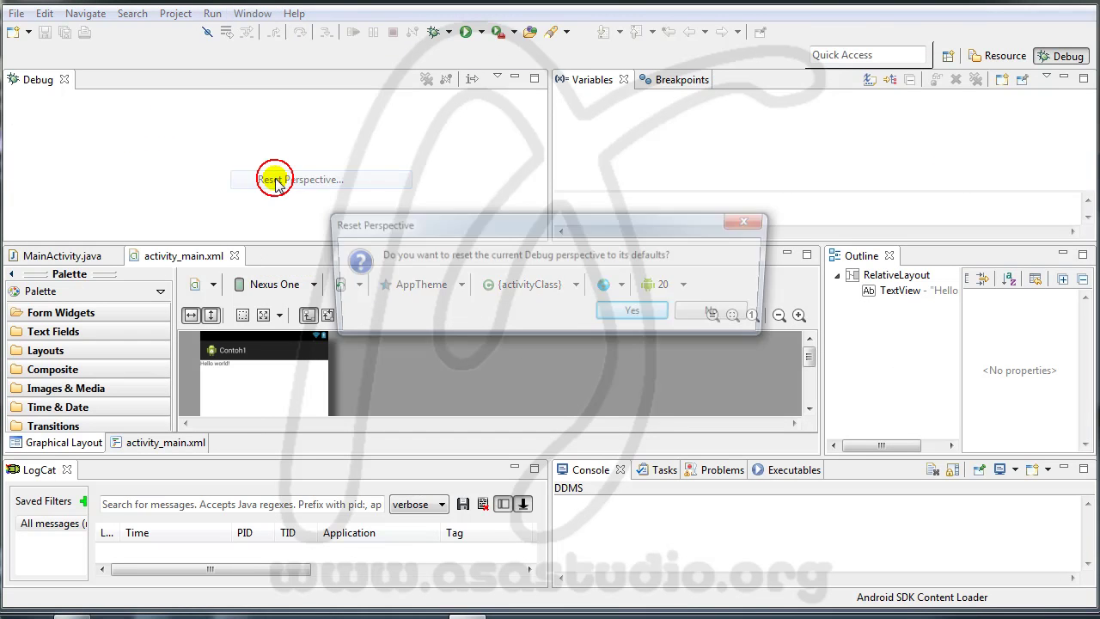
pyautogui.click(638, 313)
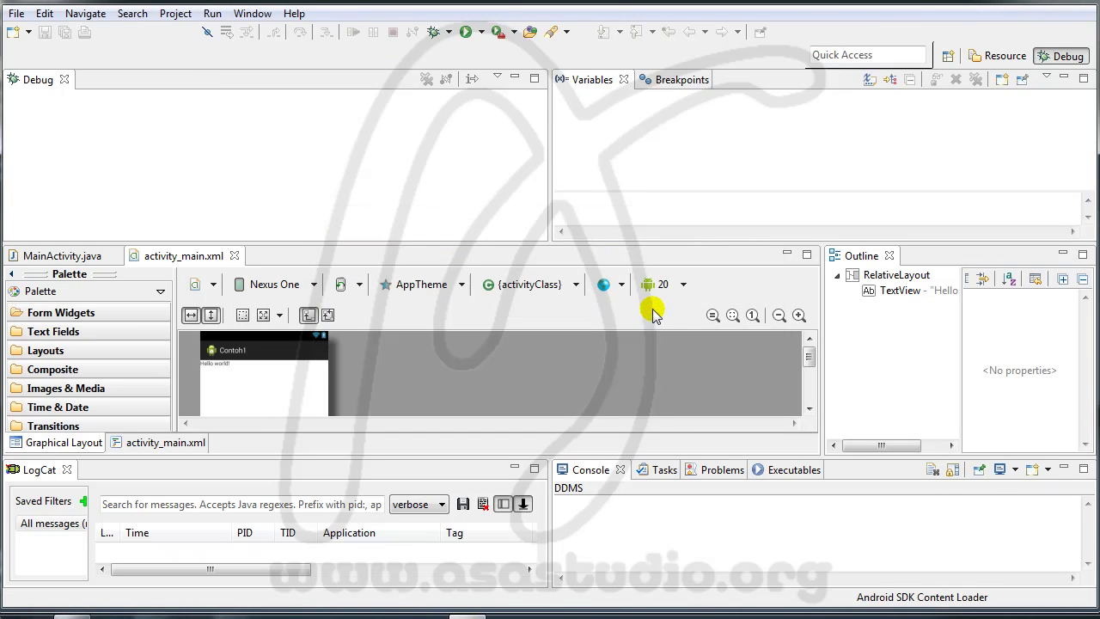
# Enable the Android SDK and AVD Manager command group for the Debug perspective and open the Android Virtual Device Manager.
pyautogui.click(256, 14)
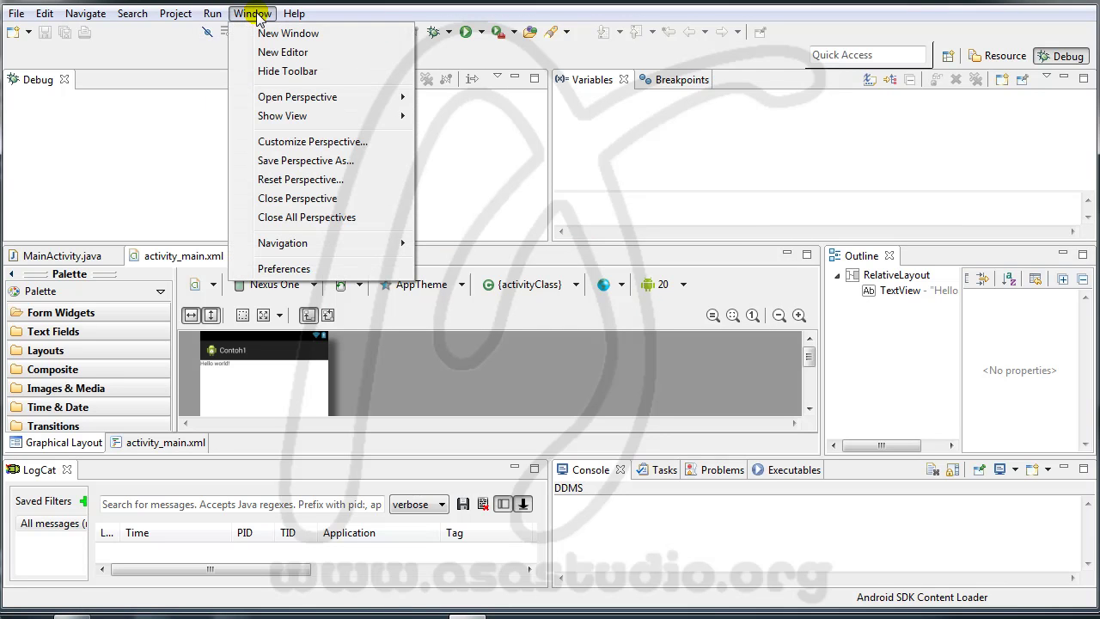
pyautogui.click(276, 145)
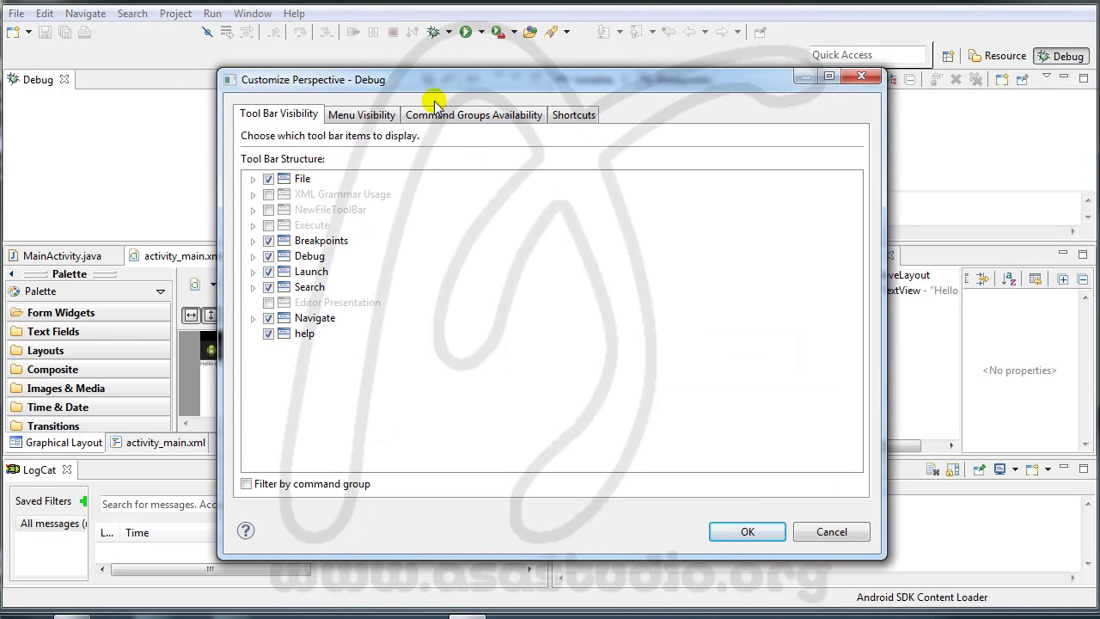
pyautogui.click(356, 115)
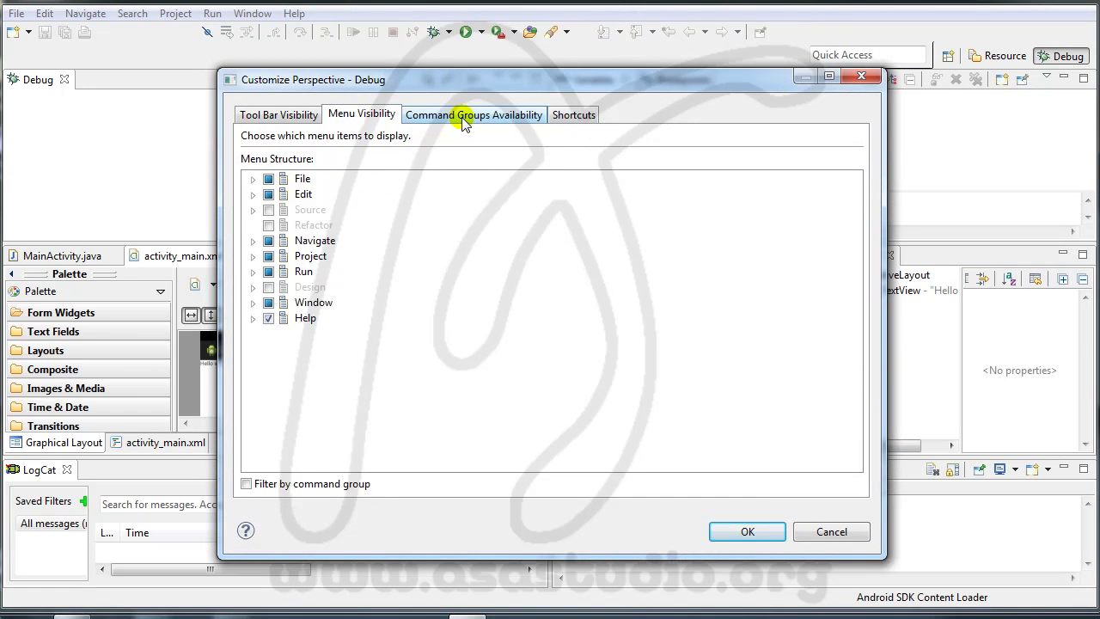
pyautogui.click(471, 117)
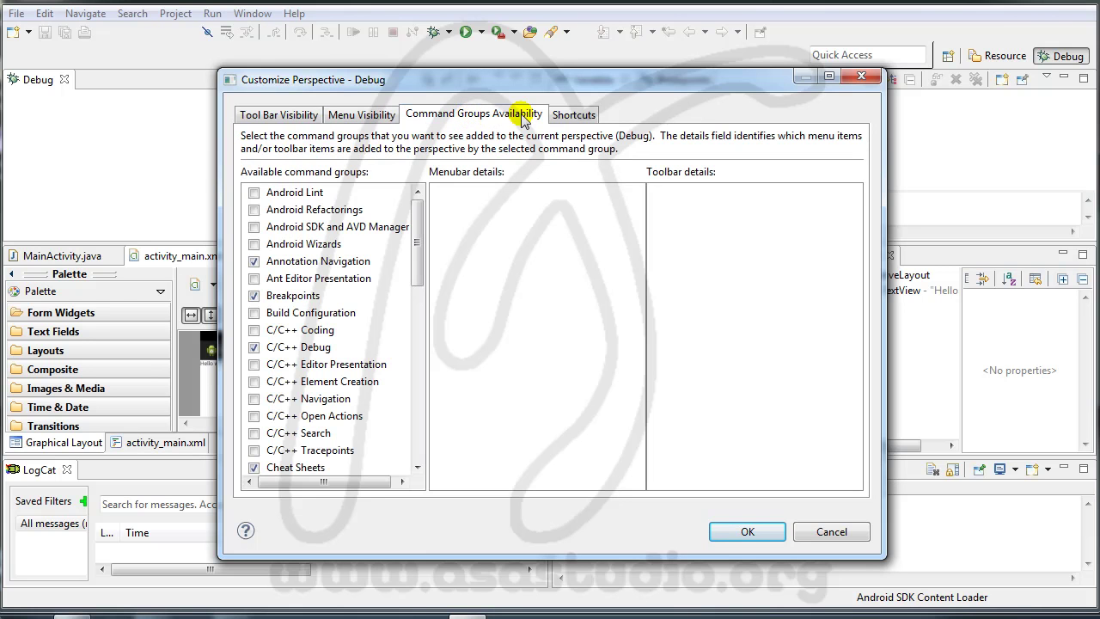
pyautogui.click(254, 227)
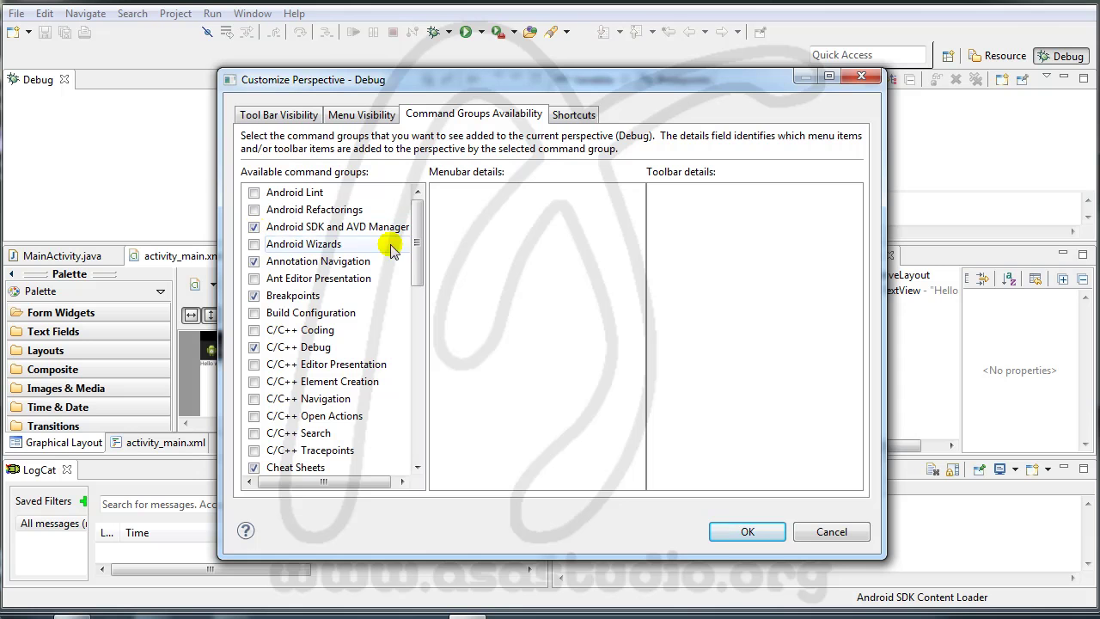
pyautogui.click(746, 533)
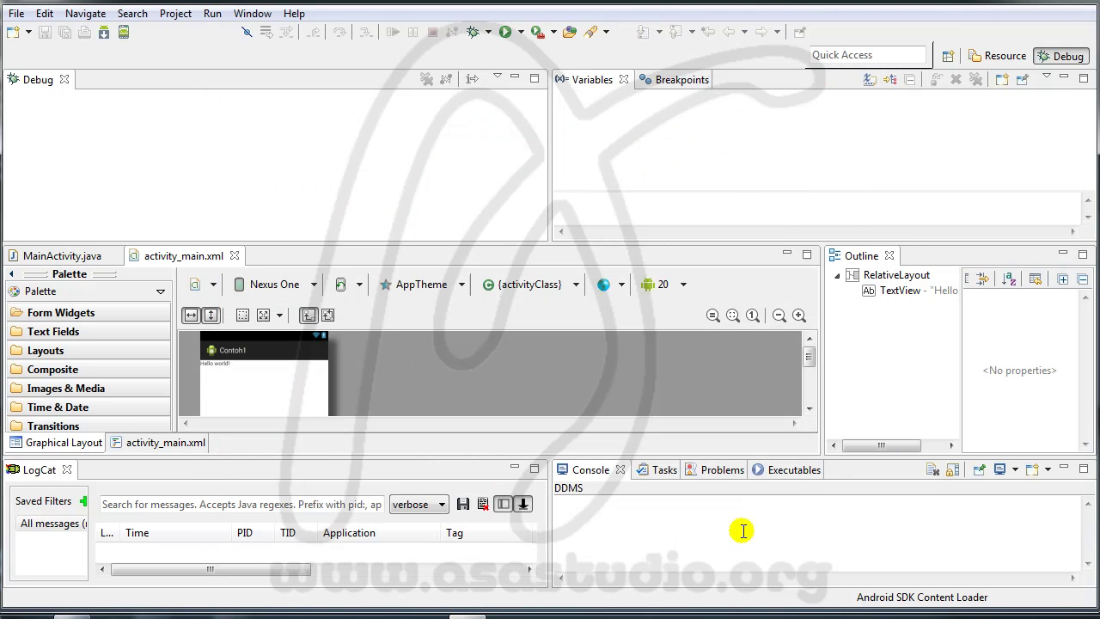
pyautogui.click(252, 14)
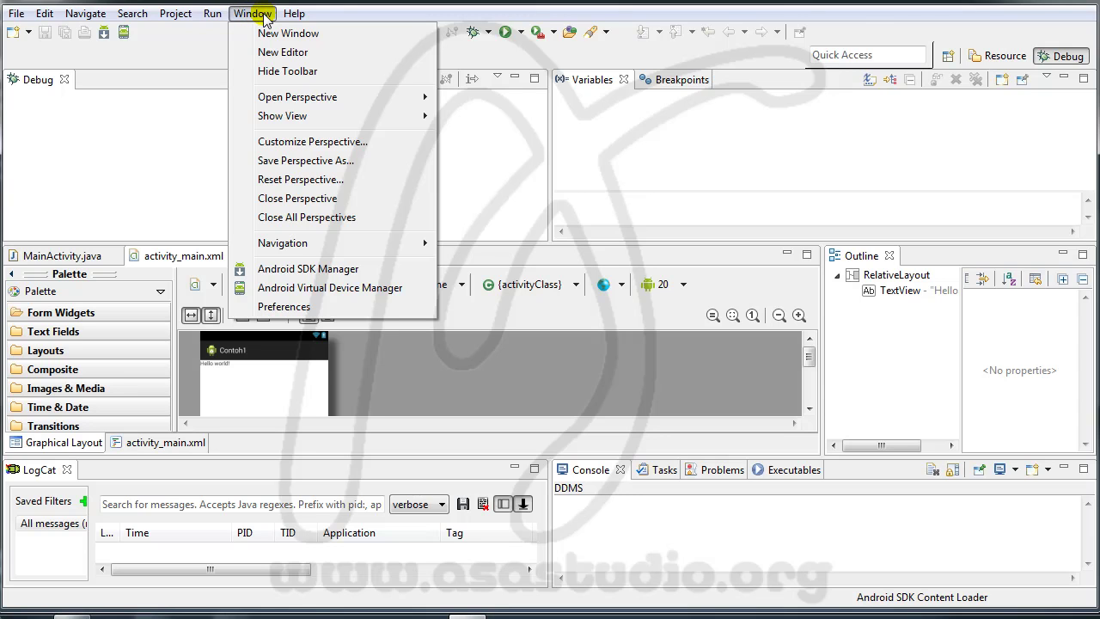
pyautogui.click(289, 289)
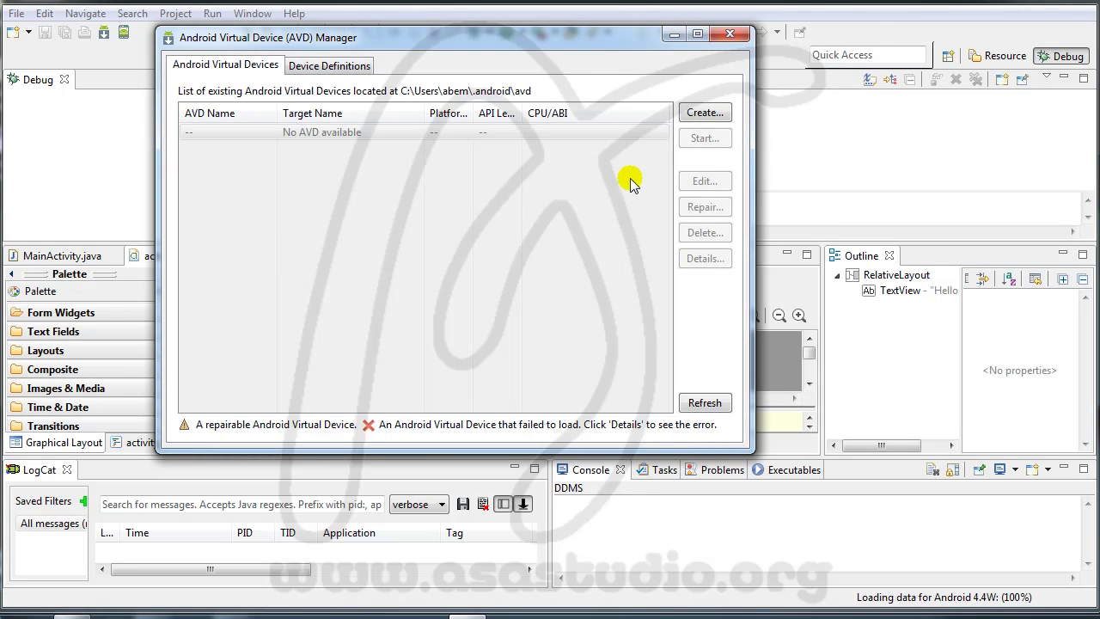
pyautogui.click(705, 113)
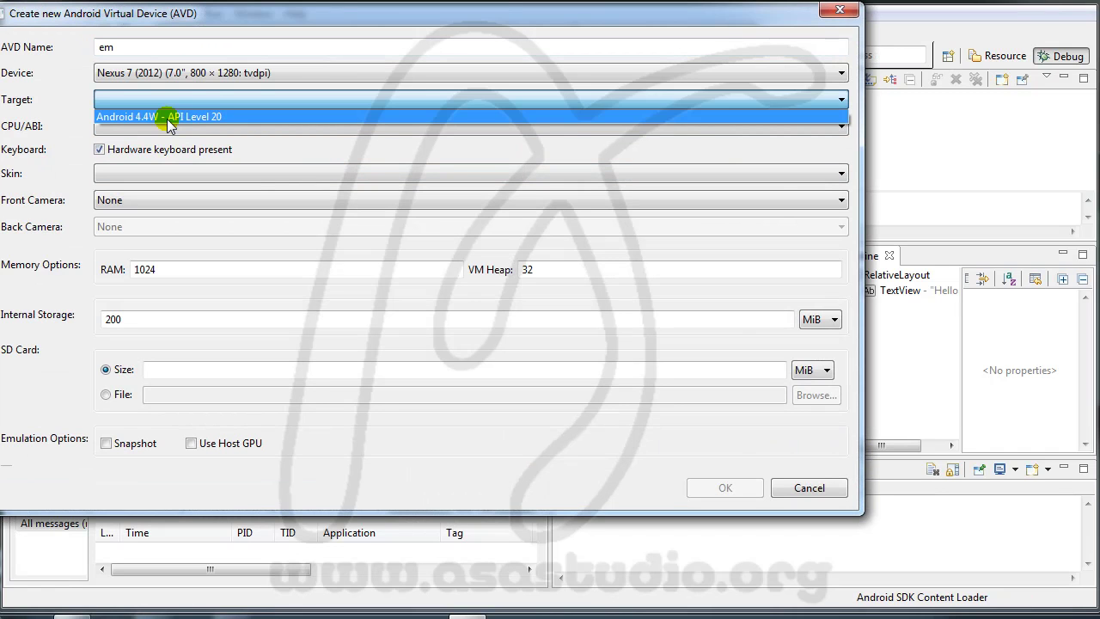
pyautogui.click(172, 120)
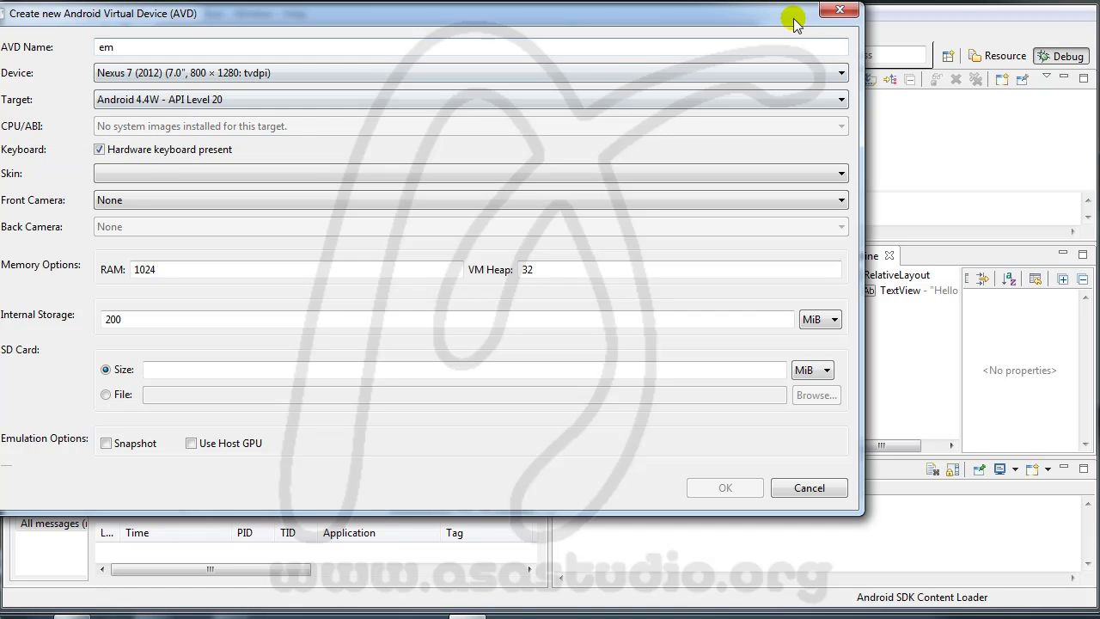
pyautogui.click(840, 11)
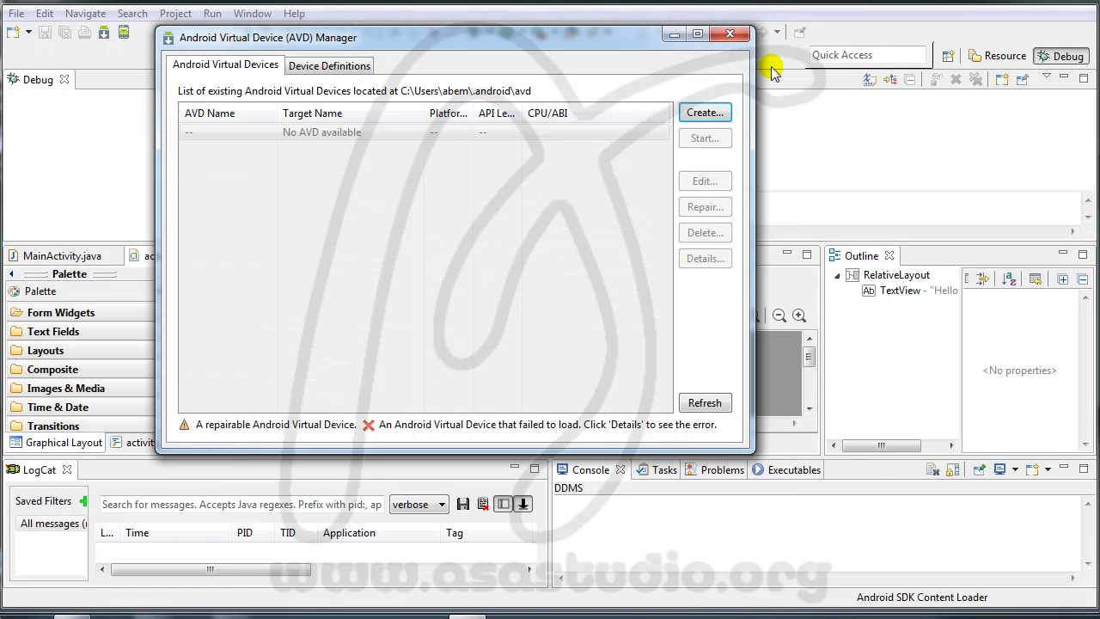
pyautogui.click(729, 35)
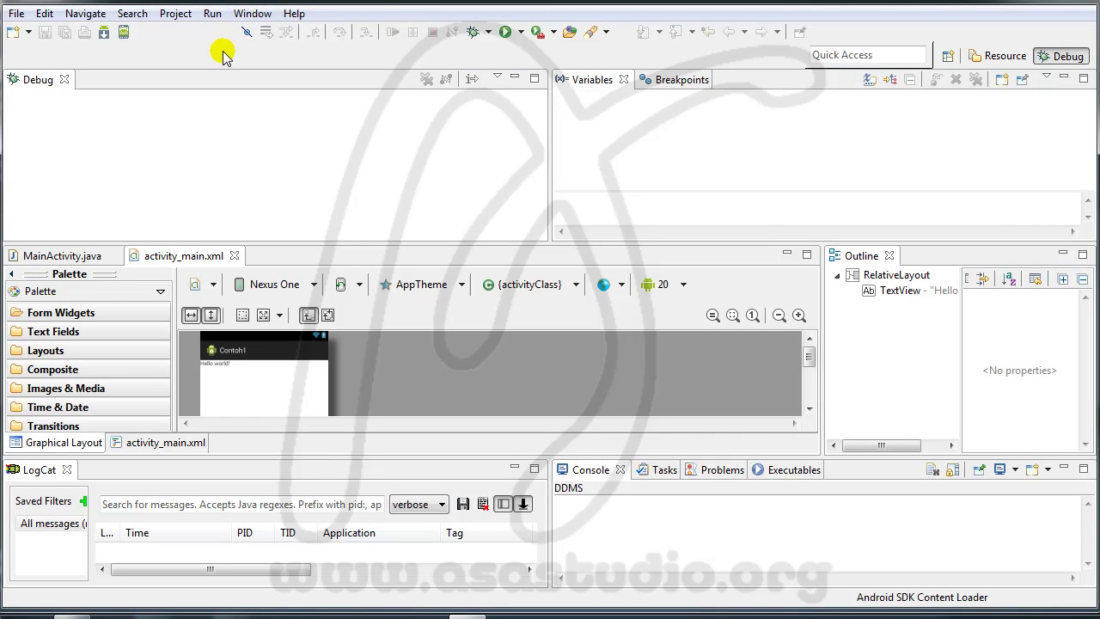
# Open the Android SDK Manager and switch the Updates/New package filter off and on again.
pyautogui.click(249, 13)
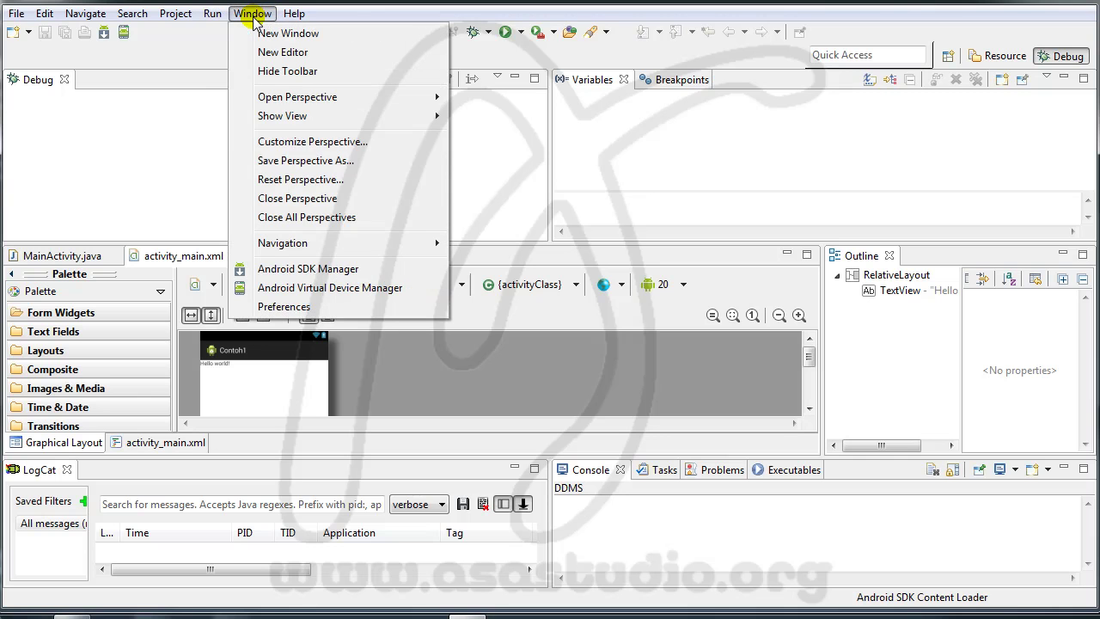
pyautogui.click(284, 270)
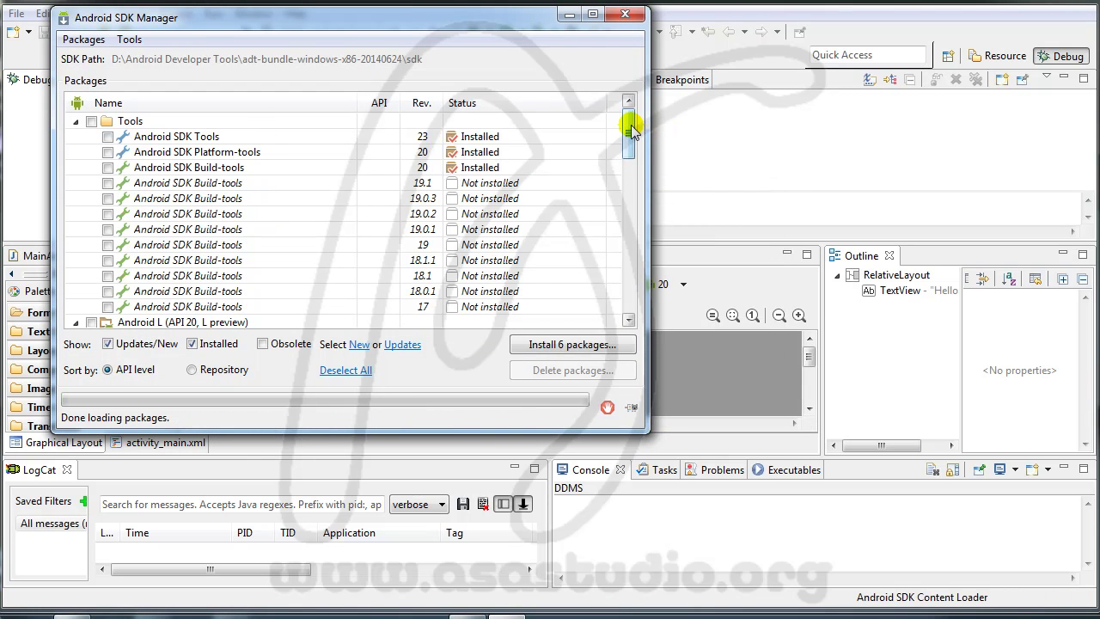
pyautogui.click(108, 343)
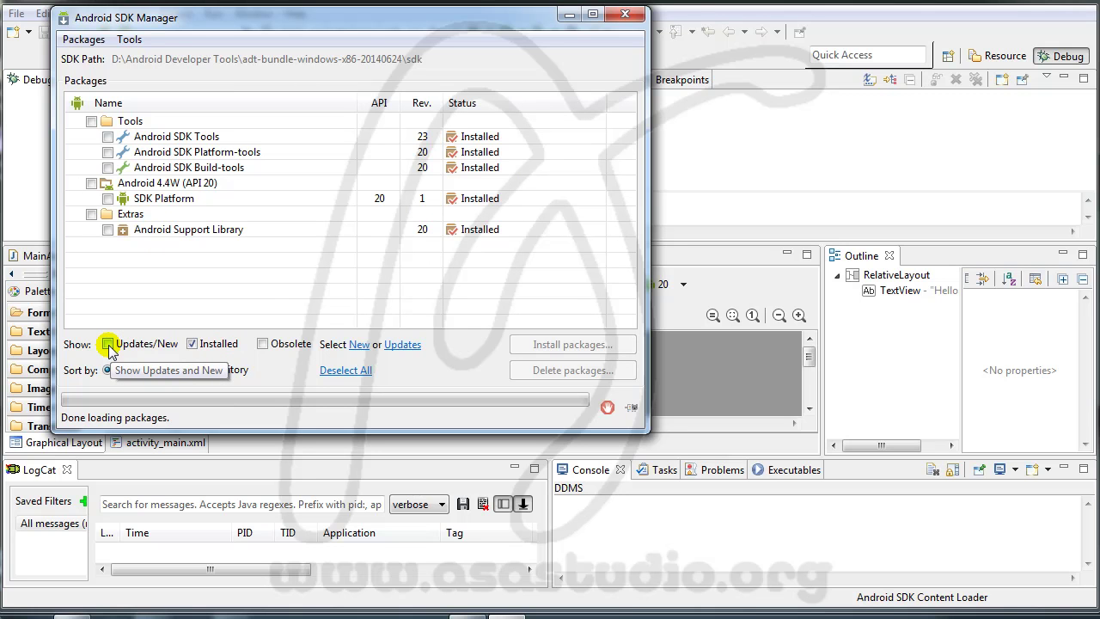
pyautogui.click(107, 344)
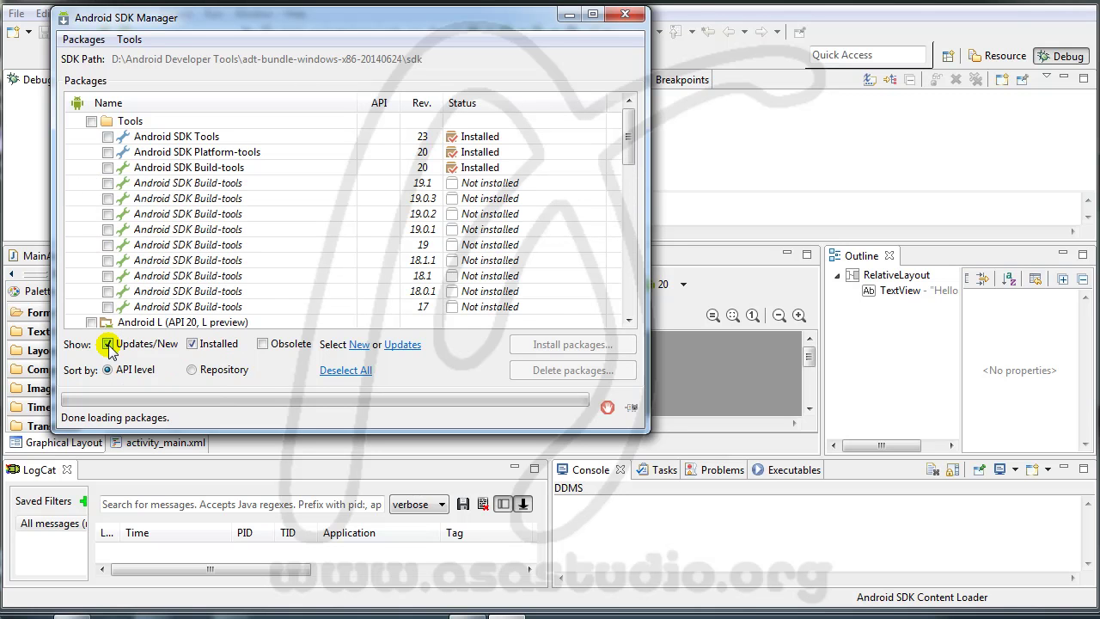
# Select the SDK Platform and Google APIs packages under Android 2.2 (API 8), leaving Samples for SDK unselected.
pyautogui.moveTo(628, 135); pyautogui.dragTo(639, 243)
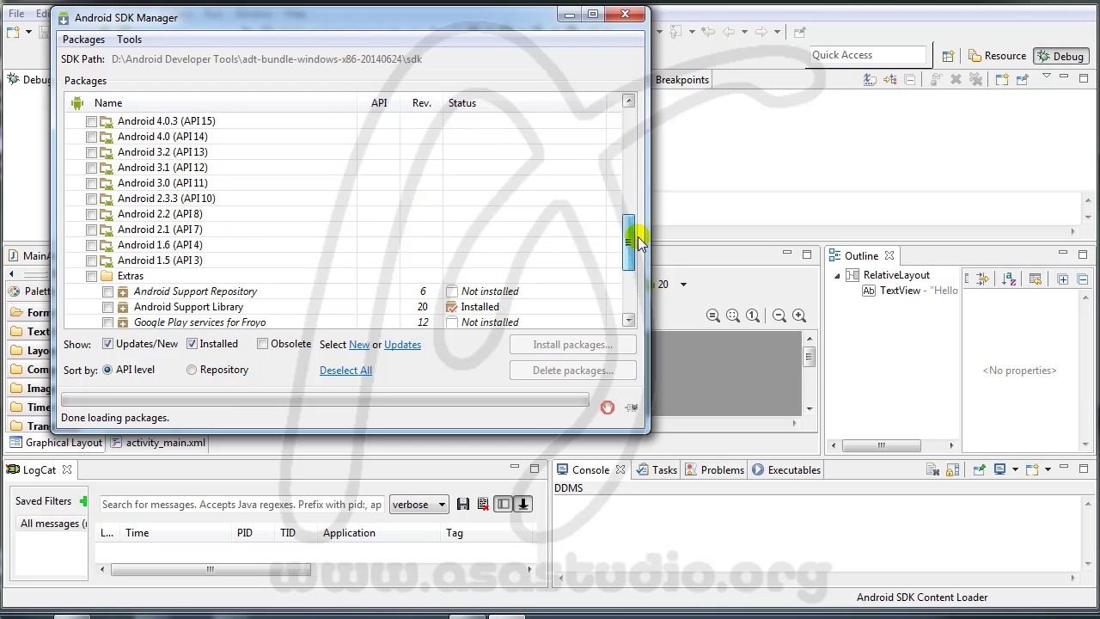
pyautogui.click(92, 215)
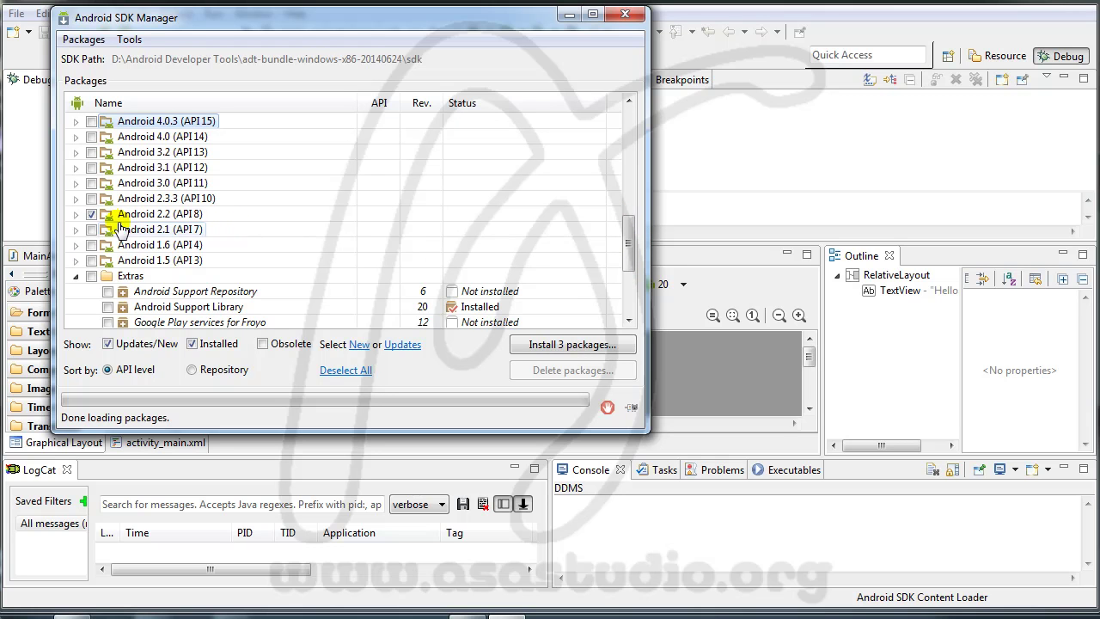
pyautogui.click(76, 215)
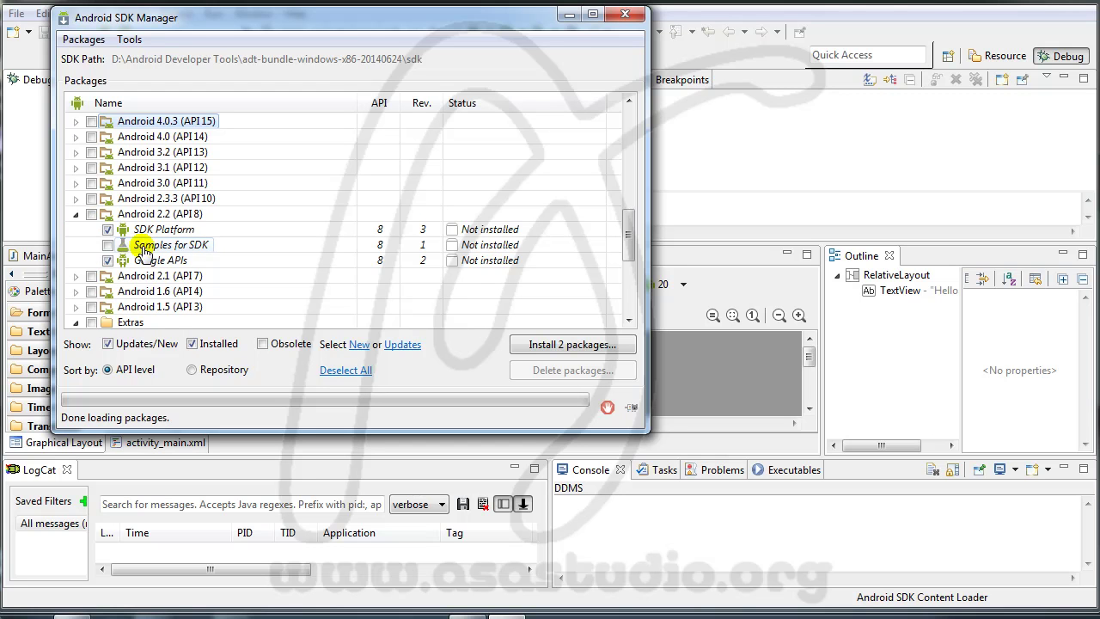
pyautogui.moveTo(628, 233); pyautogui.dragTo(636, 305)
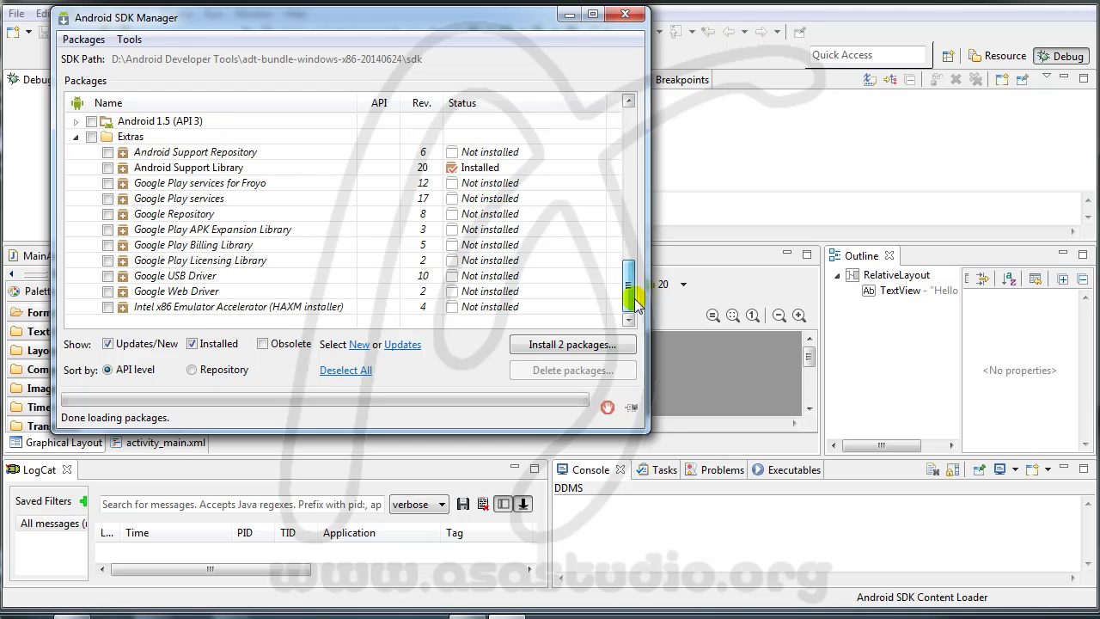
# Install the selected Android 2.2 packages, accepting the Android SDK License.
pyautogui.click(554, 345)
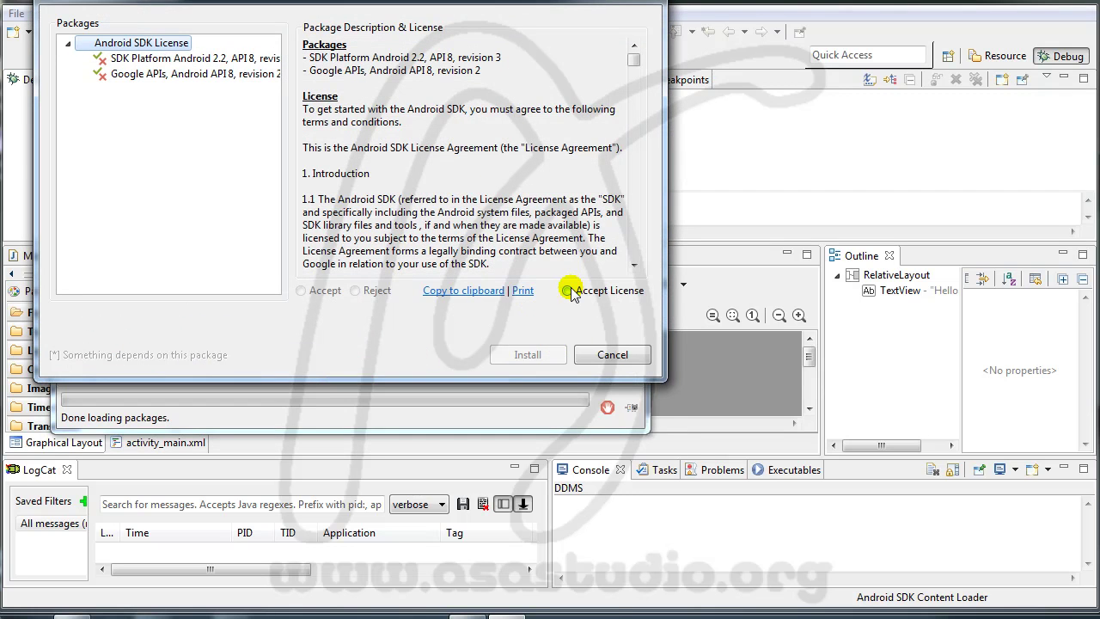
pyautogui.click(568, 291)
pyautogui.click(536, 354)
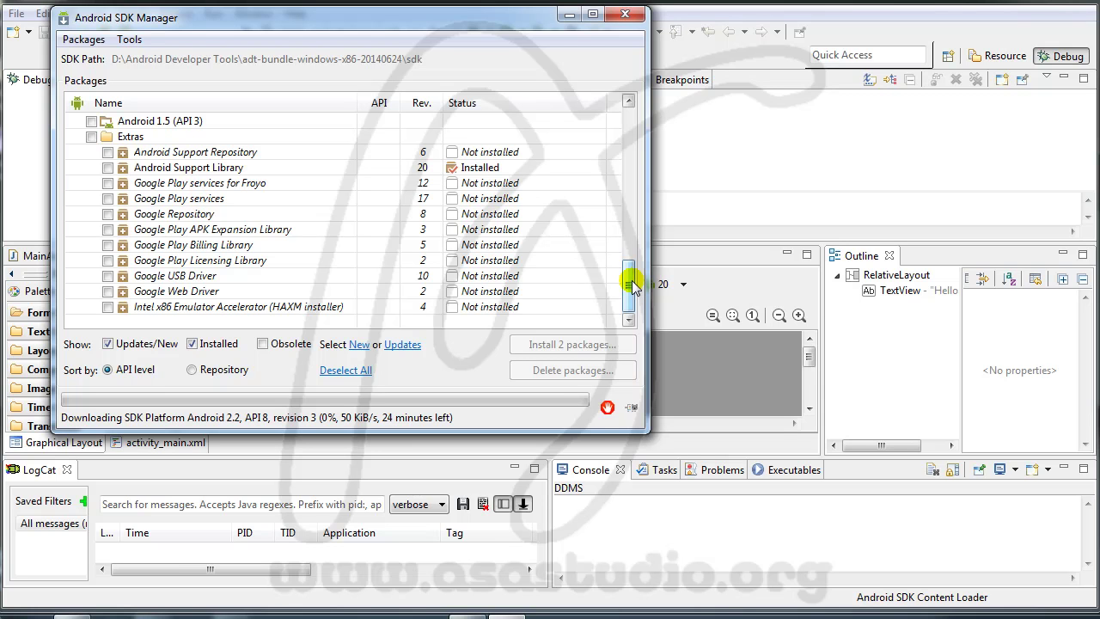
# Check the installation status of the Android 2.2 (API 8) packages and close the SDK Manager.
pyautogui.moveTo(630, 287); pyautogui.dragTo(631, 237)
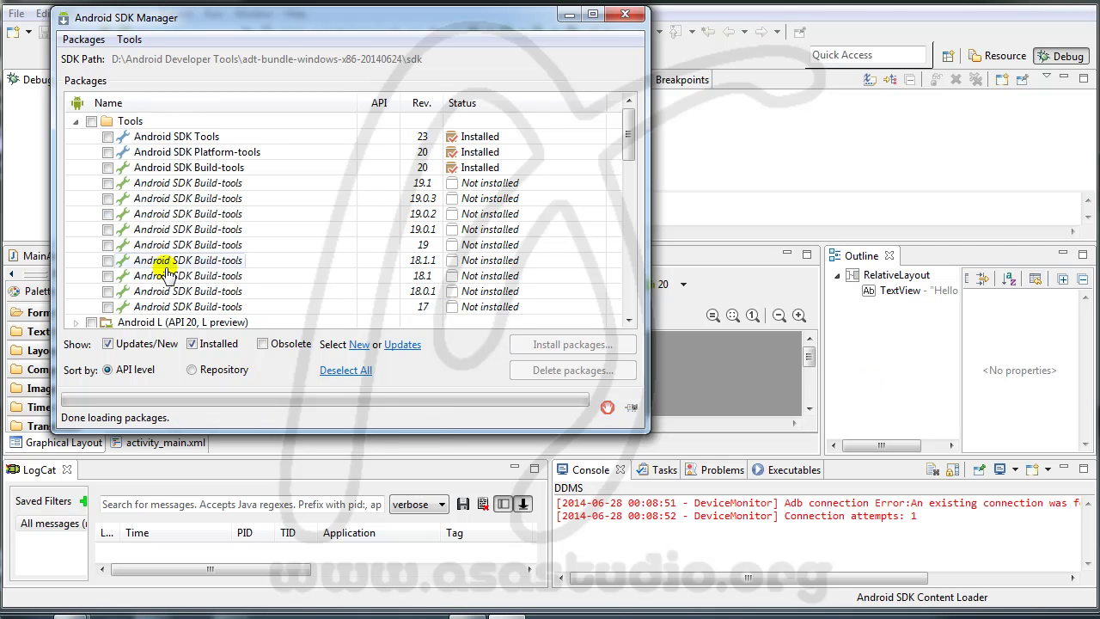
pyautogui.moveTo(628, 141); pyautogui.dragTo(634, 254)
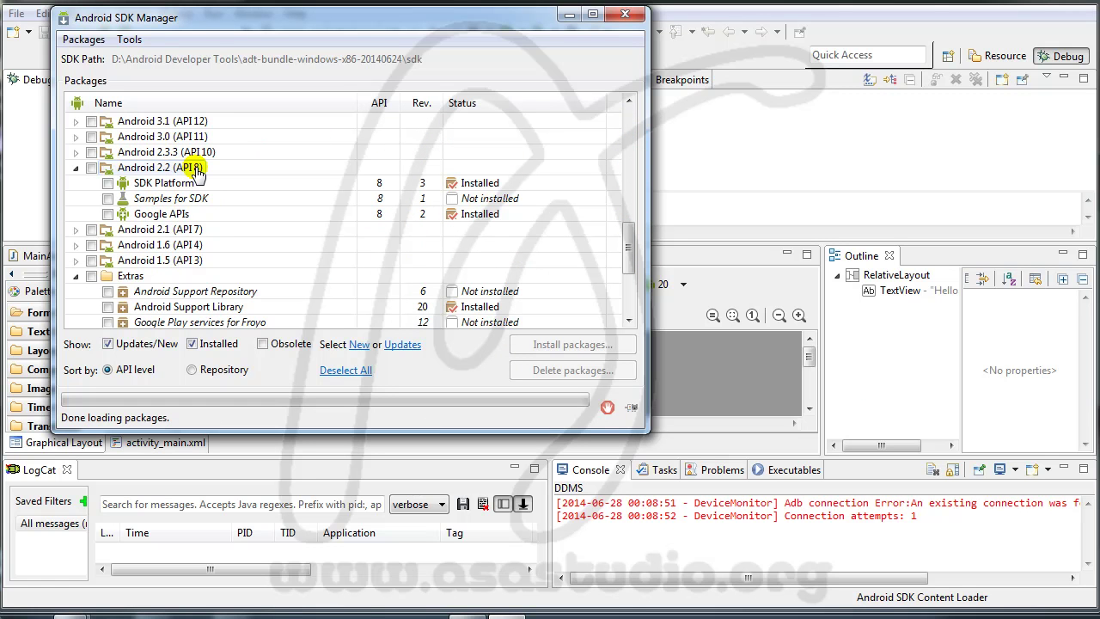
pyautogui.click(625, 14)
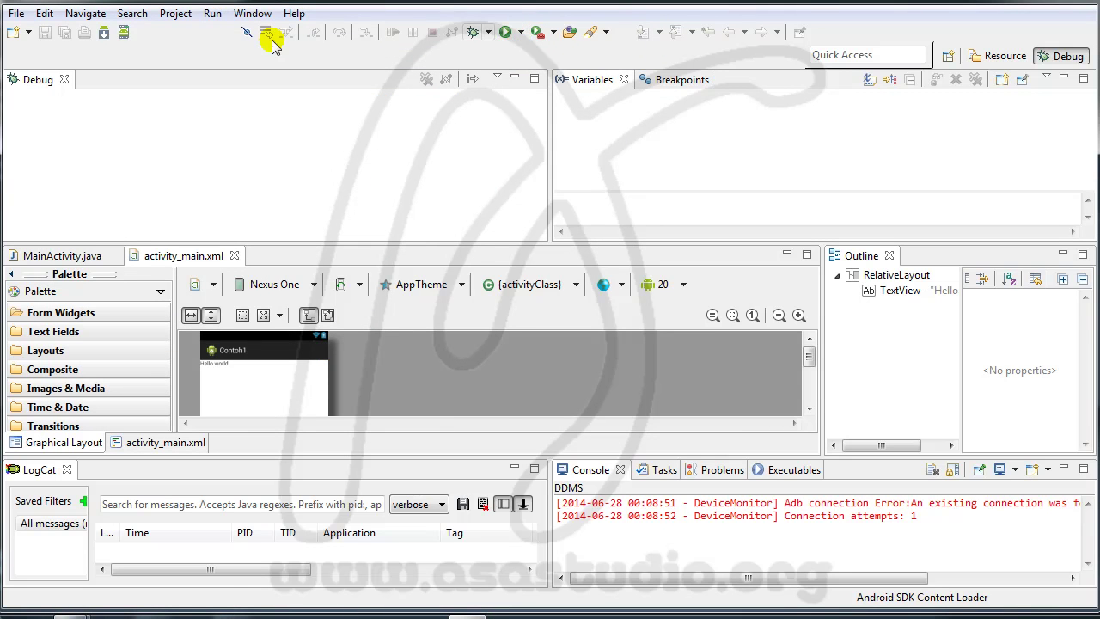
pyautogui.click(212, 14)
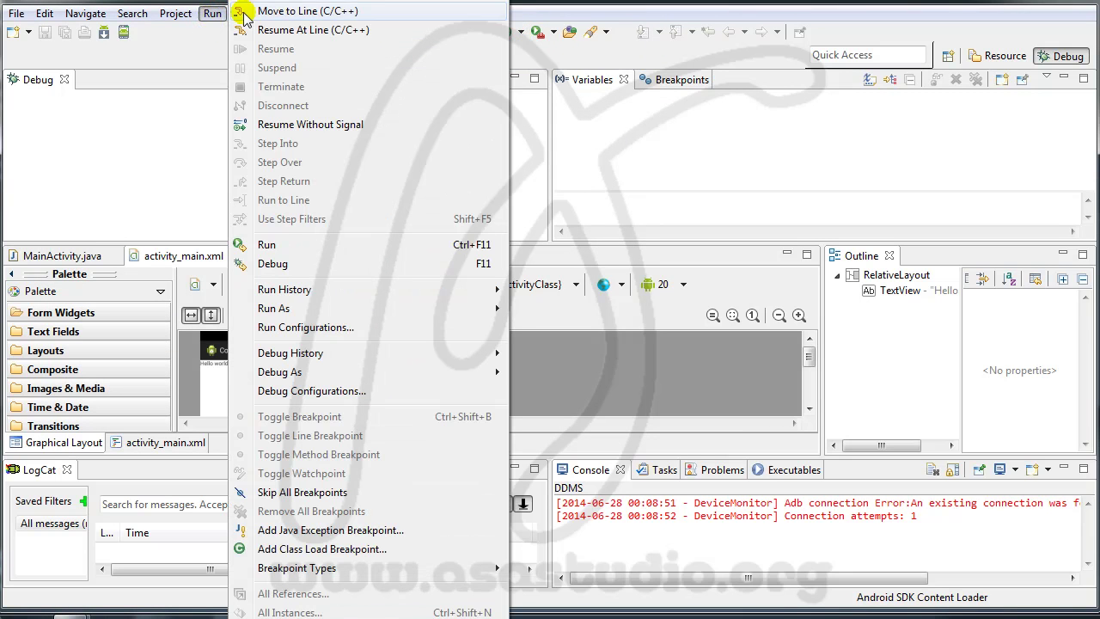
pyautogui.moveTo(252, 14)
pyautogui.click(296, 289)
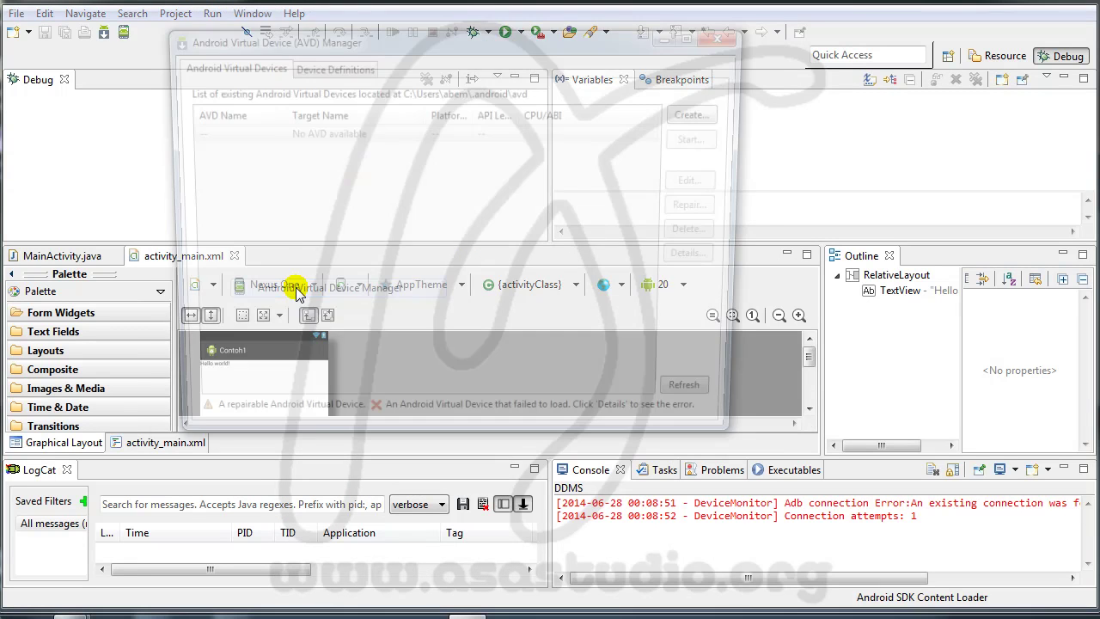
pyautogui.click(695, 111)
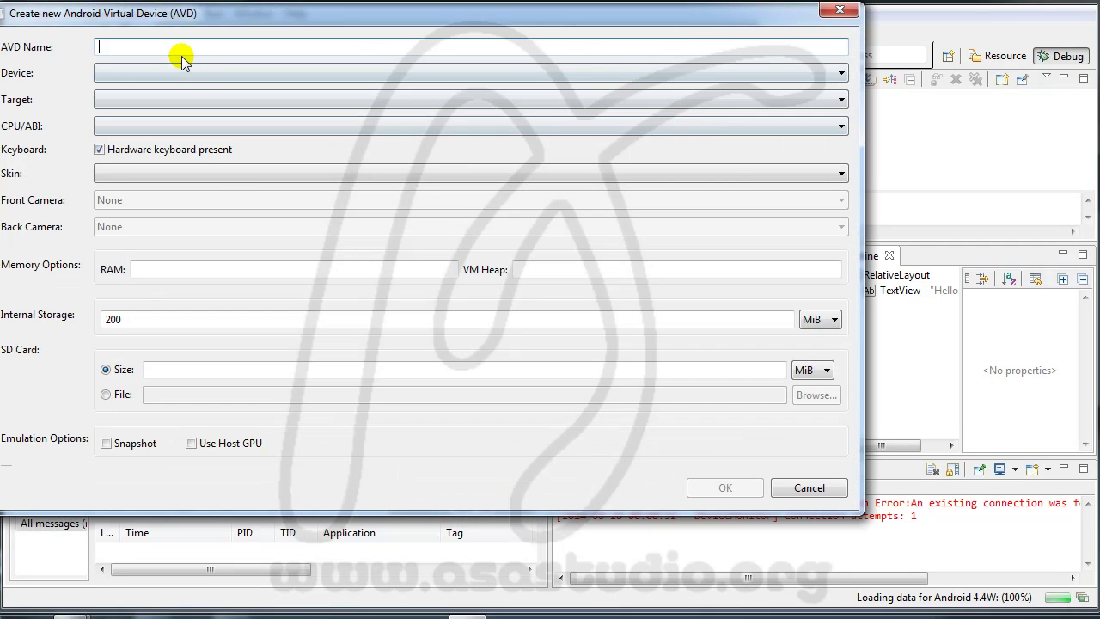
pyautogui.write('emulato')
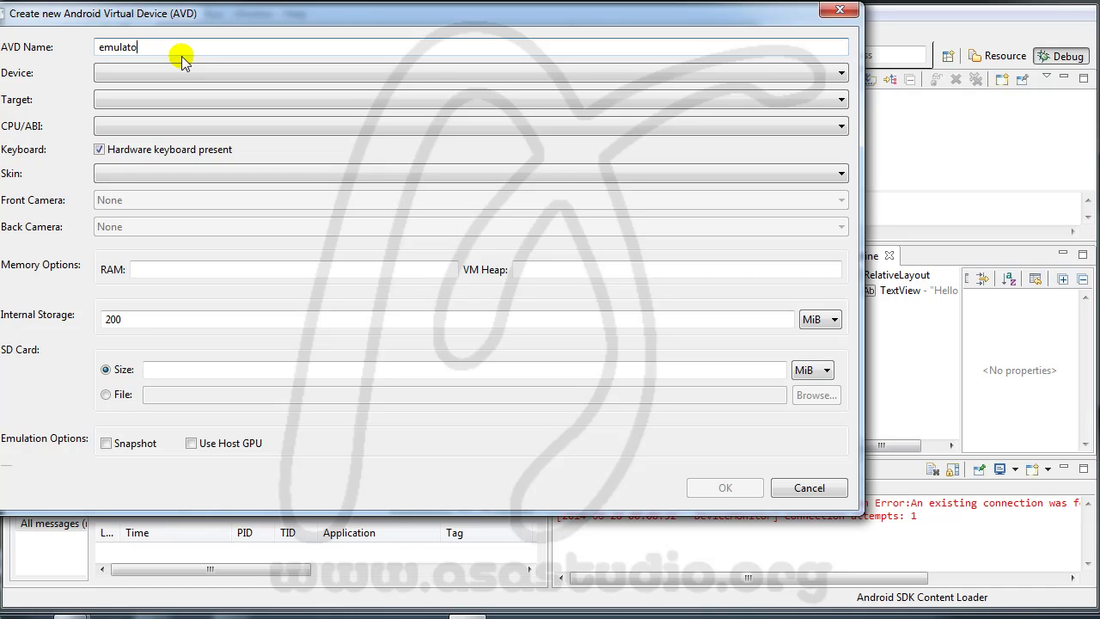
pyautogui.click(181, 76)
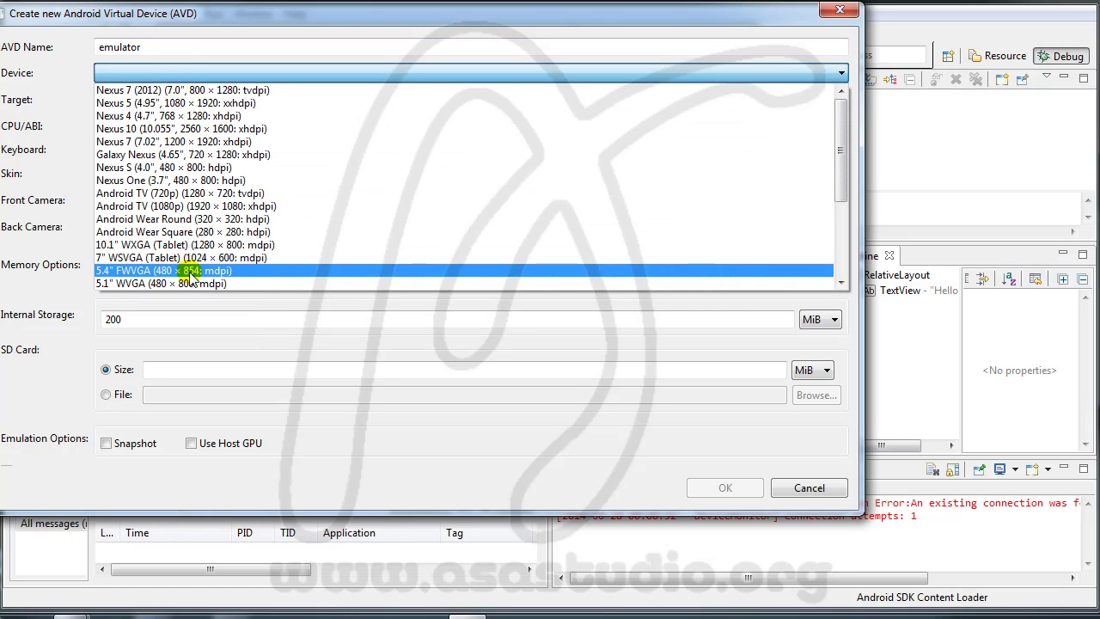
pyautogui.scroll(-4, 191, 275)
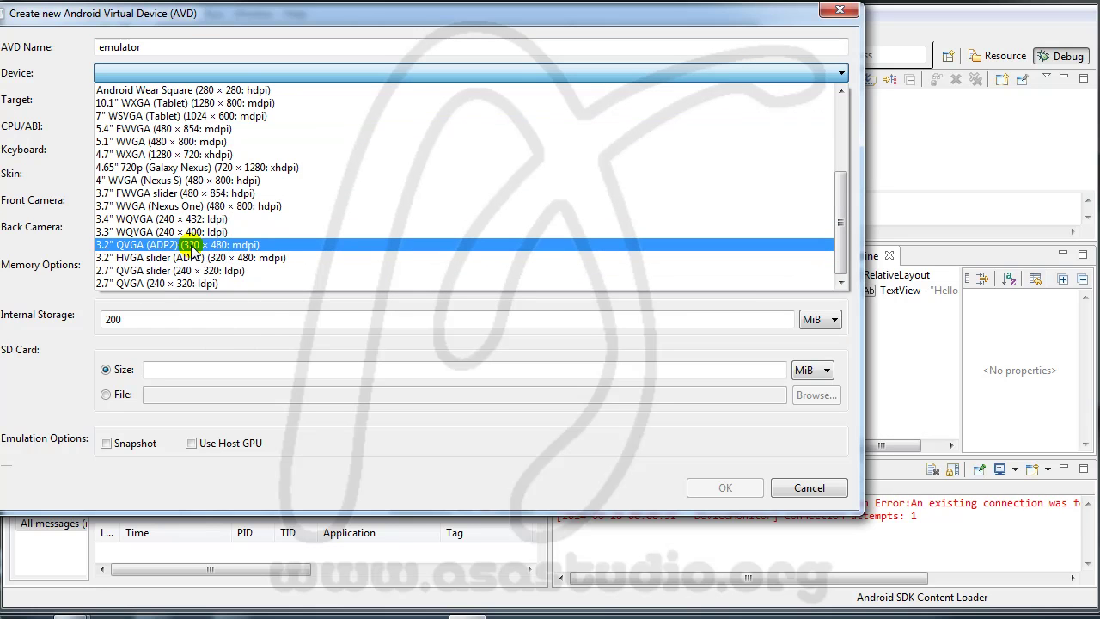
pyautogui.click(191, 245)
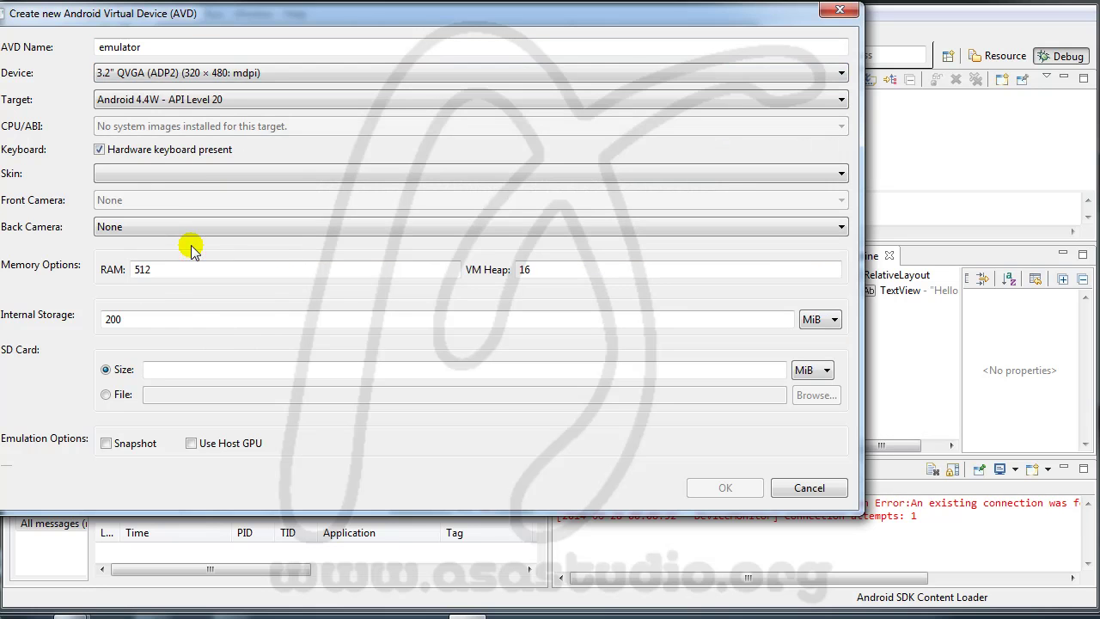
pyautogui.click(179, 100)
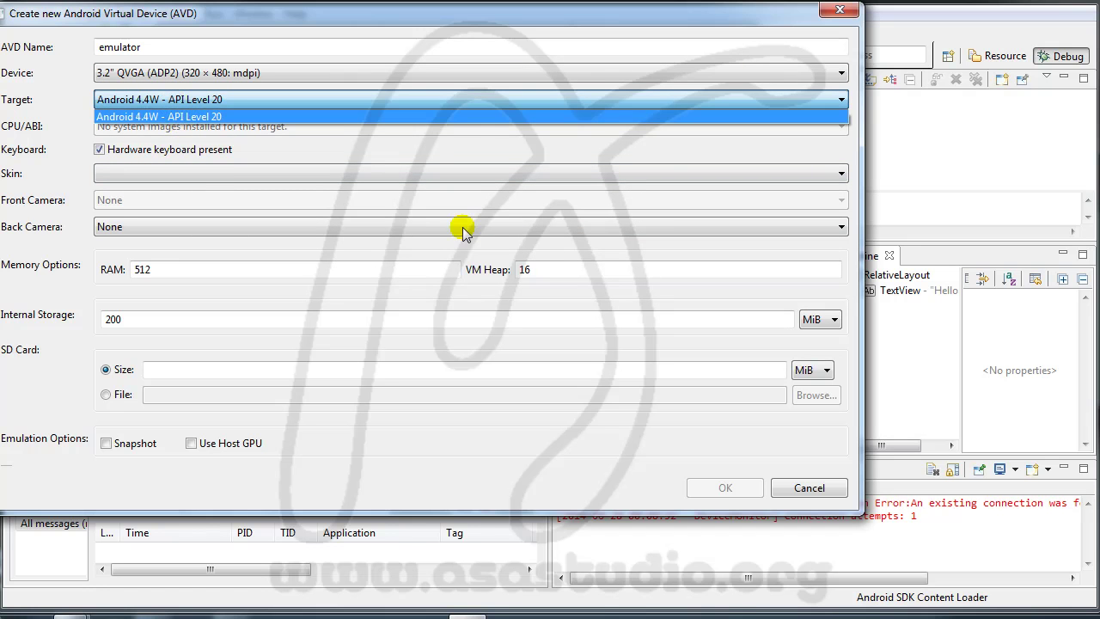
pyautogui.click(838, 12)
pyautogui.click(839, 12)
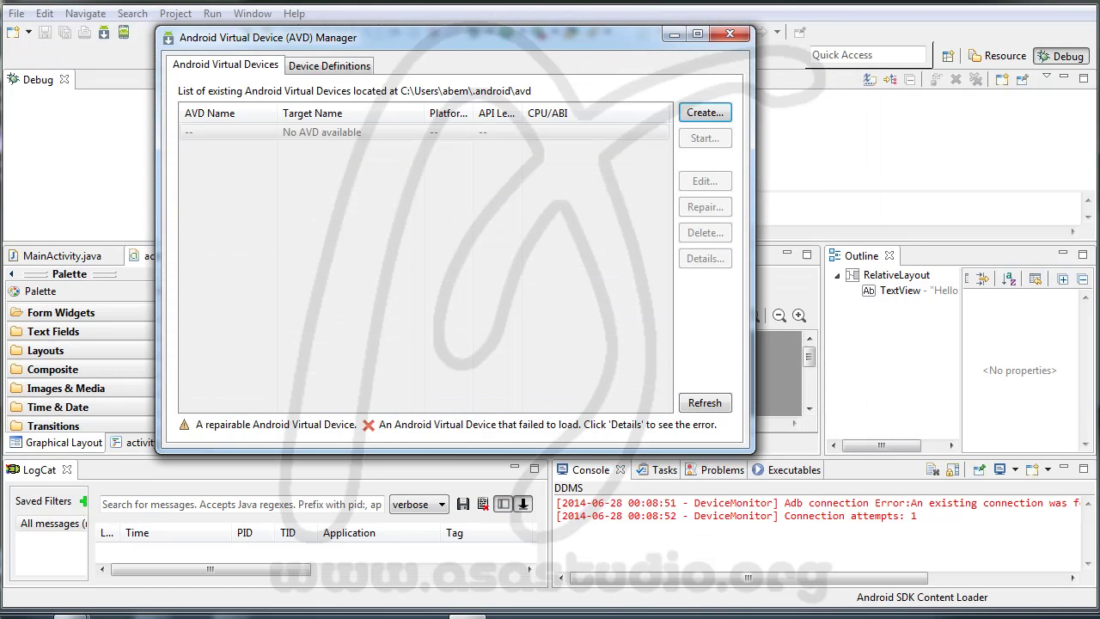
pyautogui.click(730, 35)
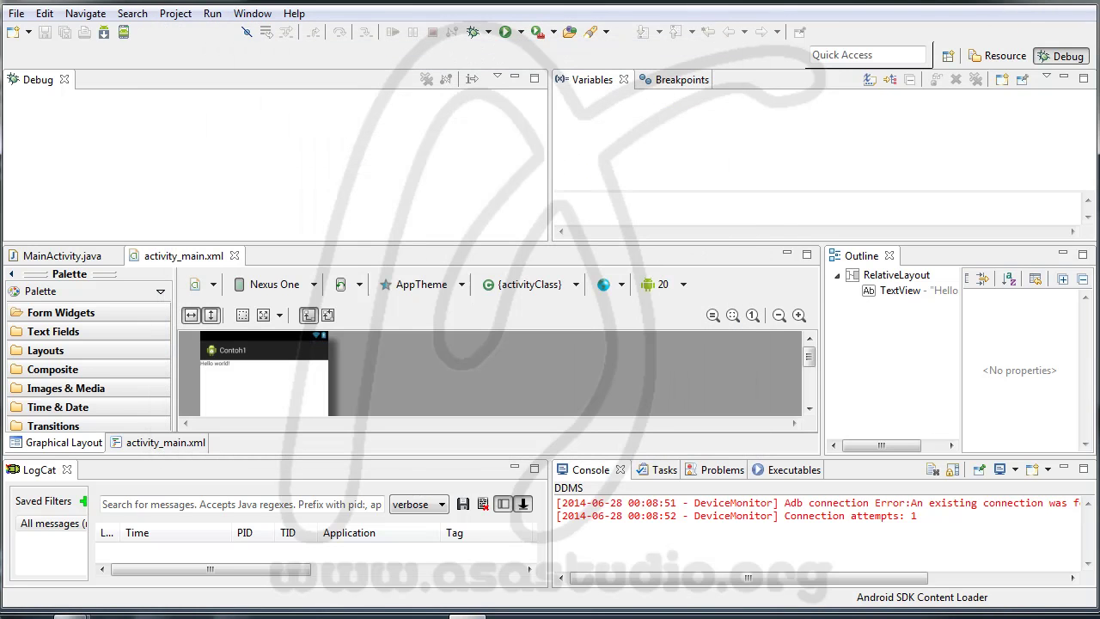
# Exit Eclipse and relaunch it from eclipse.exe in the ADT bundle's eclipse folder.
pyautogui.click(1073, 11)
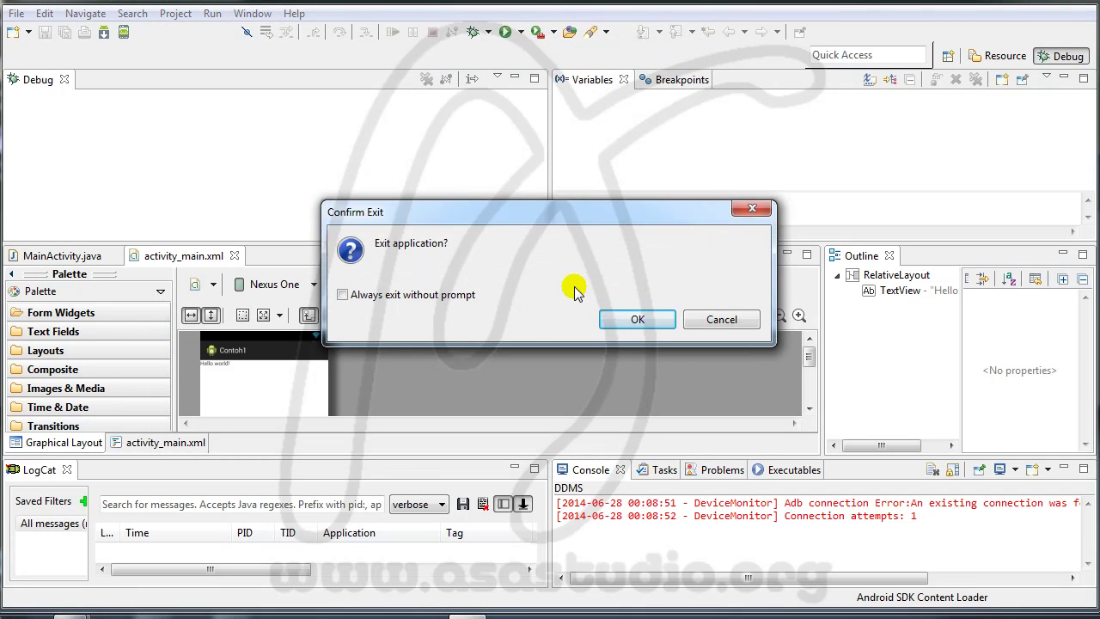
pyautogui.click(633, 319)
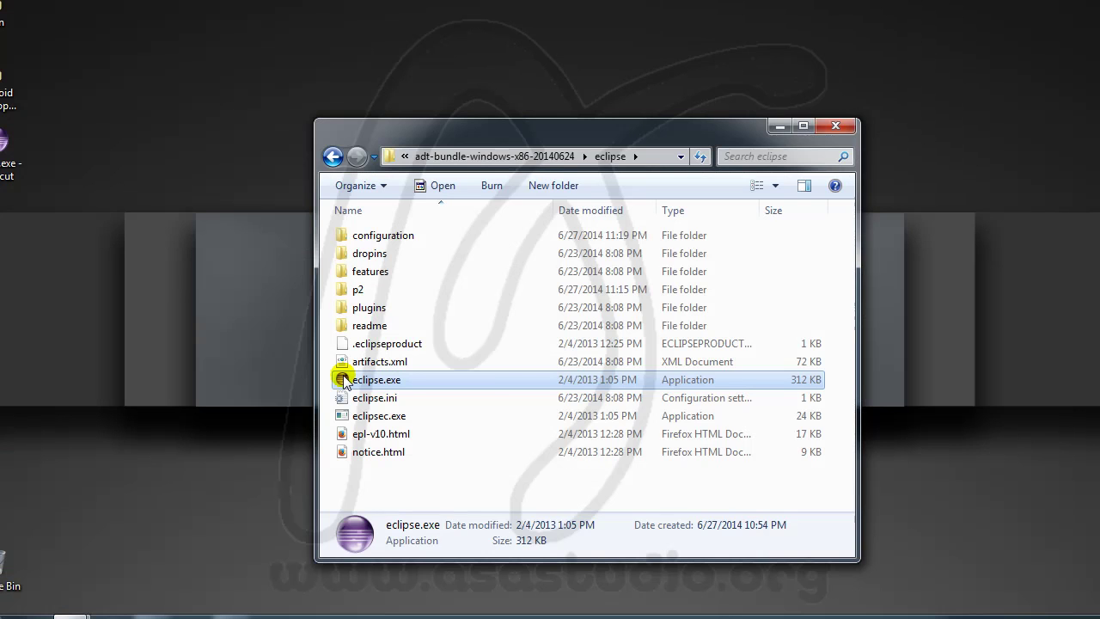
pyautogui.doubleClick(344, 378)
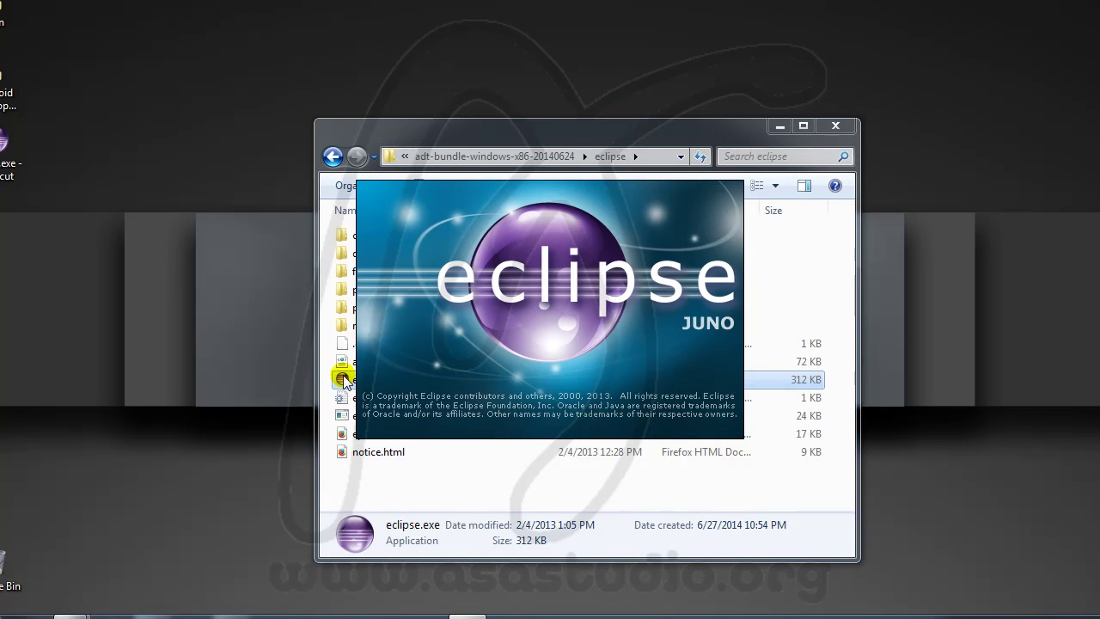
pyautogui.click(683, 354)
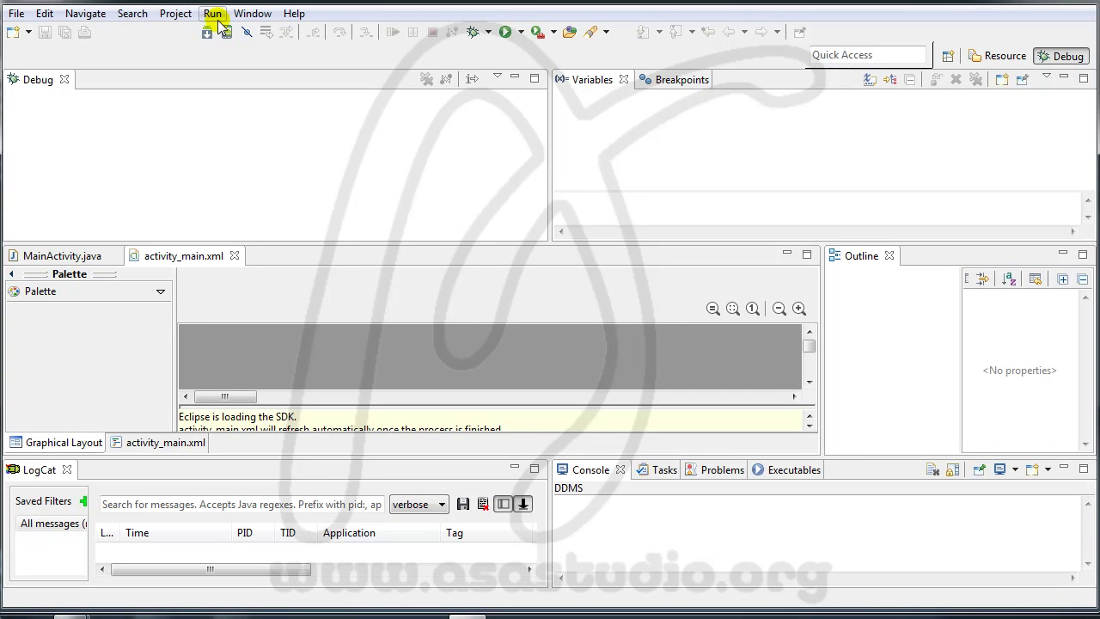
# Open the Android Virtual Device Manager and start creating a new virtual device named em.
pyautogui.click(254, 14)
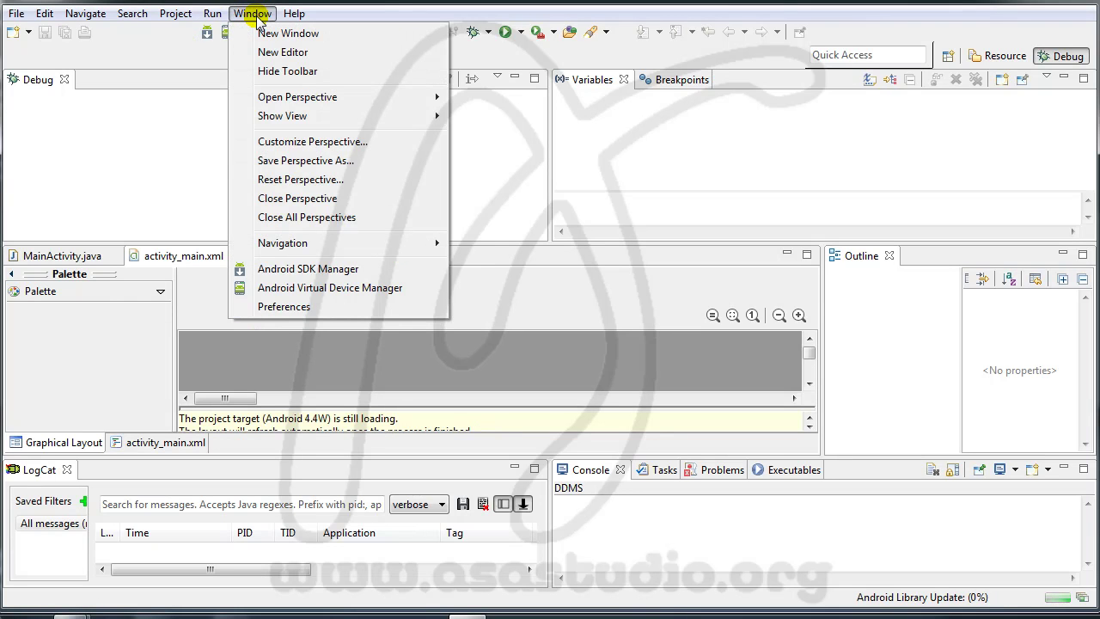
pyautogui.click(301, 288)
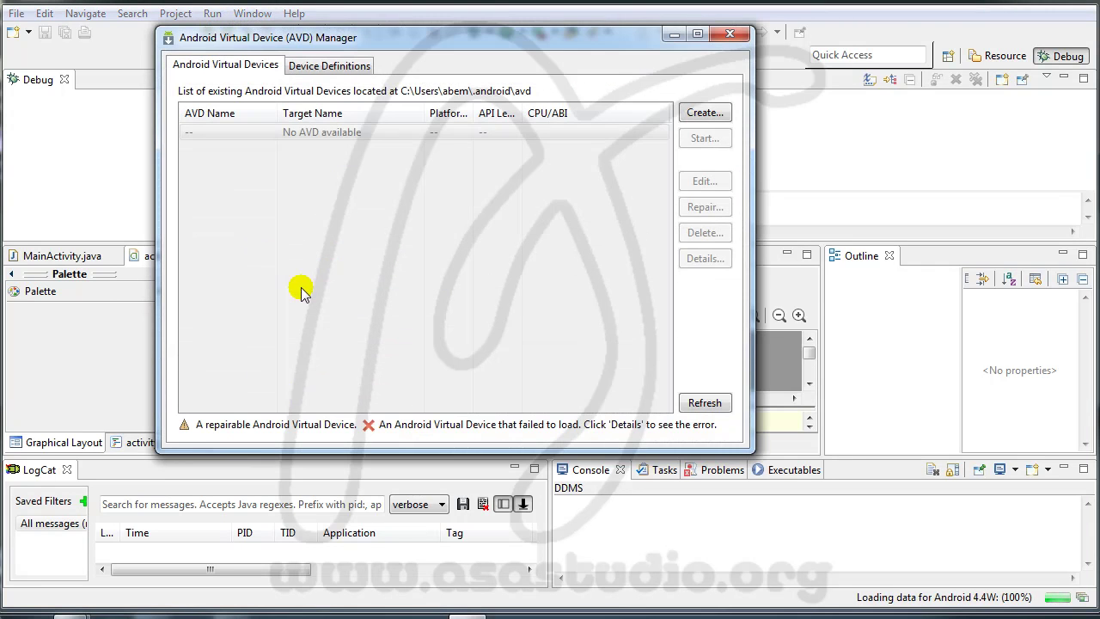
pyautogui.click(695, 114)
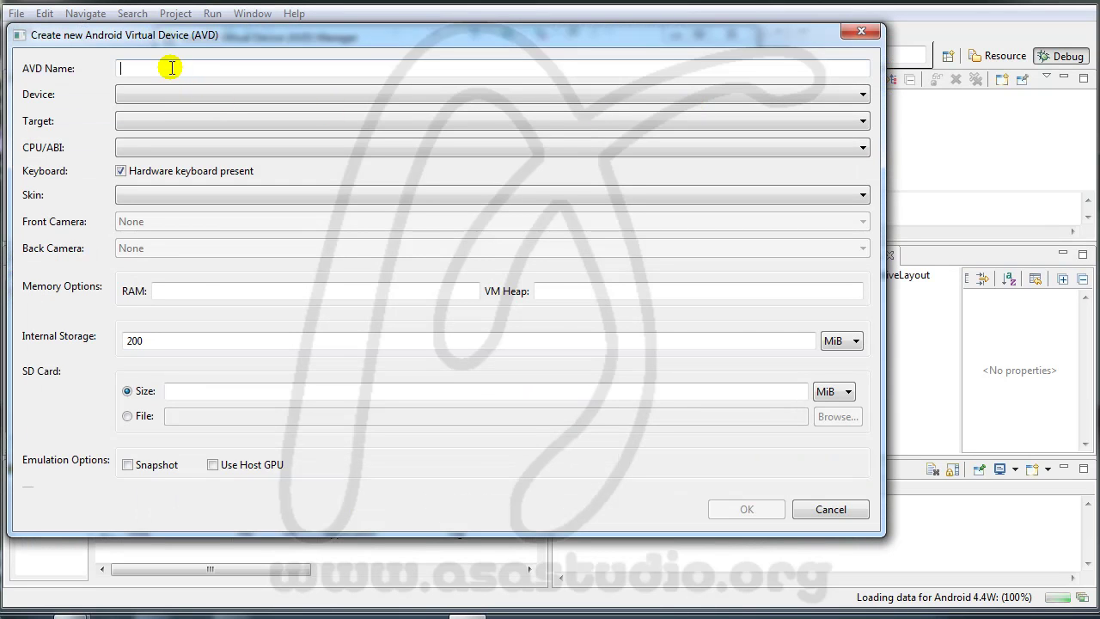
pyautogui.write('em')
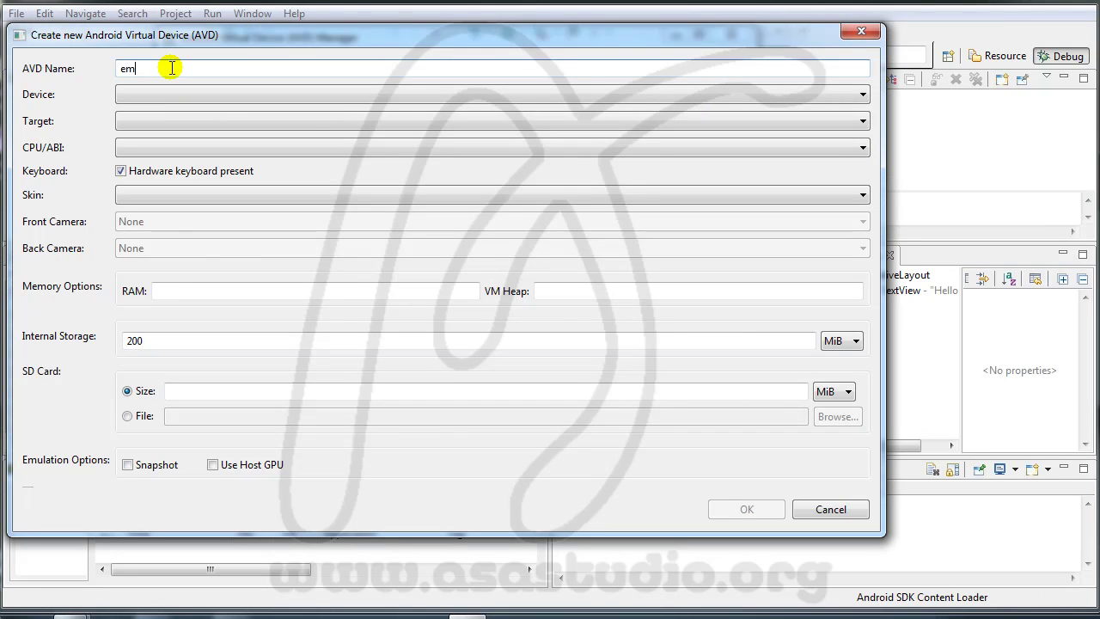
# Set the em virtual device to 3.2" QVGA (ADP2) (320 × 480: mdpi) with Android 2.2 - API Level 8 as target.
pyautogui.click(172, 92)
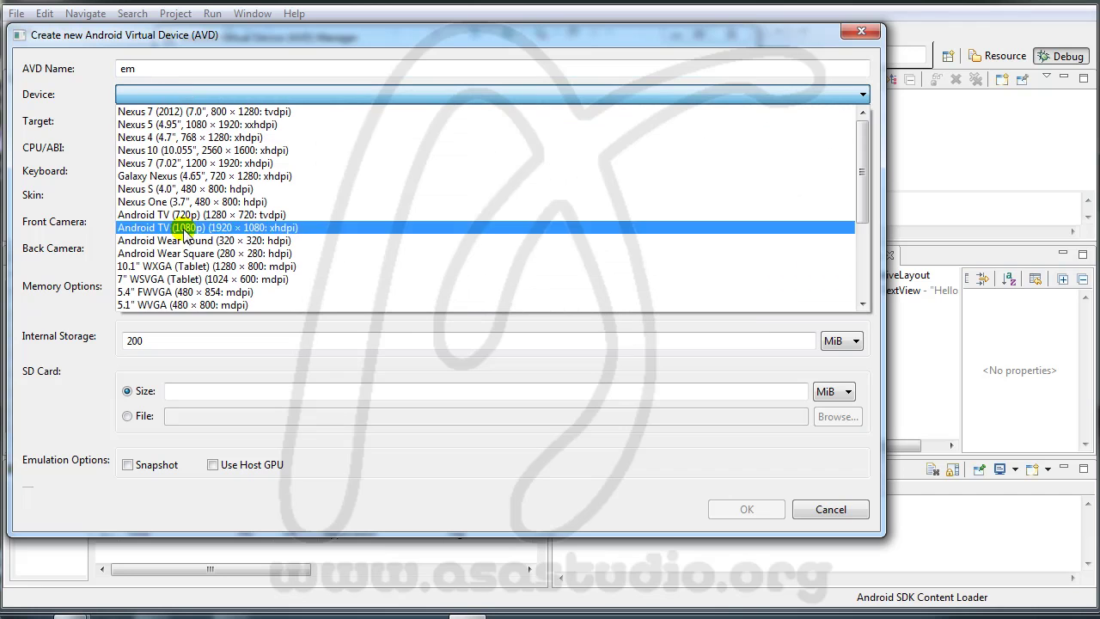
pyautogui.click(176, 267)
pyautogui.click(147, 121)
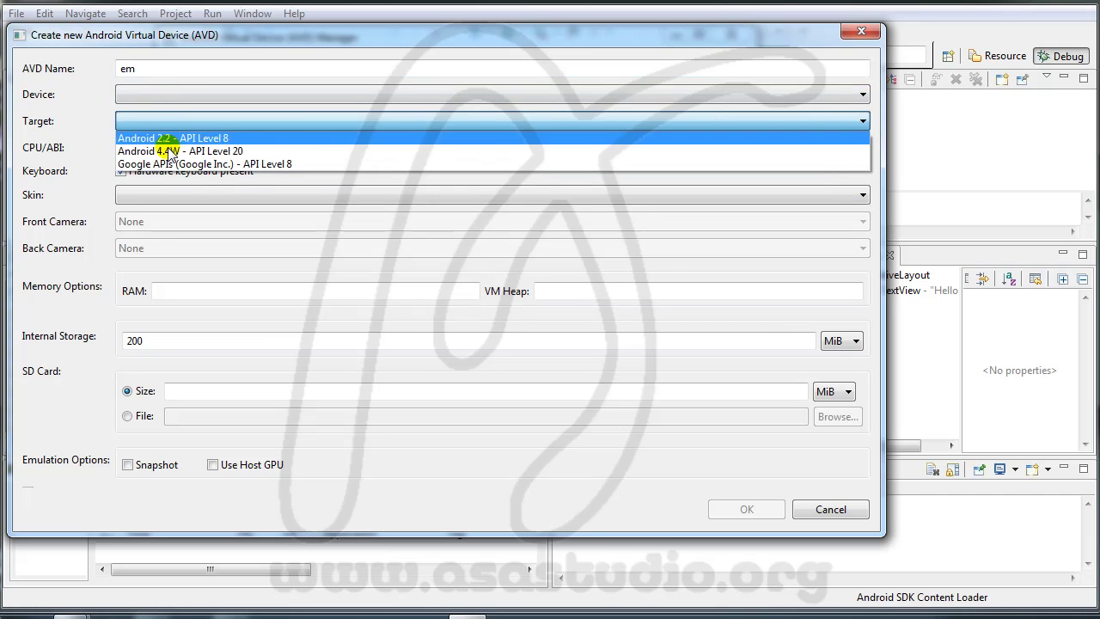
pyautogui.click(169, 94)
pyautogui.click(169, 94)
pyautogui.scroll(-4, 189, 266)
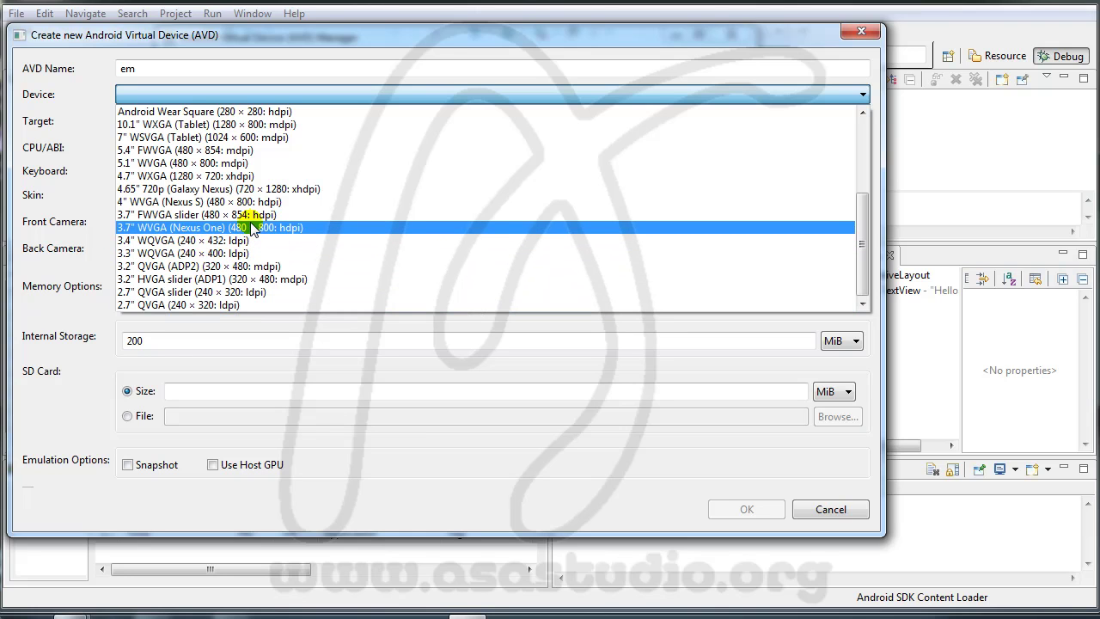
pyautogui.click(254, 268)
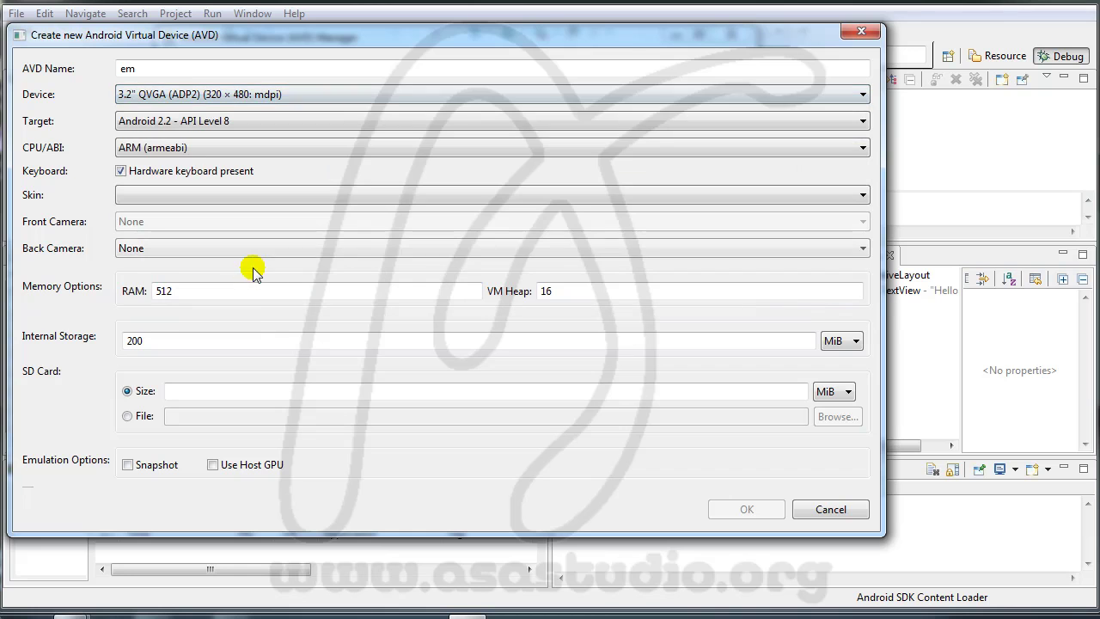
pyautogui.click(200, 120)
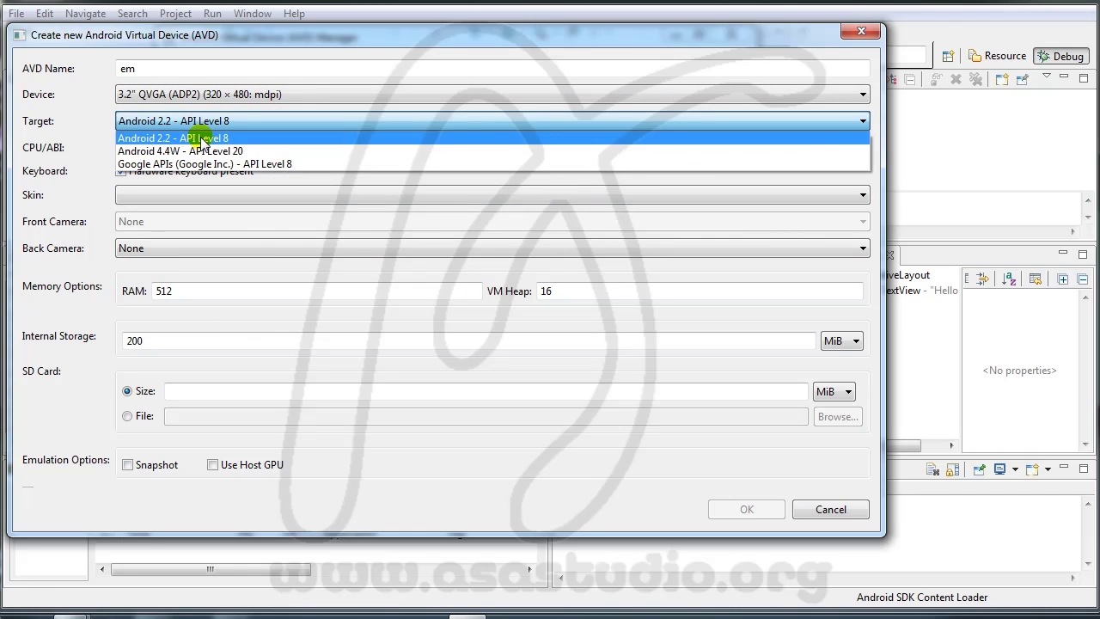
pyautogui.click(200, 140)
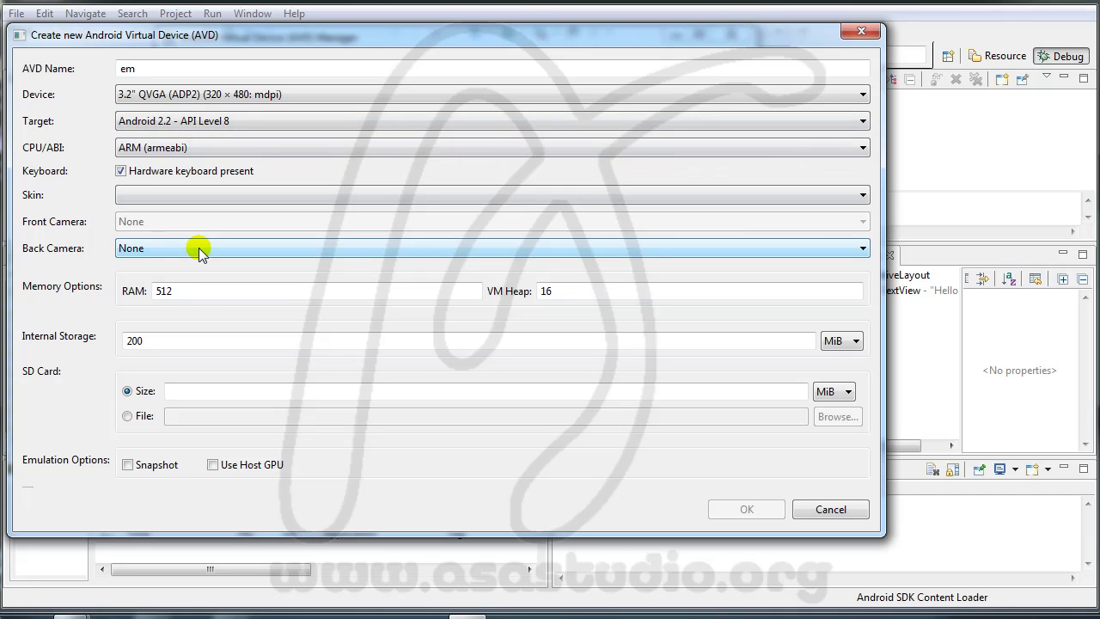
# Create the virtual device with ARM (armeabi) as CPU/ABI and Skin with dynamic hardware controls, and close the device manager.
pyautogui.click(179, 147)
pyautogui.click(179, 163)
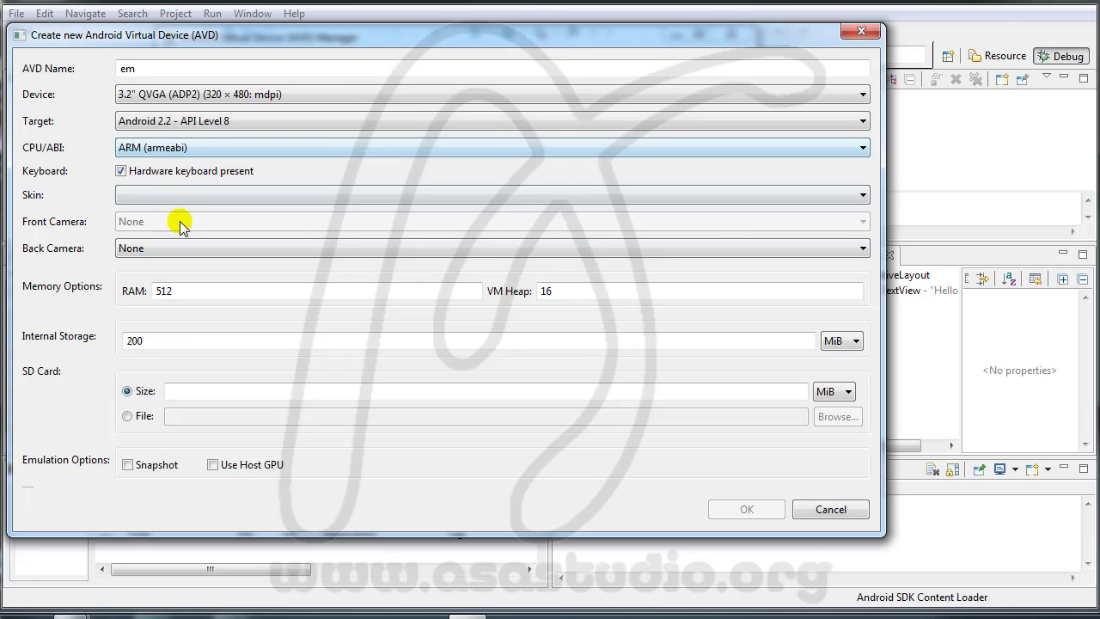
pyautogui.click(146, 196)
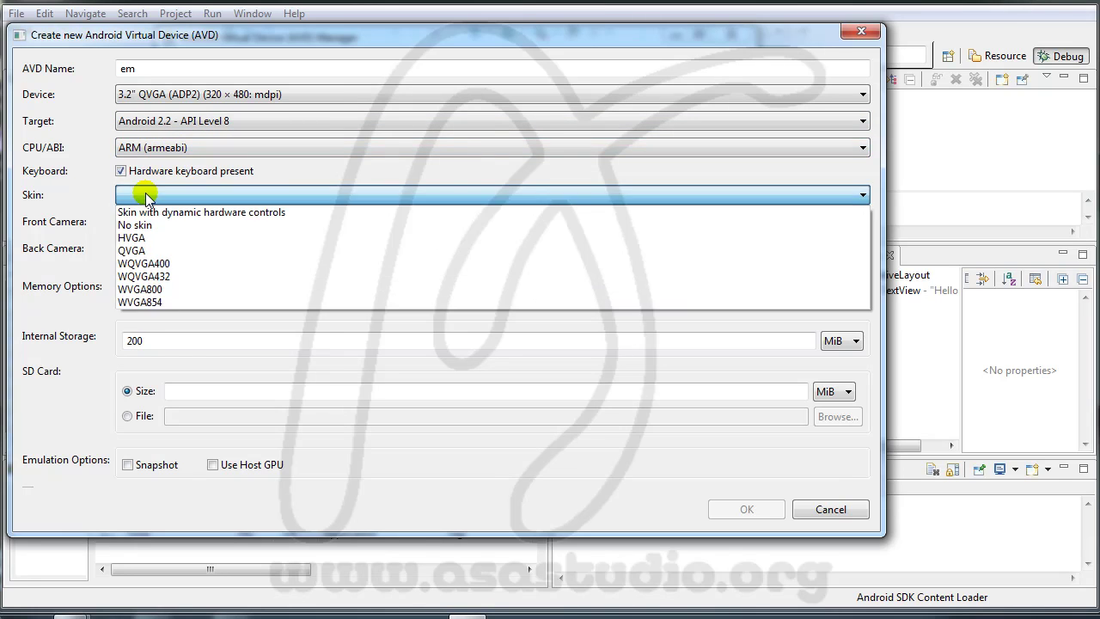
pyautogui.click(148, 212)
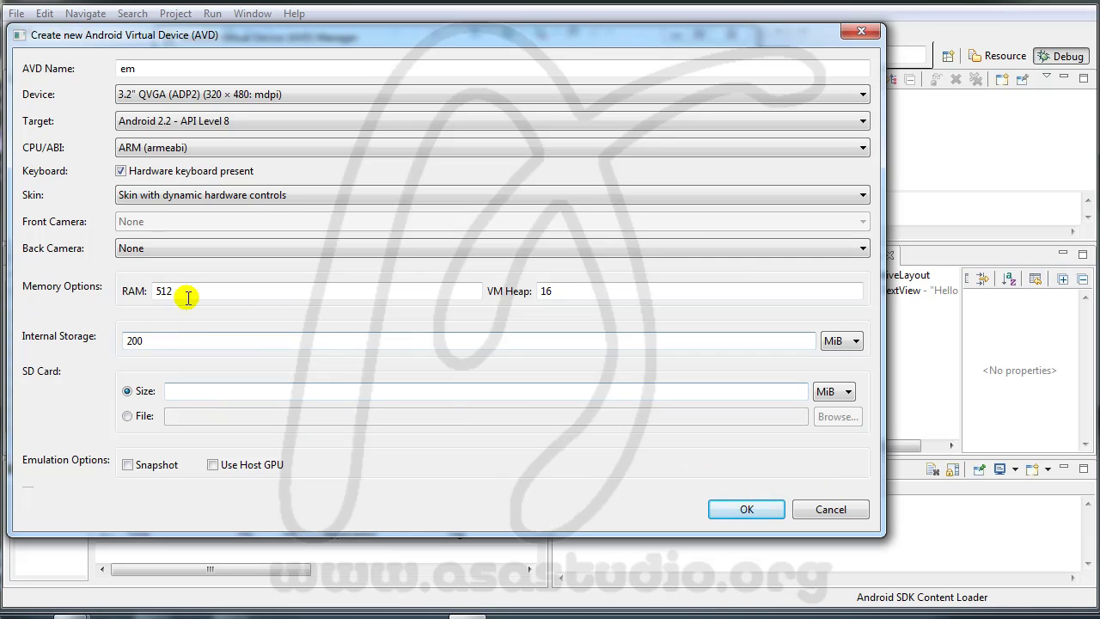
pyautogui.click(758, 524)
pyautogui.click(217, 143)
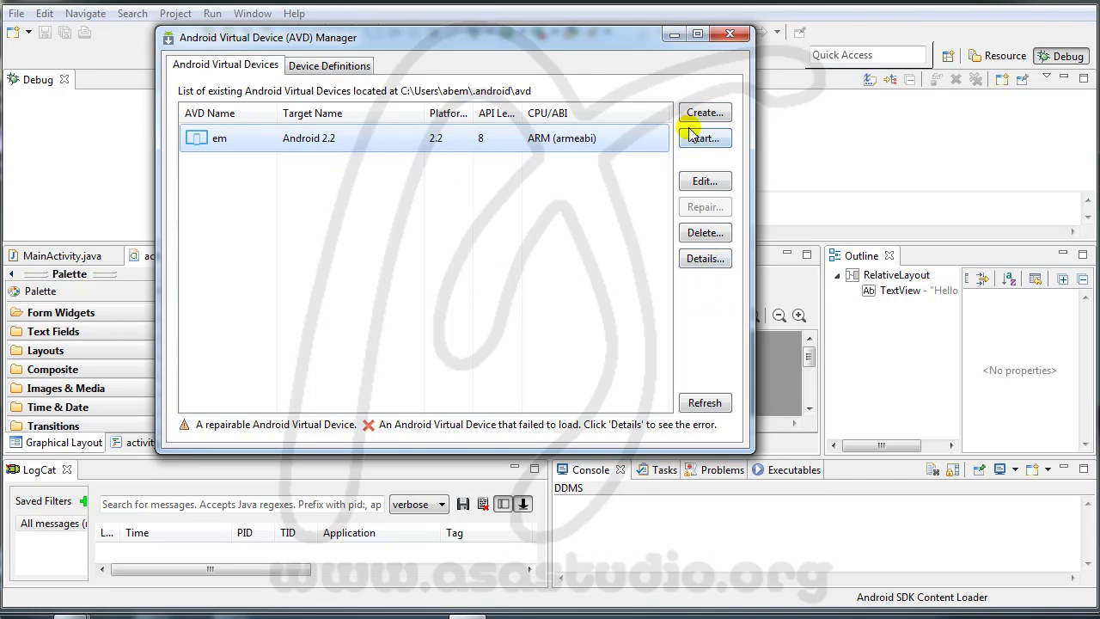
pyautogui.click(729, 35)
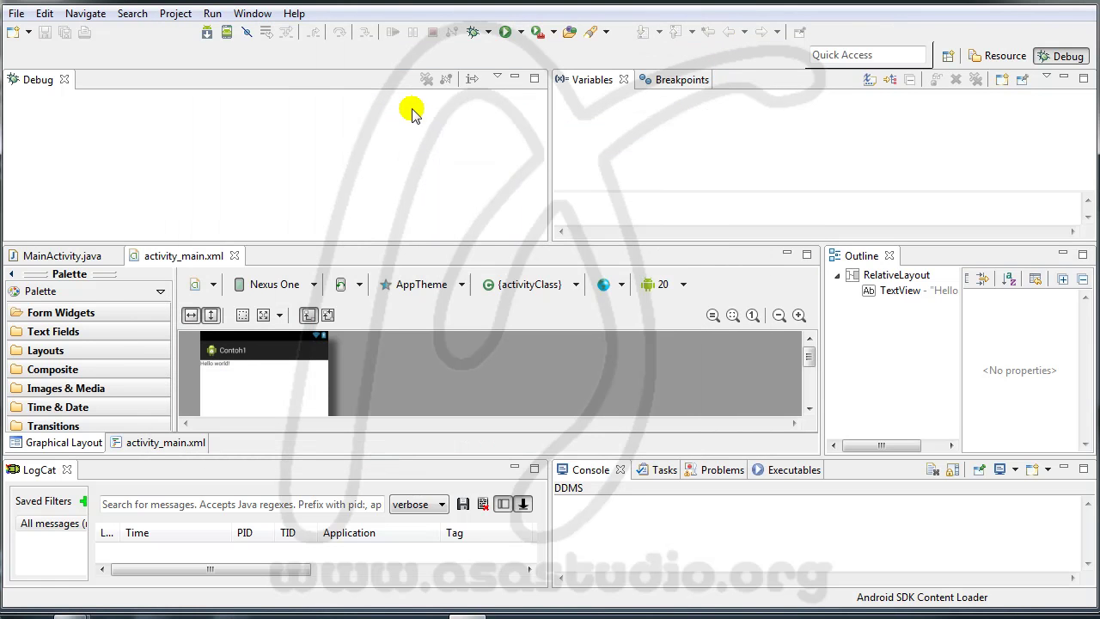
# Open the run configurations and rename the Contoh1 project's New_configuration as asatest.
pyautogui.click(214, 15)
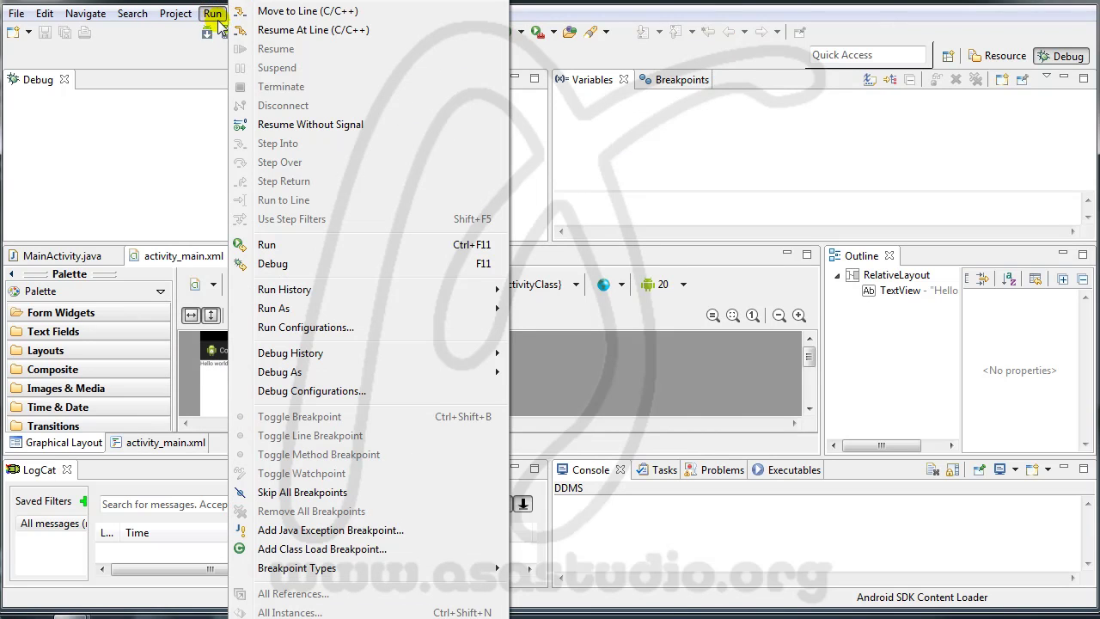
pyautogui.click(303, 329)
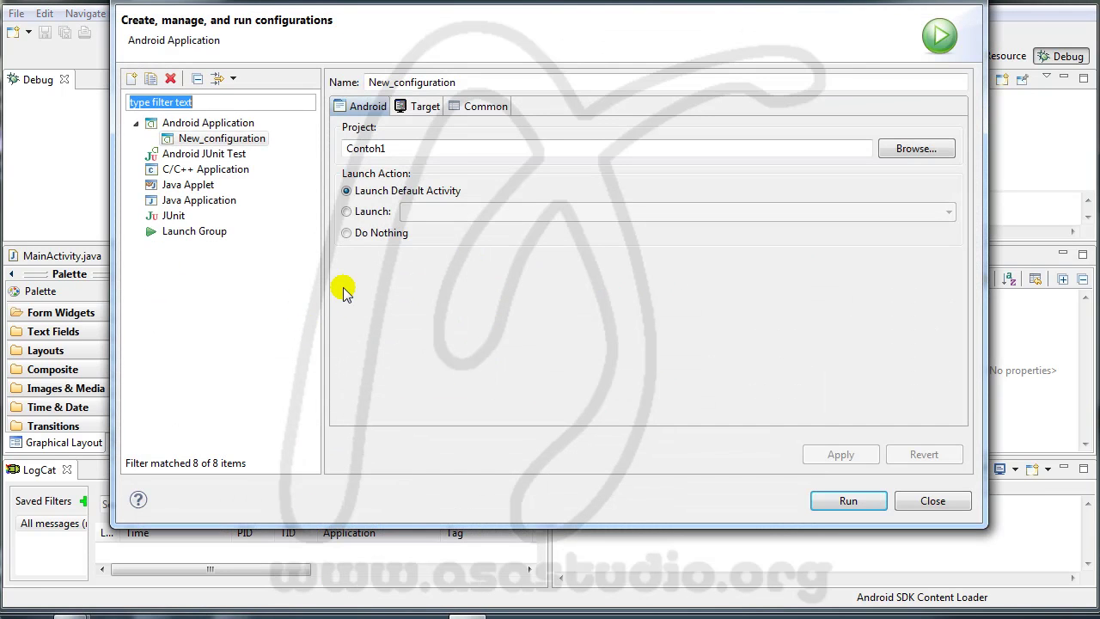
pyautogui.click(187, 141)
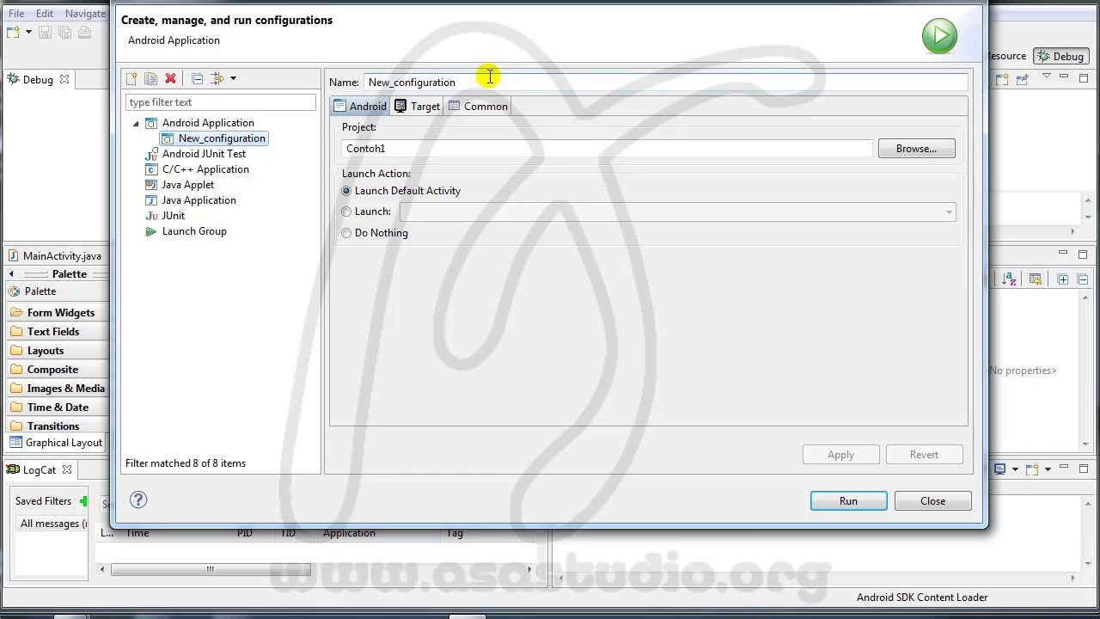
pyautogui.moveTo(491, 78); pyautogui.dragTo(292, 82)
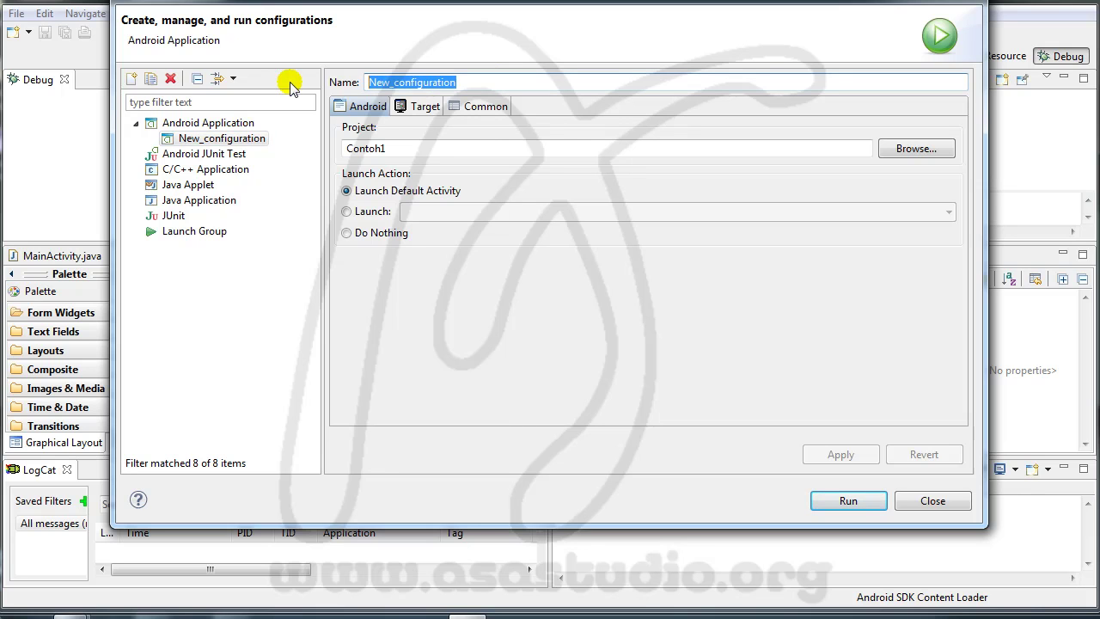
pyautogui.write('test')
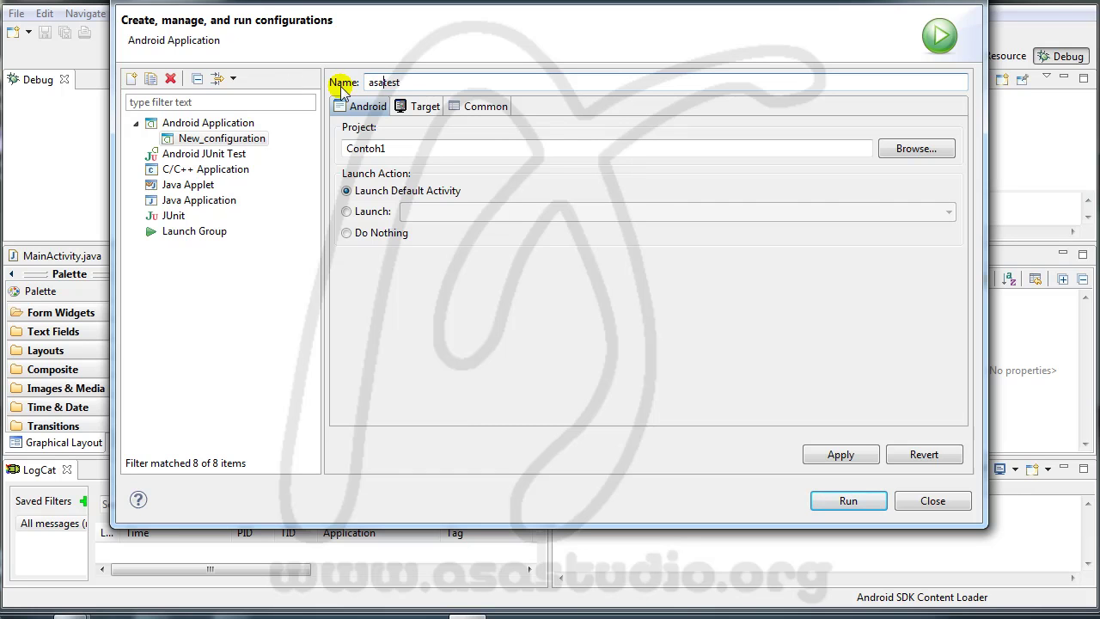
# Set em as the preferred virtual device for the asatest configuration, apply it, and run it.
pyautogui.click(417, 109)
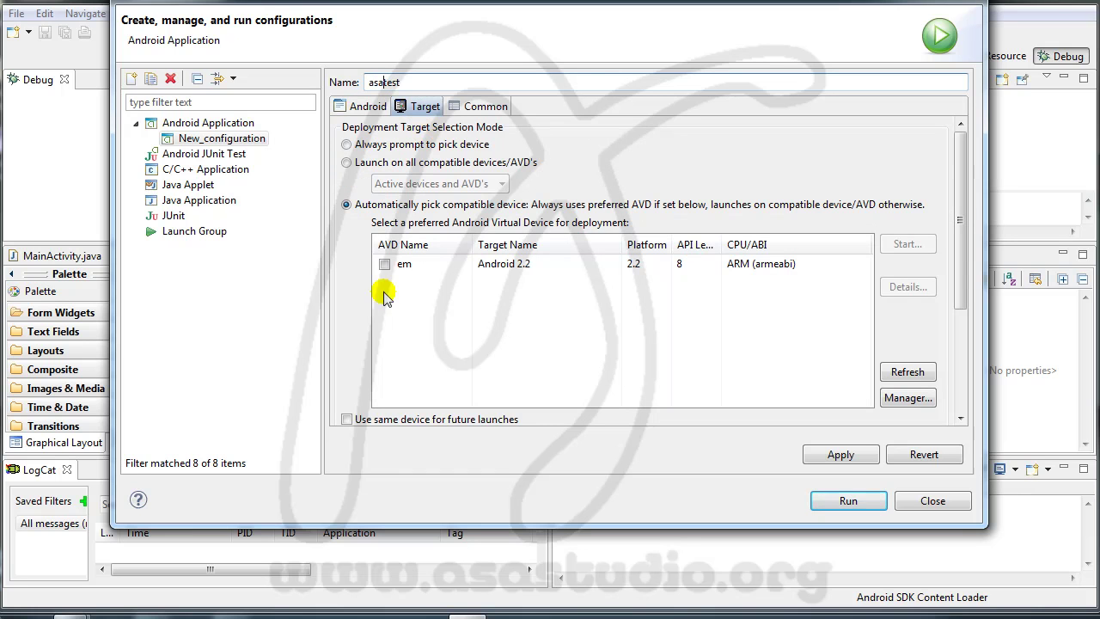
pyautogui.click(430, 267)
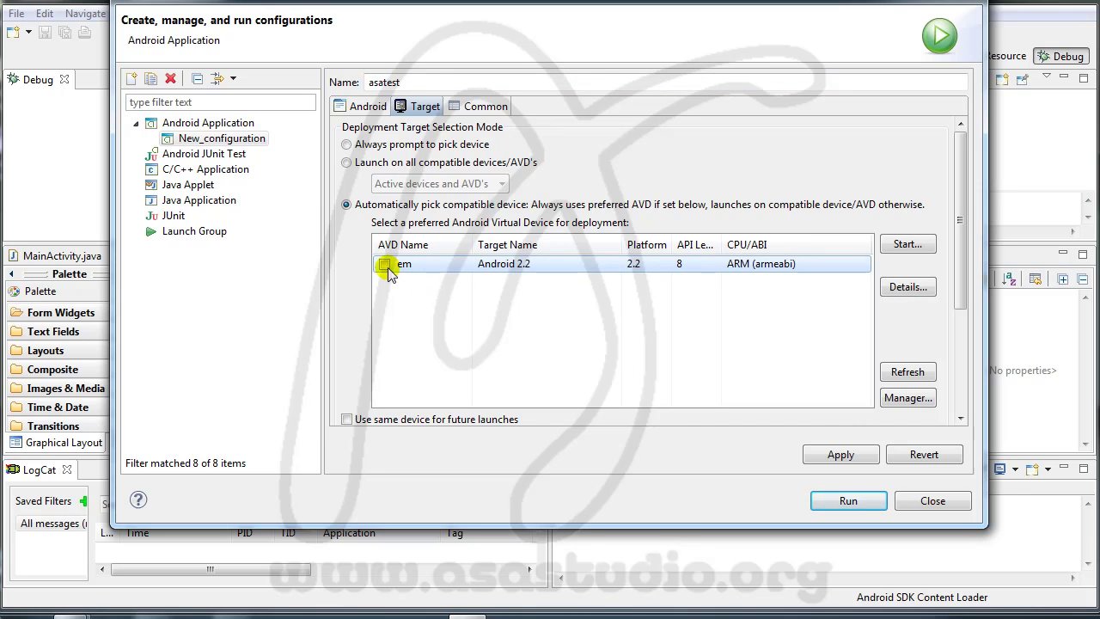
pyautogui.click(829, 456)
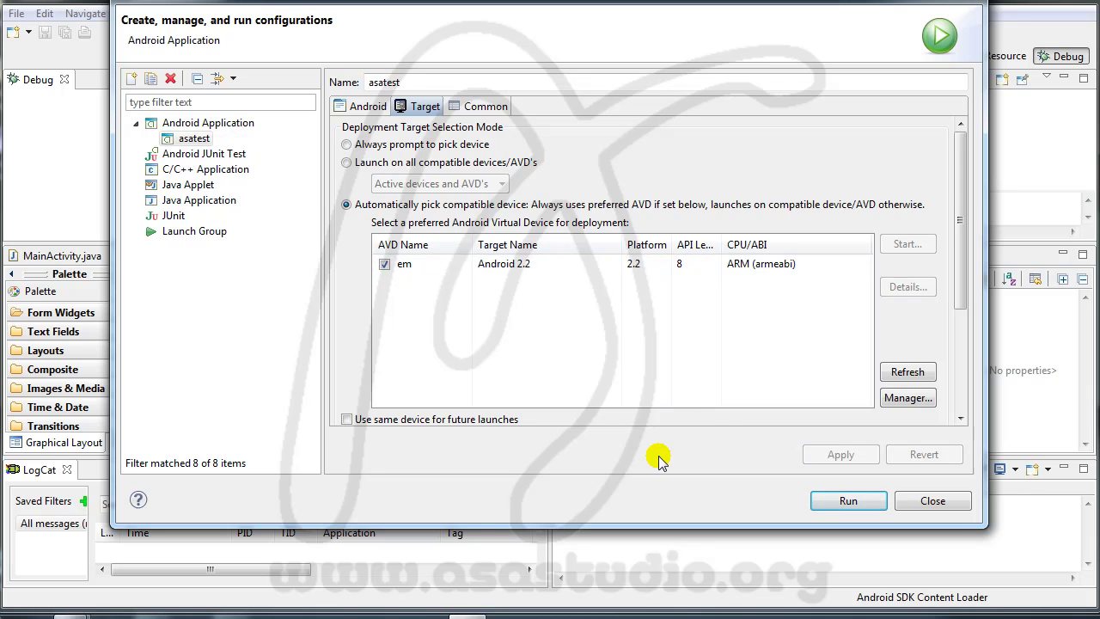
pyautogui.click(854, 500)
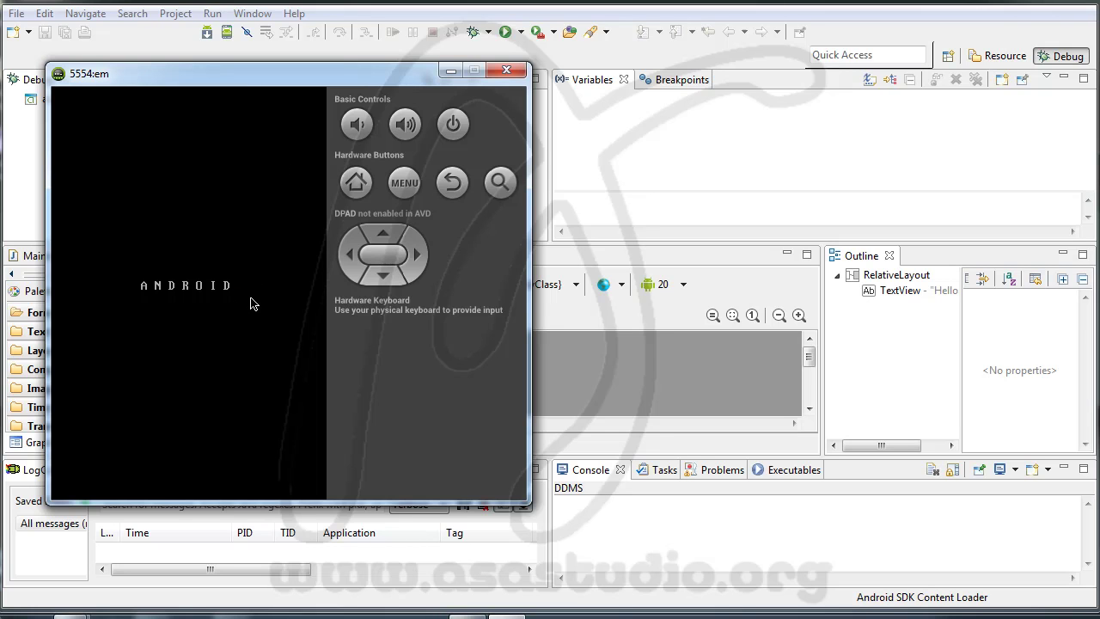
# Switch Eclipse to the Resource perspective and check the emulator's startup.
pyautogui.click(968, 35)
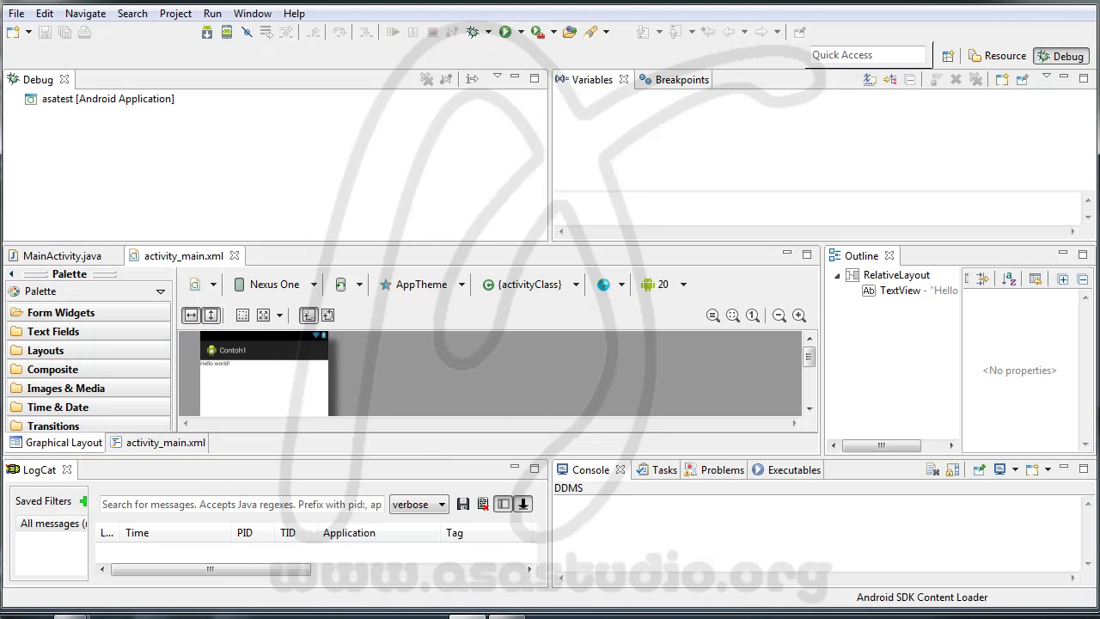
pyautogui.click(999, 56)
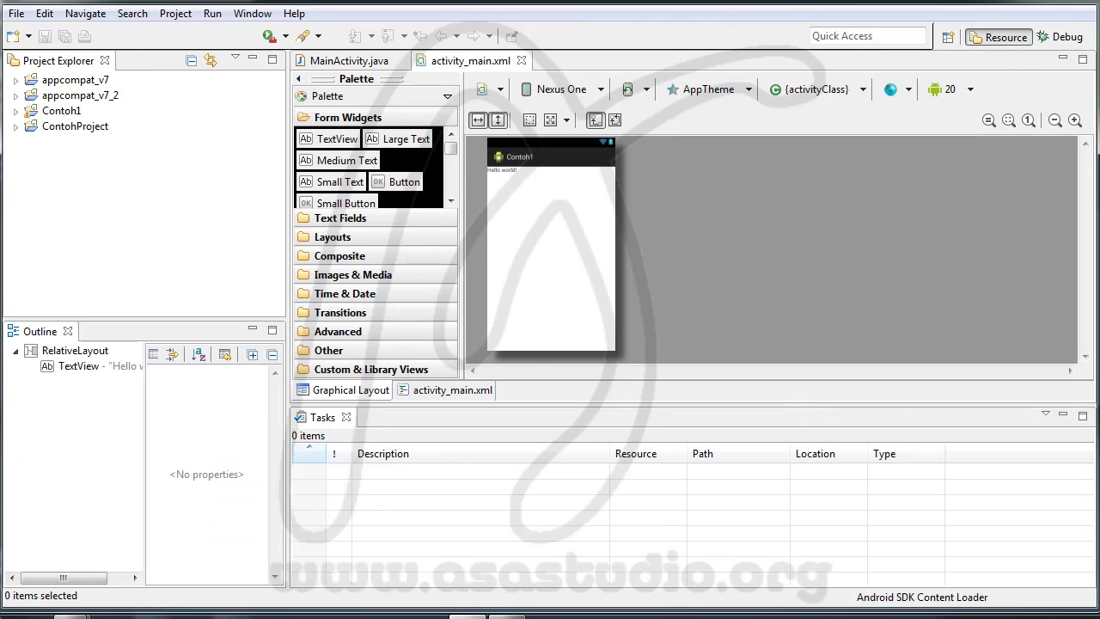
pyautogui.hotkey('alt', 'Tab')
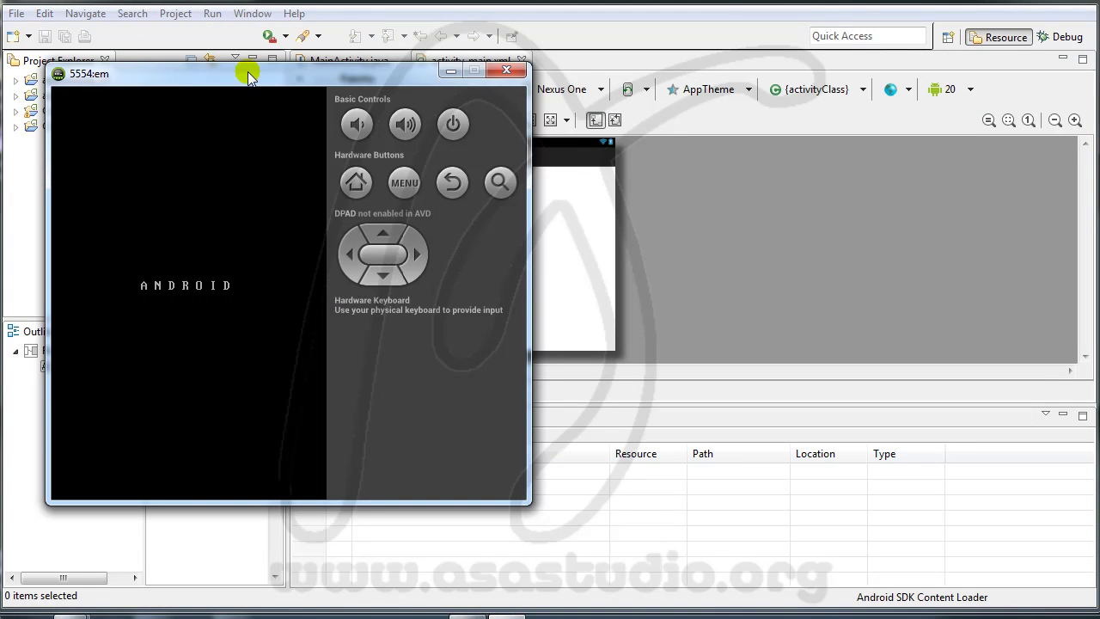
pyautogui.hotkey('alt', 'Tab')
# Run the Contoh1 project as an Android Application and bring up the em emulator to view the app.
pyautogui.click(62, 112)
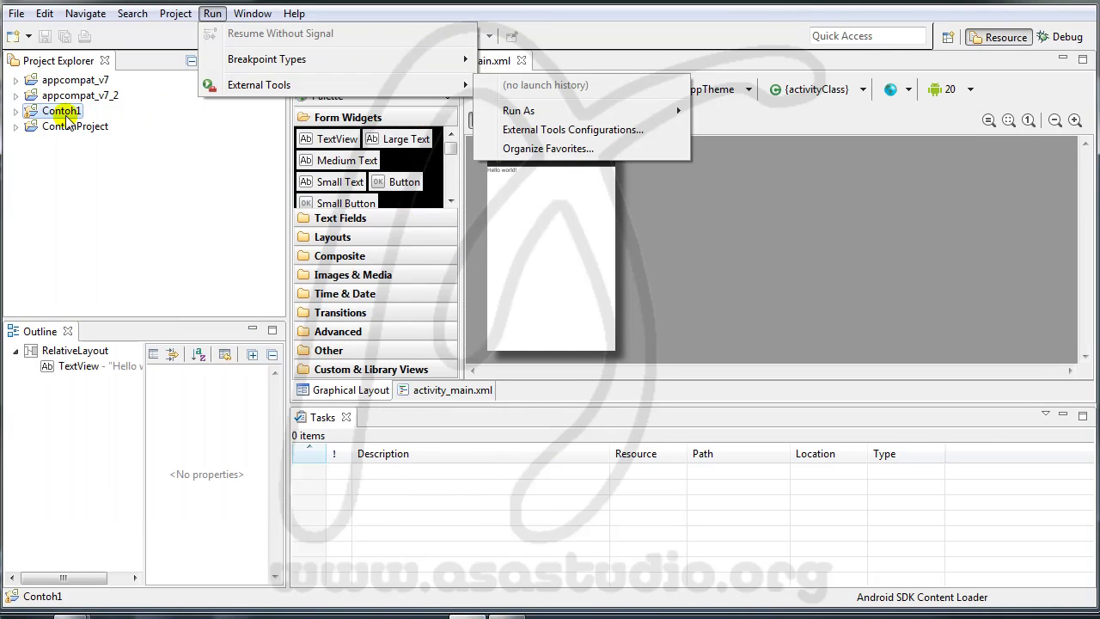
pyautogui.click(56, 115)
pyautogui.rightClick(56, 115)
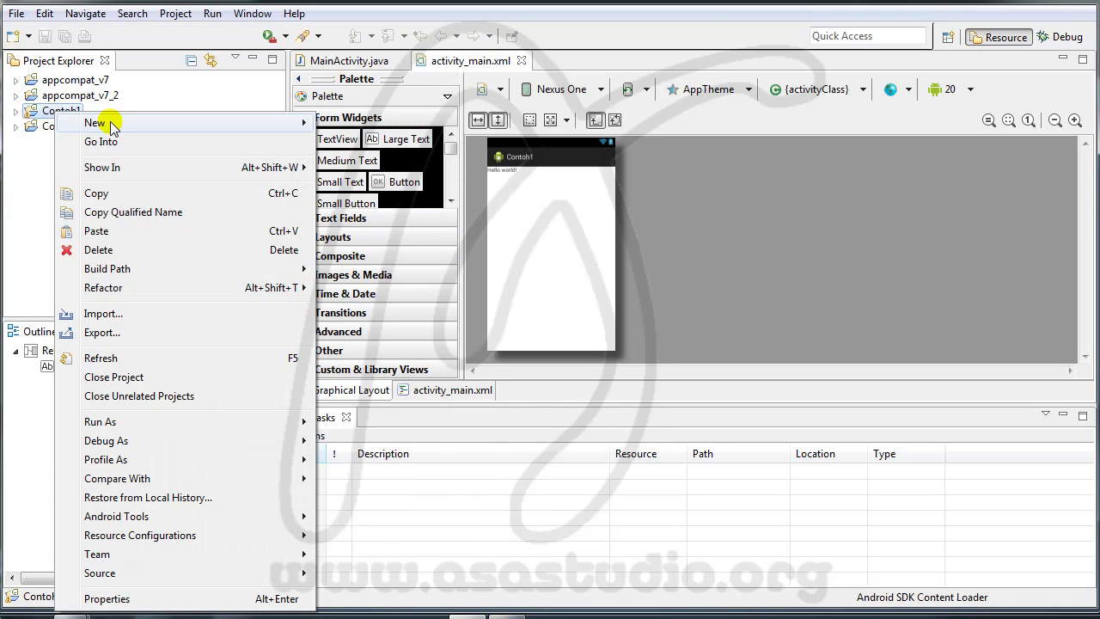
pyautogui.moveTo(187, 422)
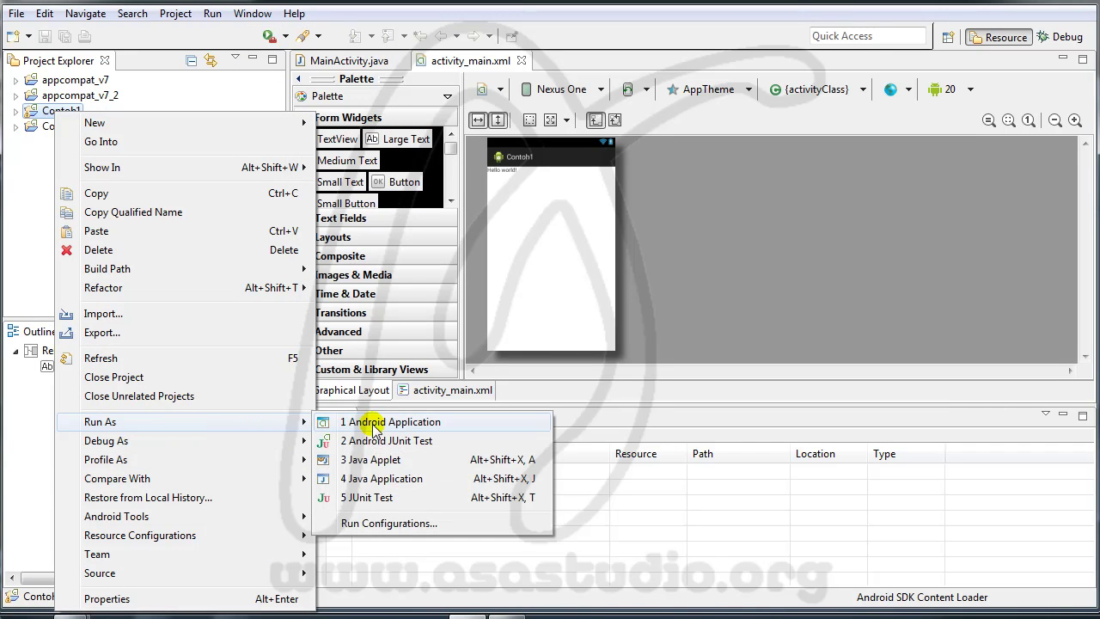
pyautogui.click(403, 426)
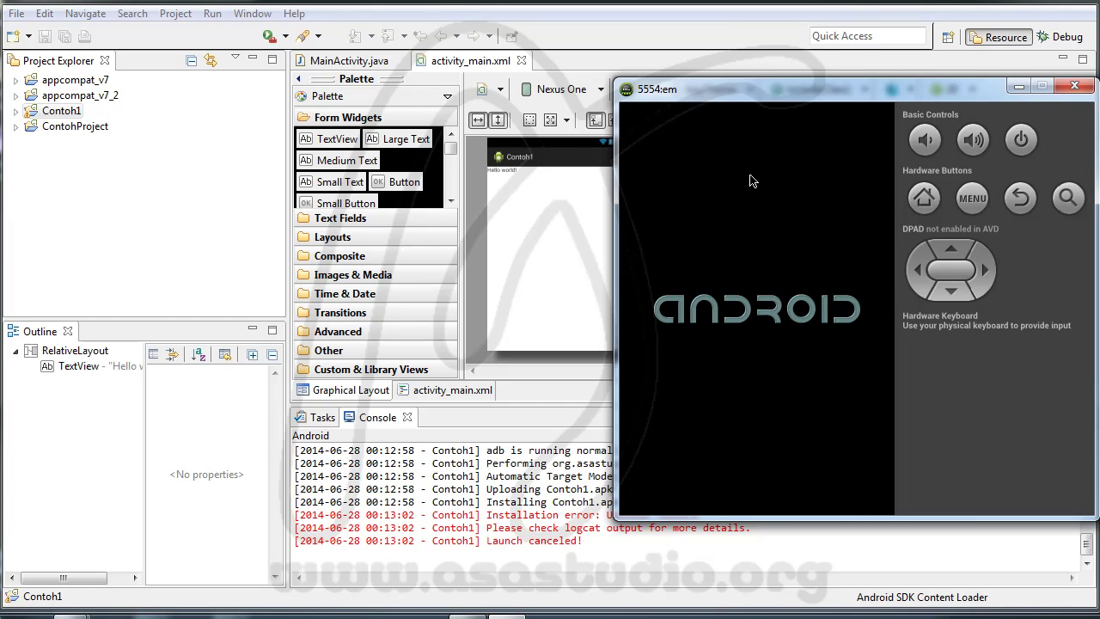
pyautogui.moveTo(825, 94); pyautogui.dragTo(827, 33)
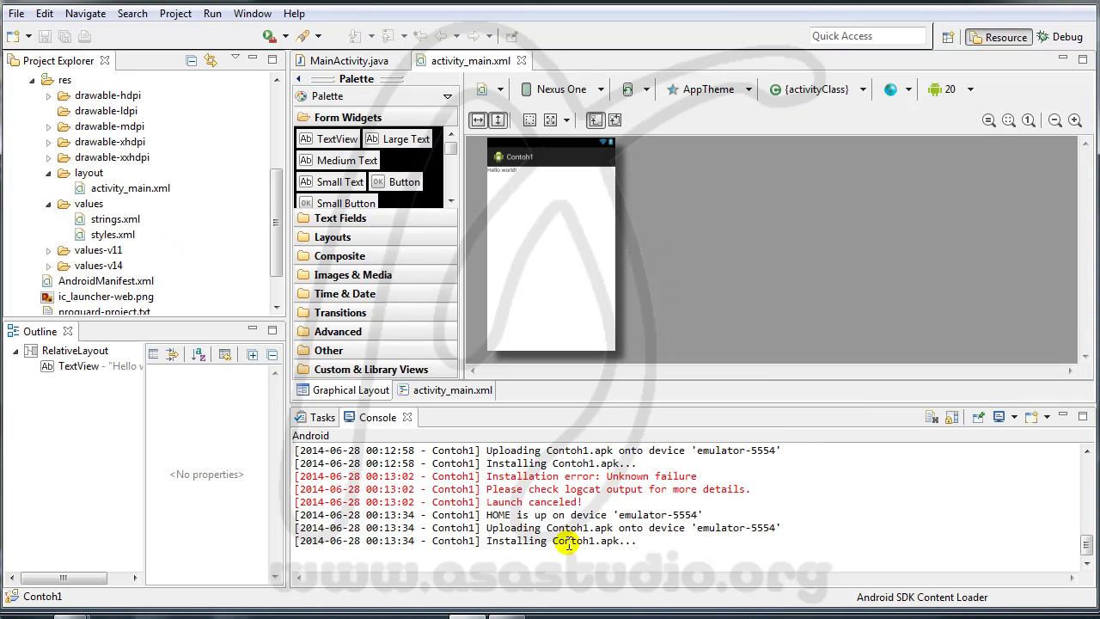
pyautogui.click(468, 616)
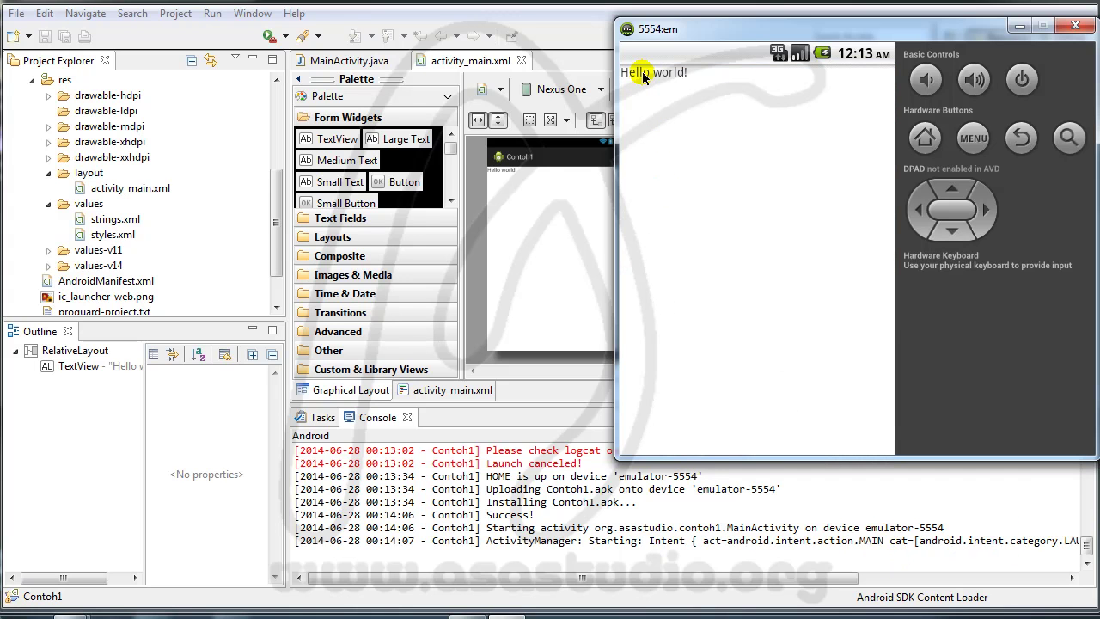
# Select the Hello world! TextView in activity_main.xml and widen its properties area and name column for reading.
pyautogui.click(503, 171)
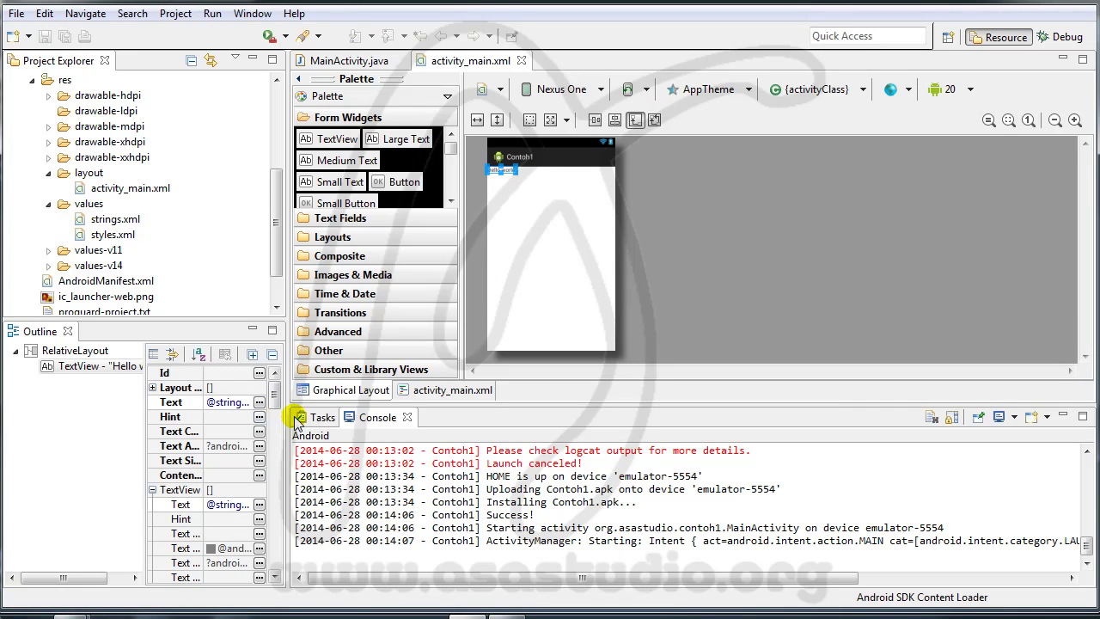
pyautogui.moveTo(286, 256); pyautogui.dragTo(388, 254)
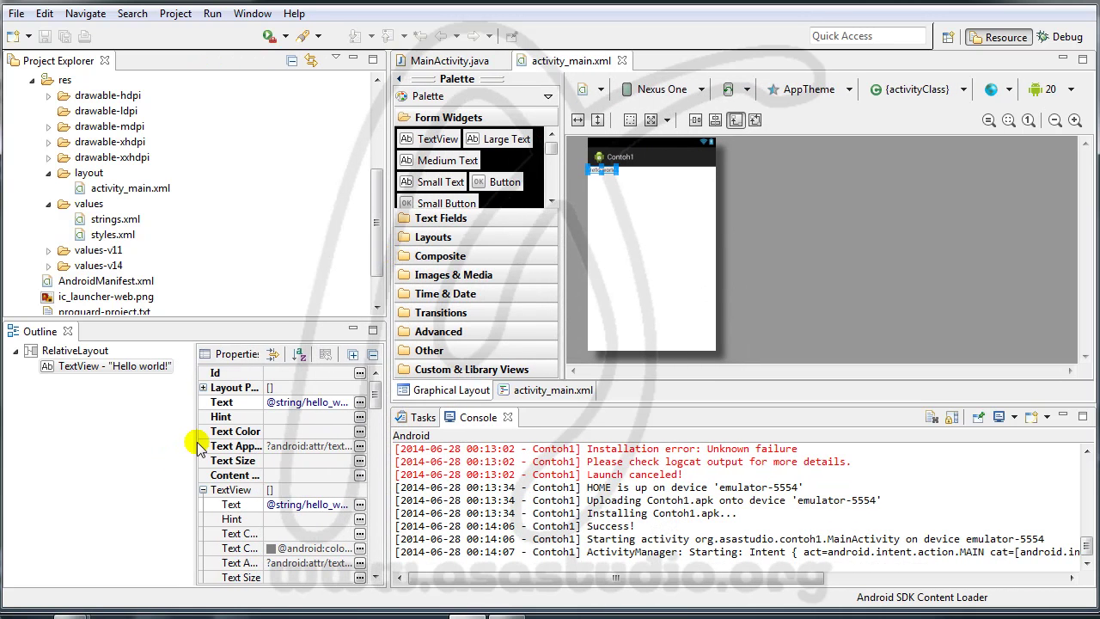
pyautogui.moveTo(196, 447); pyautogui.dragTo(125, 442)
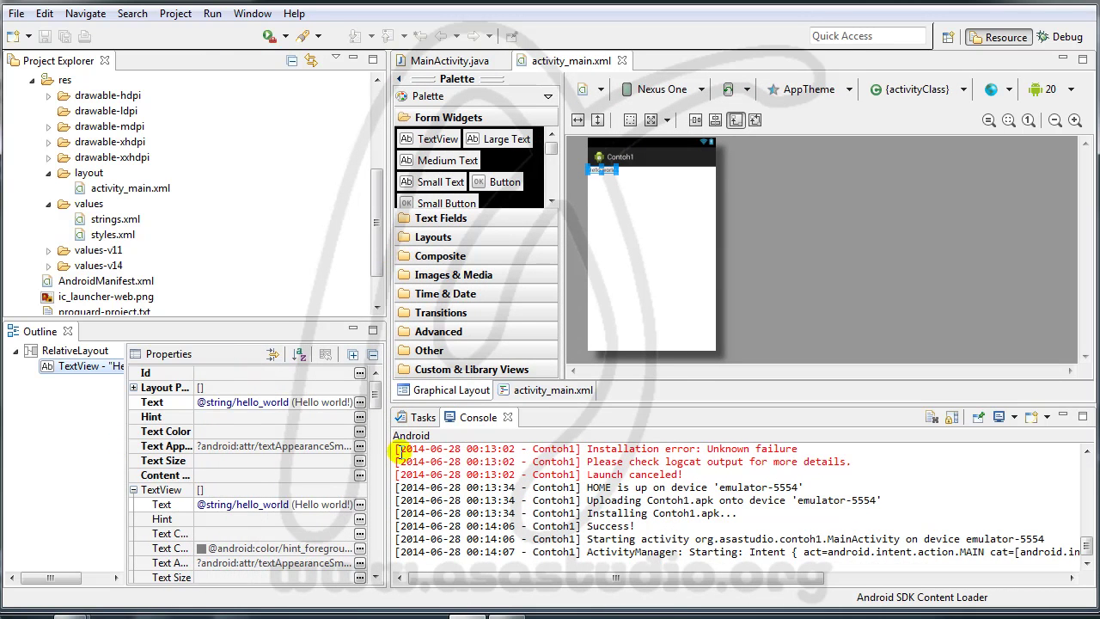
pyautogui.moveTo(375, 394); pyautogui.dragTo(365, 529)
pyautogui.moveTo(194, 373); pyautogui.dragTo(237, 372)
pyautogui.moveTo(376, 530); pyautogui.dragTo(379, 391)
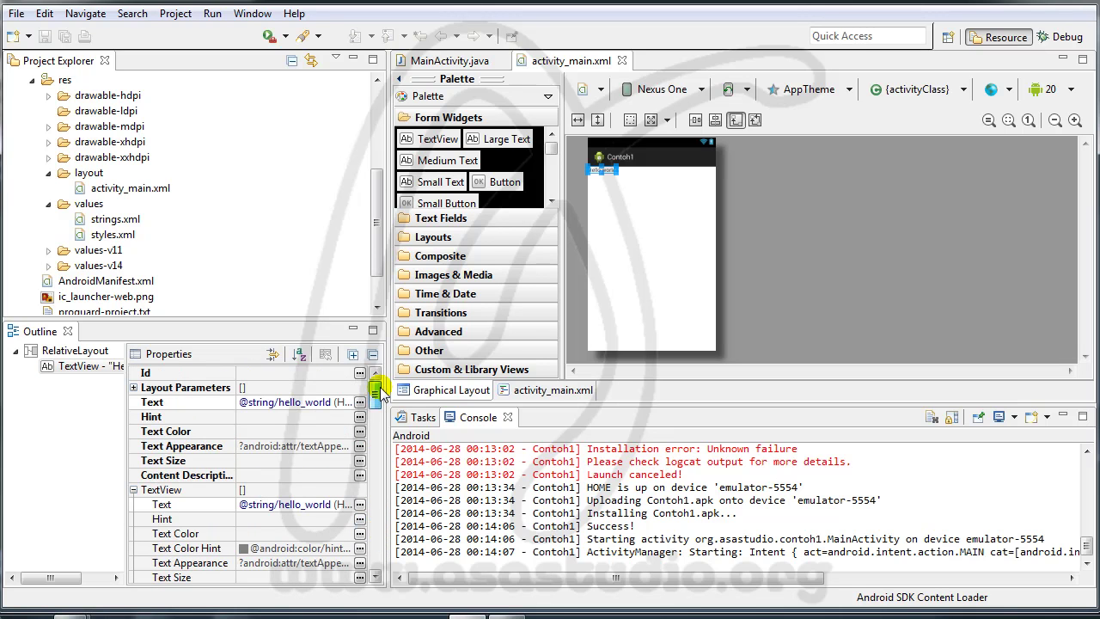
# Enter 30 as the Text Size of the Hello world! TextView.
pyautogui.moveTo(381, 391); pyautogui.dragTo(378, 409)
pyautogui.click(274, 477)
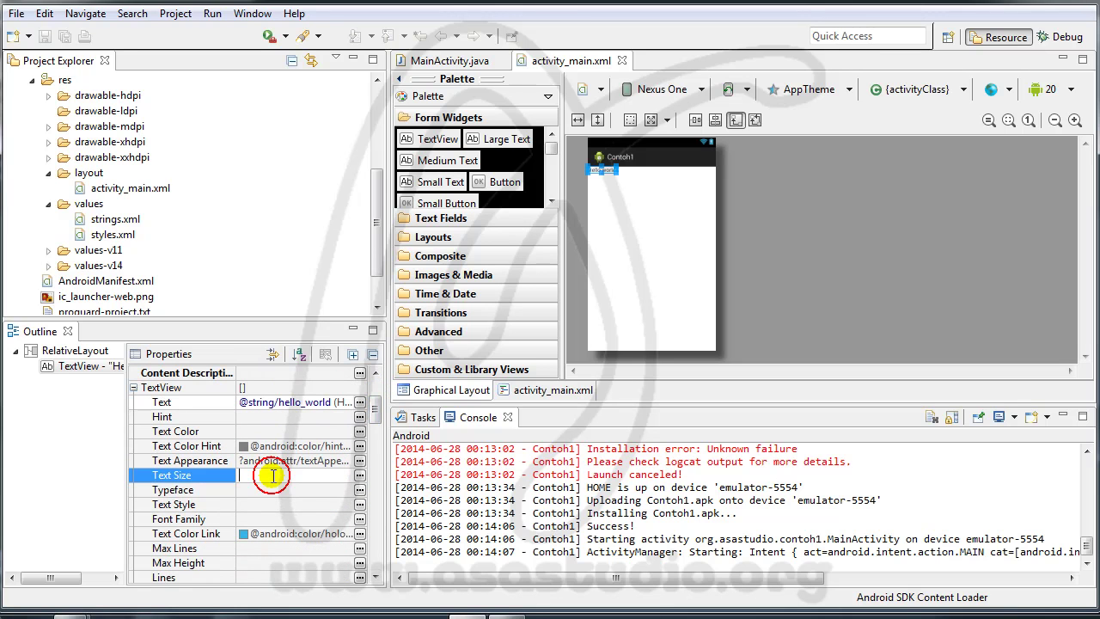
pyautogui.write('30')
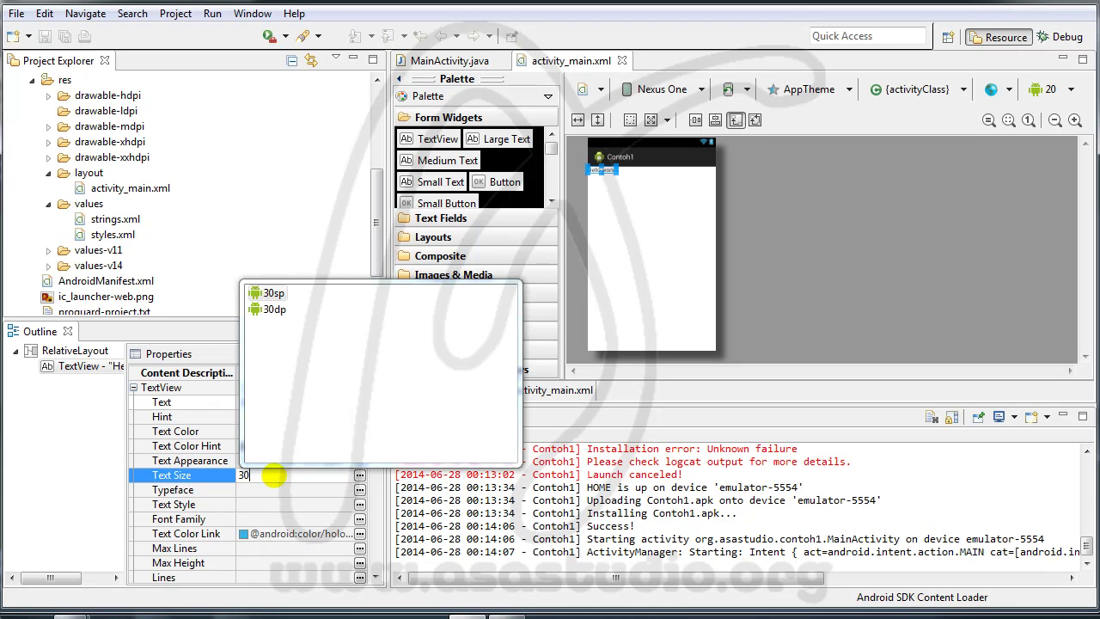